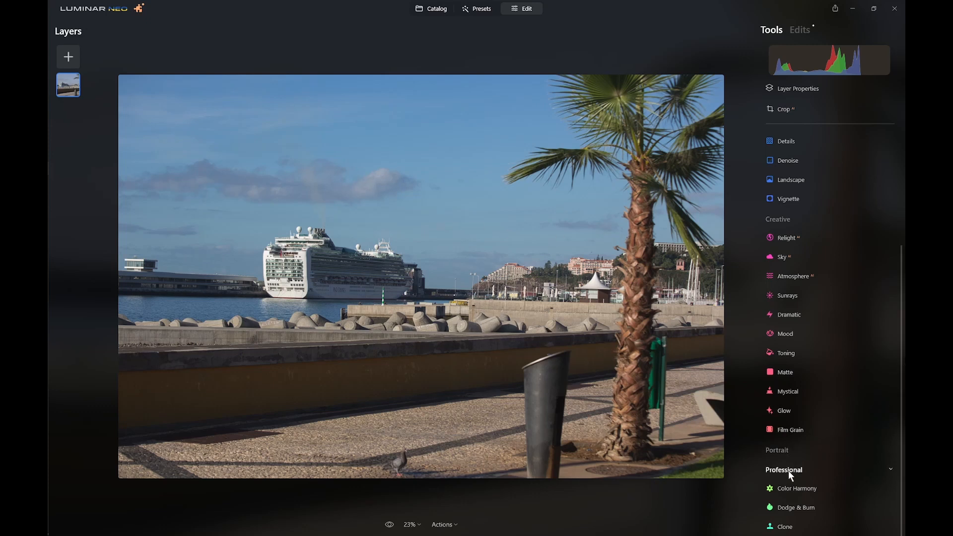
# Open the Clone tool for the harbour photo.
pyautogui.click(785, 526)
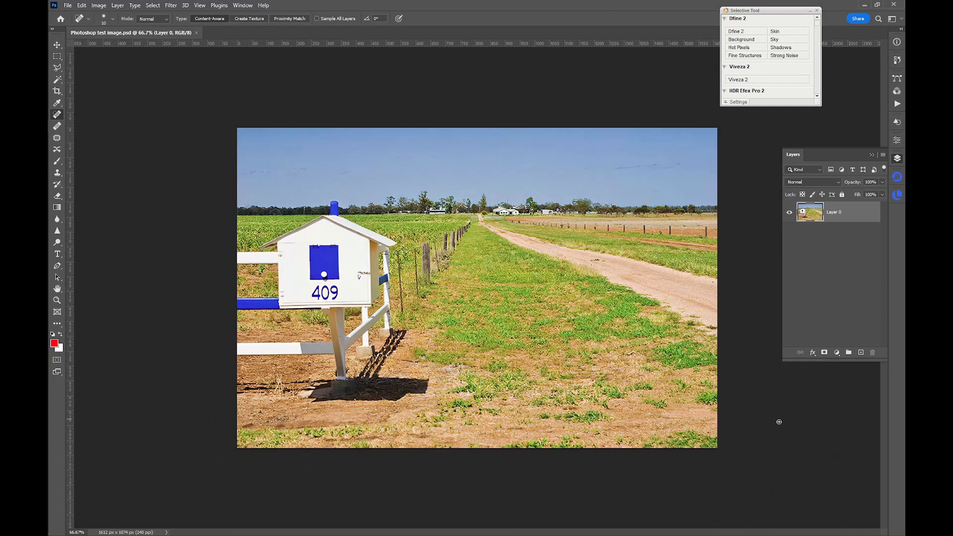
# Switch to Photoshop, try the Eraser on the mailbox's shadow on the ground, and undo the erasure.
pyautogui.click(57, 196)
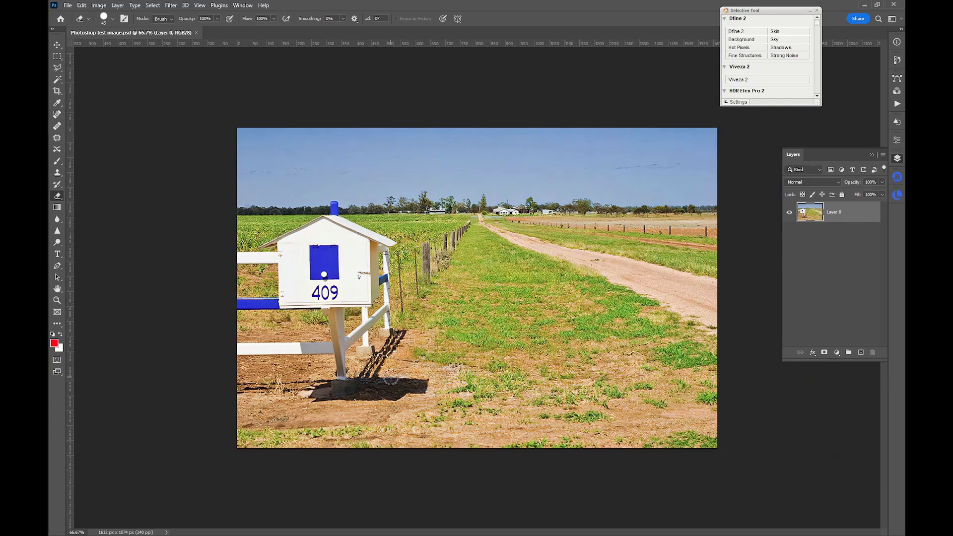
pyautogui.moveTo(391, 376)
pyautogui.mouseDown()
pyautogui.moveTo(382, 398)
pyautogui.moveTo(423, 380)
pyautogui.moveTo(393, 380)
pyautogui.moveTo(428, 391)
pyautogui.moveTo(386, 400)
pyautogui.mouseUp()
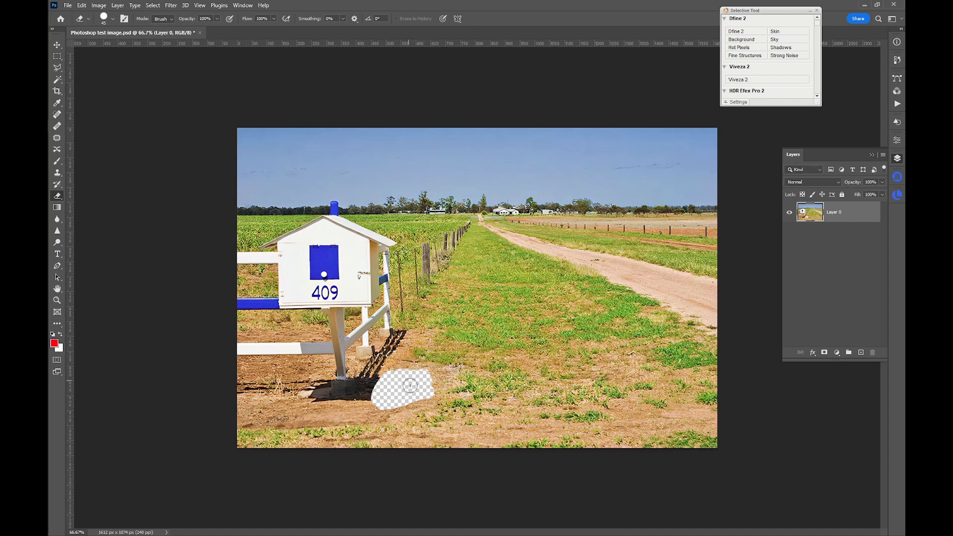
pyautogui.hotkey('ctrl', 'z')
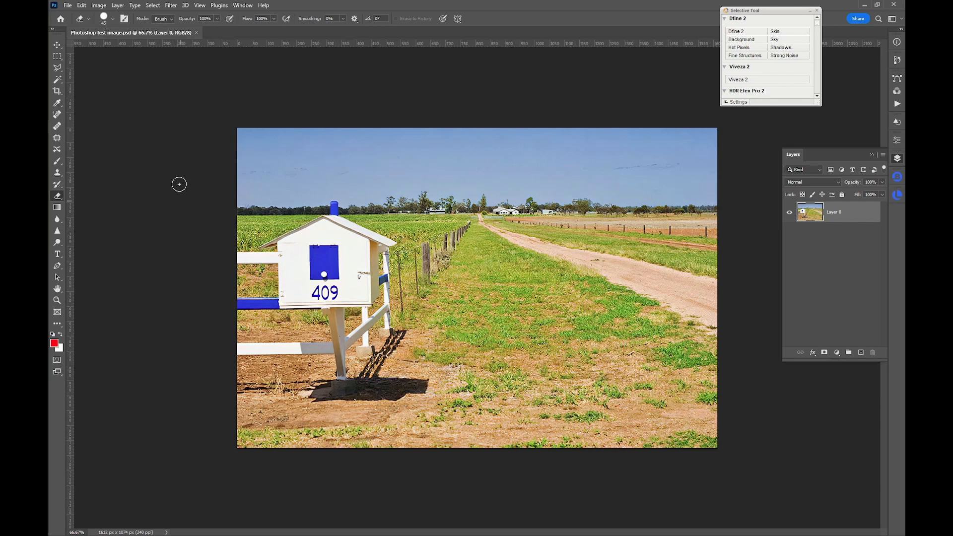
# Enlarge the Spot Healing Brush and heal the small mark on the dirt road and the cloud wisp in the sky.
pyautogui.click(57, 114)
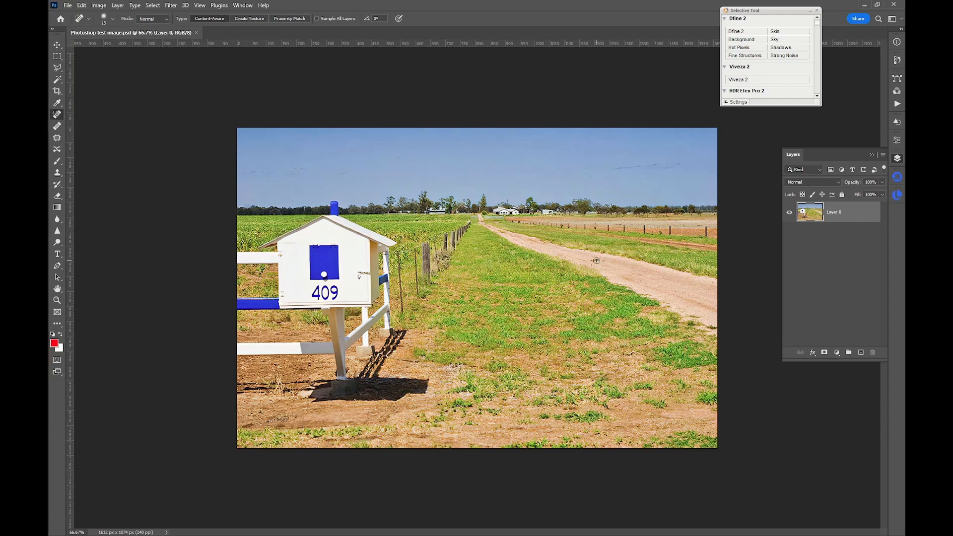
pyautogui.press(']')
pyautogui.press(']')
pyautogui.moveTo(609, 261); pyautogui.dragTo(585, 258)
pyautogui.moveTo(615, 169)
pyautogui.mouseDown()
pyautogui.moveTo(684, 166)
pyautogui.moveTo(615, 170)
pyautogui.mouseUp()
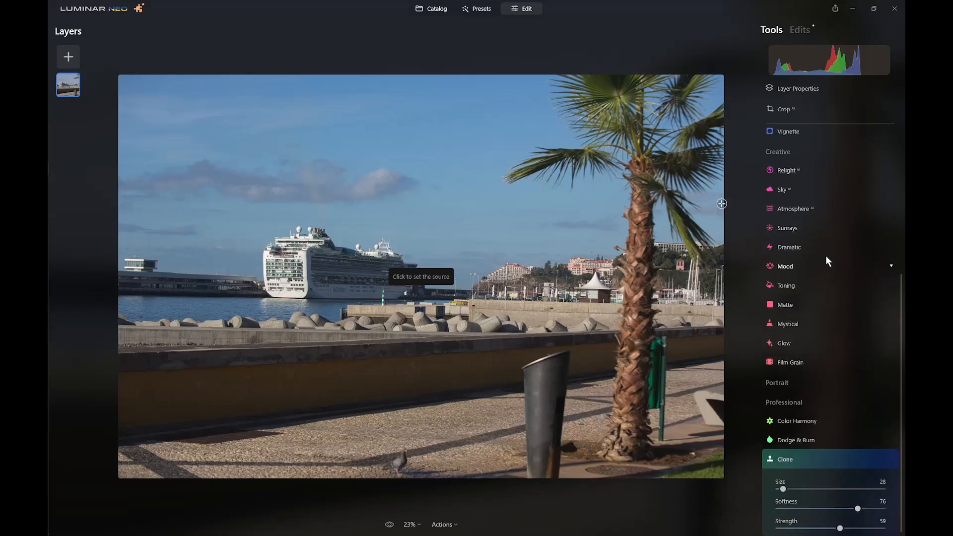
# Switch to Luminar Neo and erase the low strip of cloud above the harbour building with the Erase tool at size 56.
pyautogui.scroll(5, 826, 255)
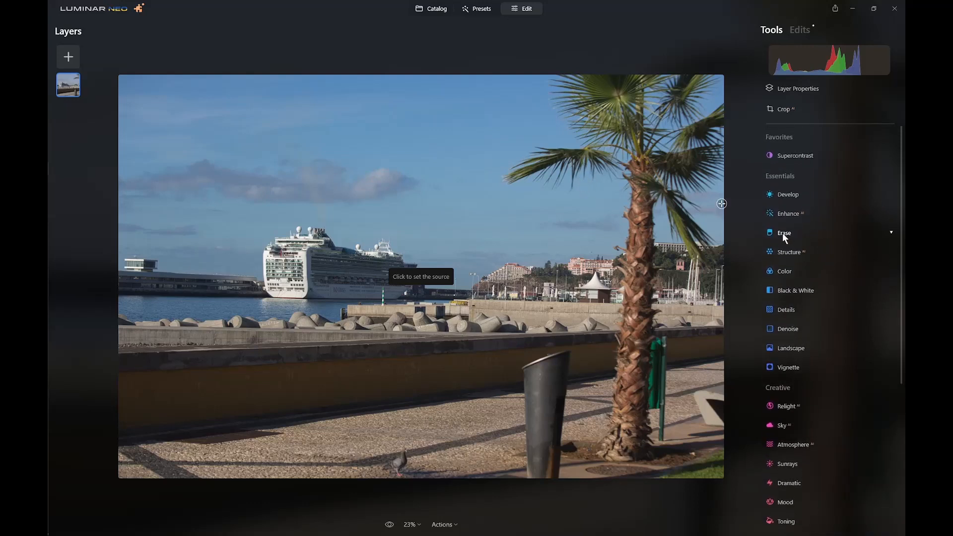
pyautogui.click(783, 233)
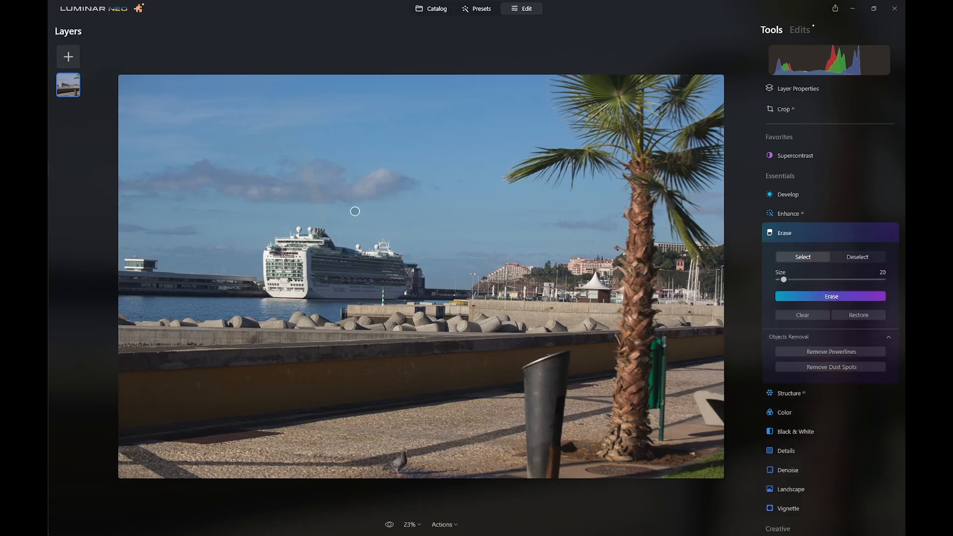
pyautogui.scroll(6, 341, 212)
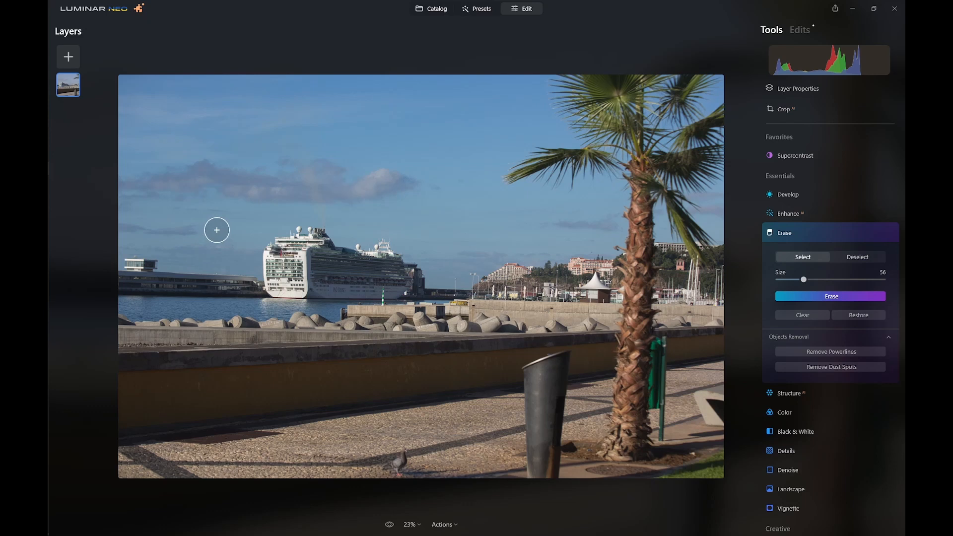
pyautogui.moveTo(217, 230); pyautogui.dragTo(115, 229)
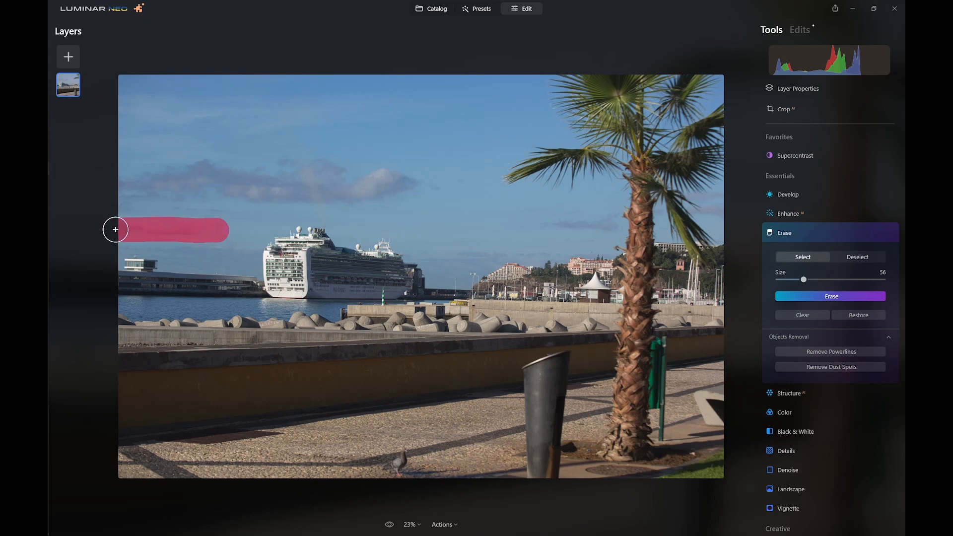
pyautogui.click(817, 296)
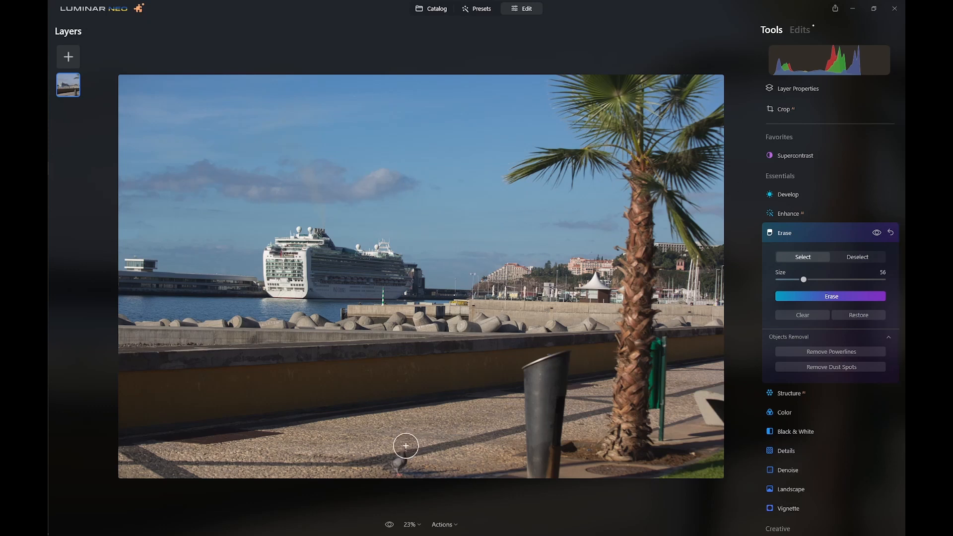
# Erase the pigeon and the pavement area beside it, and reset the Erase tool.
pyautogui.moveTo(406, 446)
pyautogui.mouseDown()
pyautogui.moveTo(402, 463)
pyautogui.moveTo(387, 470)
pyautogui.moveTo(455, 466)
pyautogui.mouseUp()
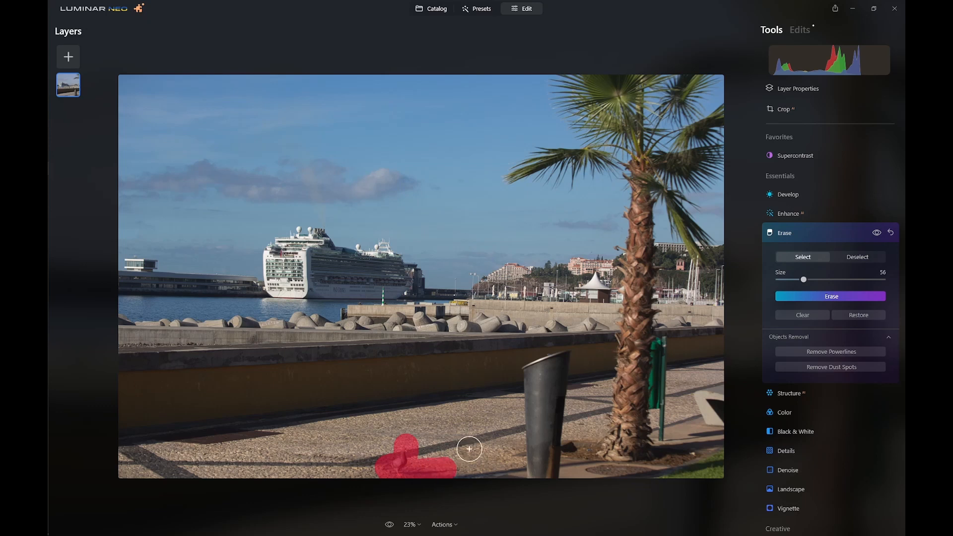
pyautogui.click(823, 296)
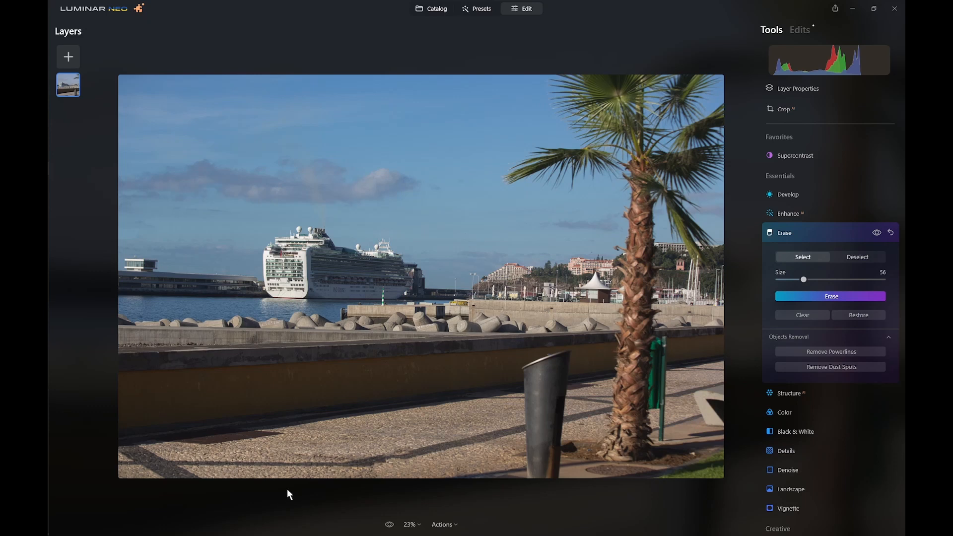
pyautogui.click(890, 233)
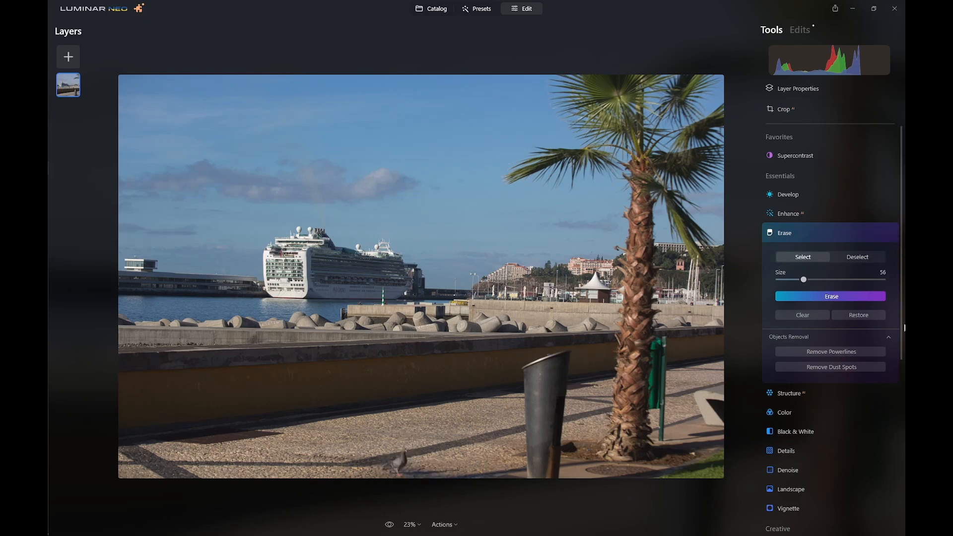
# Open the Clone tool and set its softness to 88 and strength to 100.
pyautogui.scroll(-6, 893, 325)
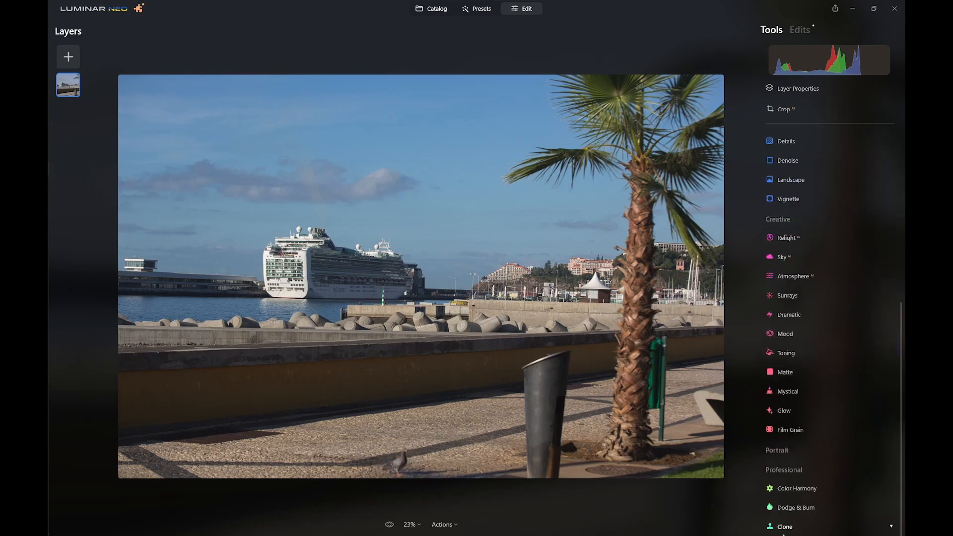
pyautogui.click(782, 526)
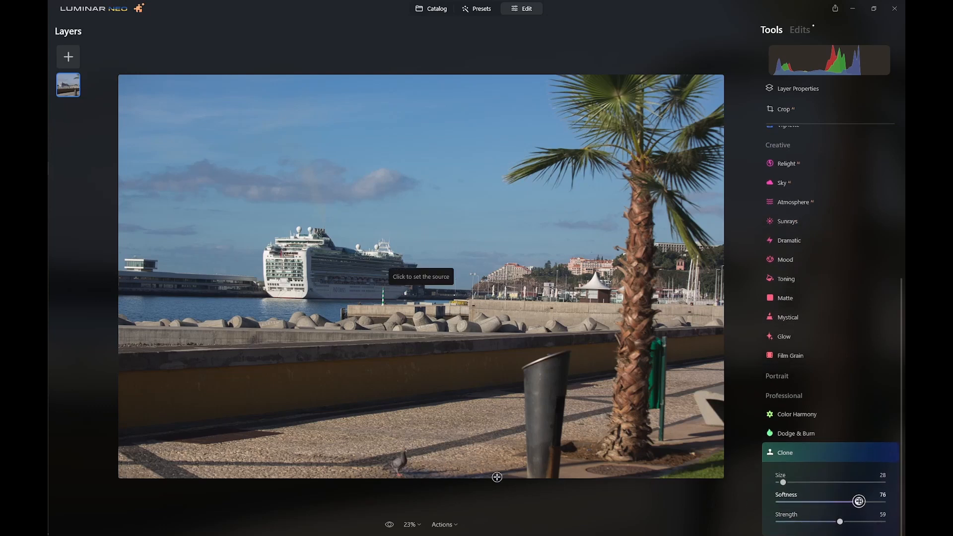
pyautogui.moveTo(858, 501); pyautogui.dragTo(872, 502)
pyautogui.moveTo(840, 522); pyautogui.dragTo(883, 521)
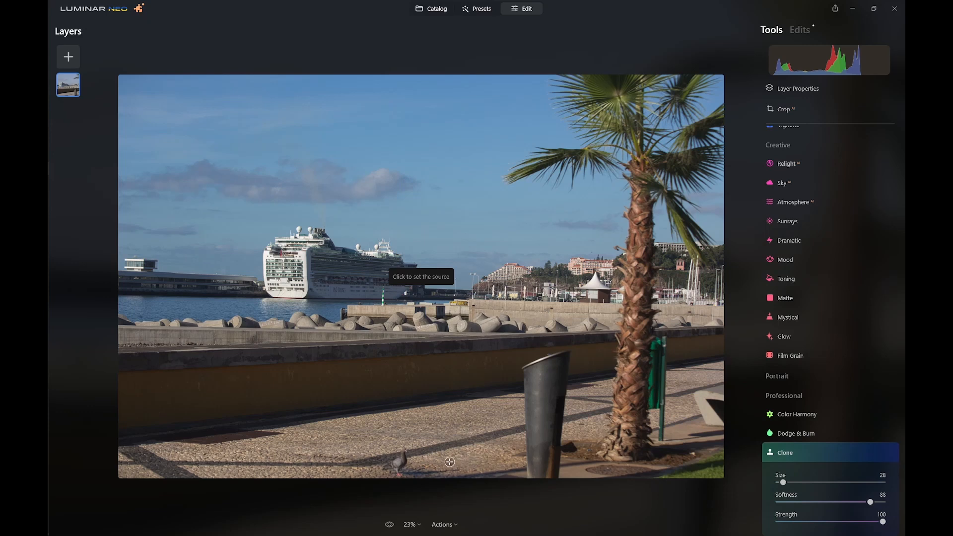
# Sample the pavement beside the pigeon, set the clone size to 40, and paint over the pigeon.
pyautogui.click(363, 473)
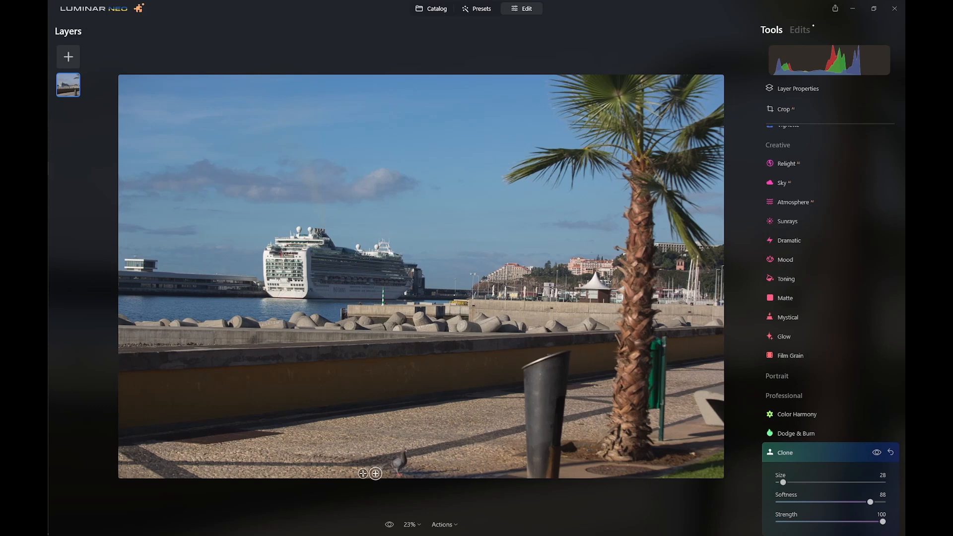
pyautogui.press(']')
pyautogui.press(']')
pyautogui.press(']')
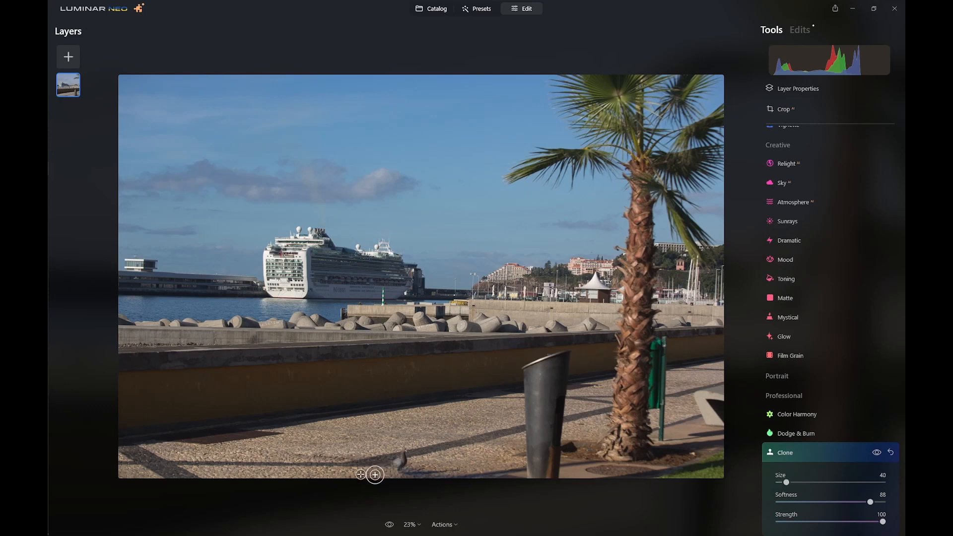
pyautogui.moveTo(374, 471)
pyautogui.mouseDown()
pyautogui.moveTo(397, 466)
pyautogui.moveTo(391, 476)
pyautogui.mouseUp()
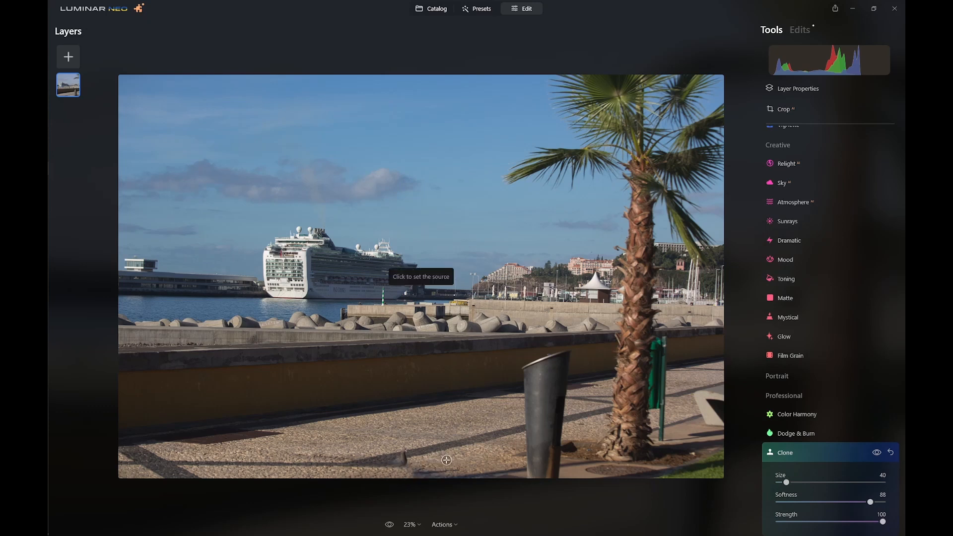
# Resample clean pavement and the dark paving stripe near the bin and clone over the remaining traces of the pigeon.
pyautogui.click(472, 462)
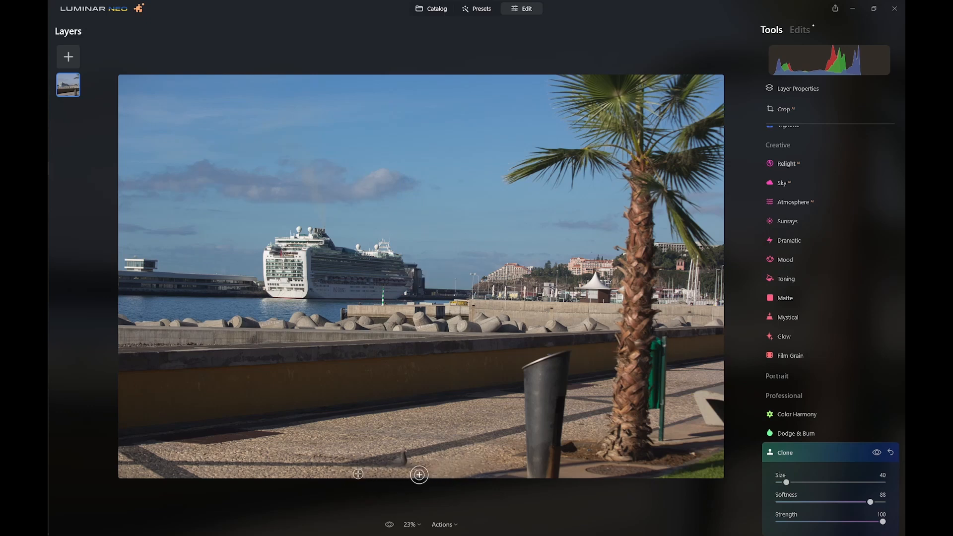
pyautogui.click(453, 447)
pyautogui.moveTo(410, 458)
pyautogui.mouseDown()
pyautogui.moveTo(374, 471)
pyautogui.moveTo(466, 463)
pyautogui.moveTo(395, 471)
pyautogui.moveTo(431, 466)
pyautogui.mouseUp()
pyautogui.keyDown('alt'); pyautogui.click(402, 472); pyautogui.keyUp('alt')
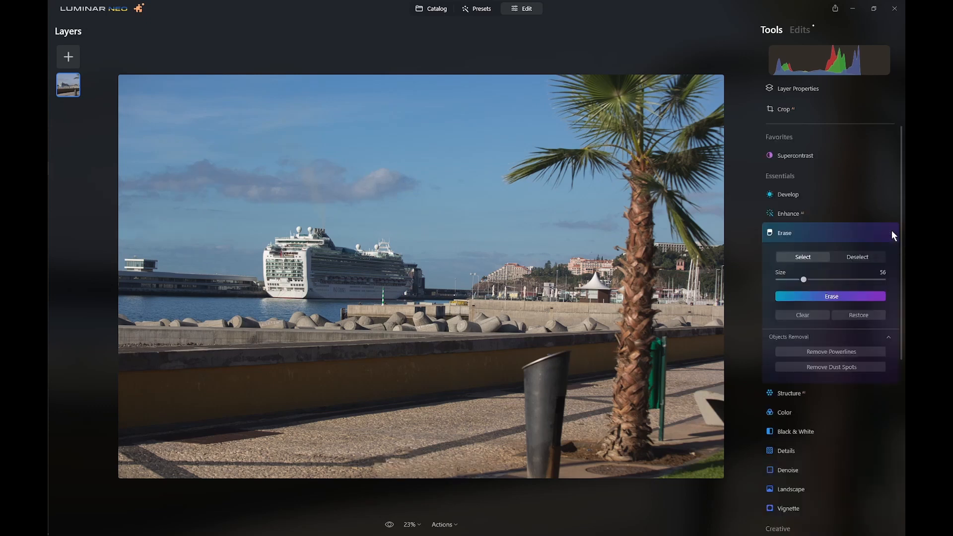
# Reset the Erase tool and set the Clone tool's softness to 88 and strength to 100.
pyautogui.click(891, 230)
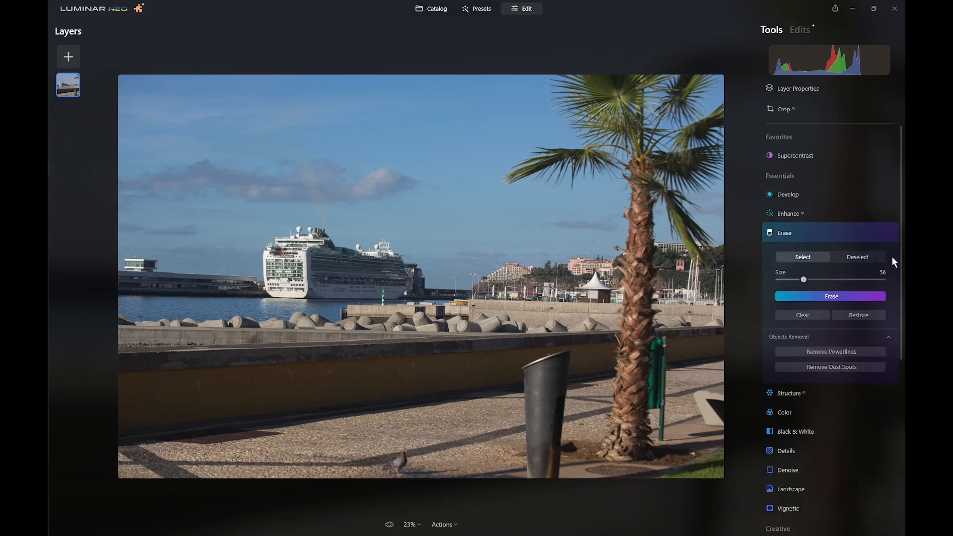
pyautogui.moveTo(902, 325); pyautogui.dragTo(902, 528)
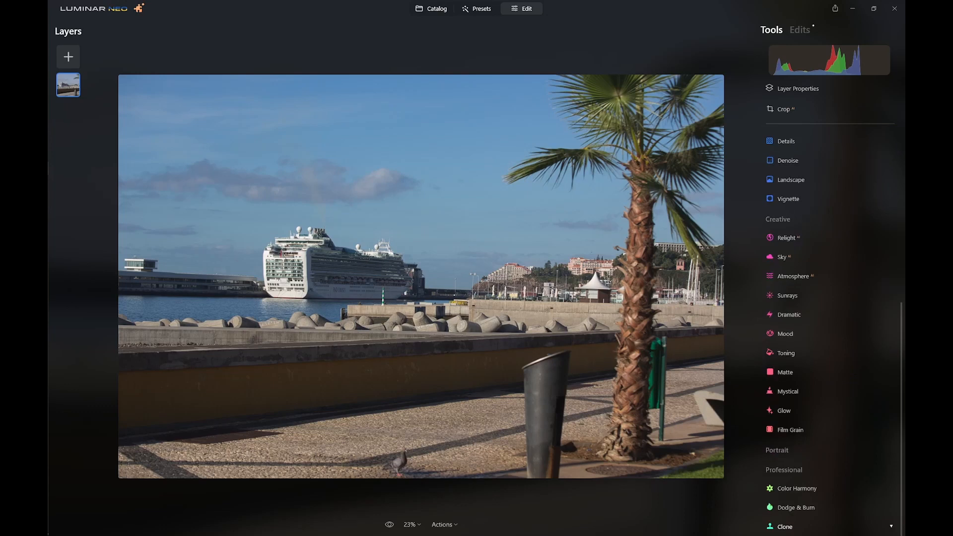
pyautogui.click(779, 529)
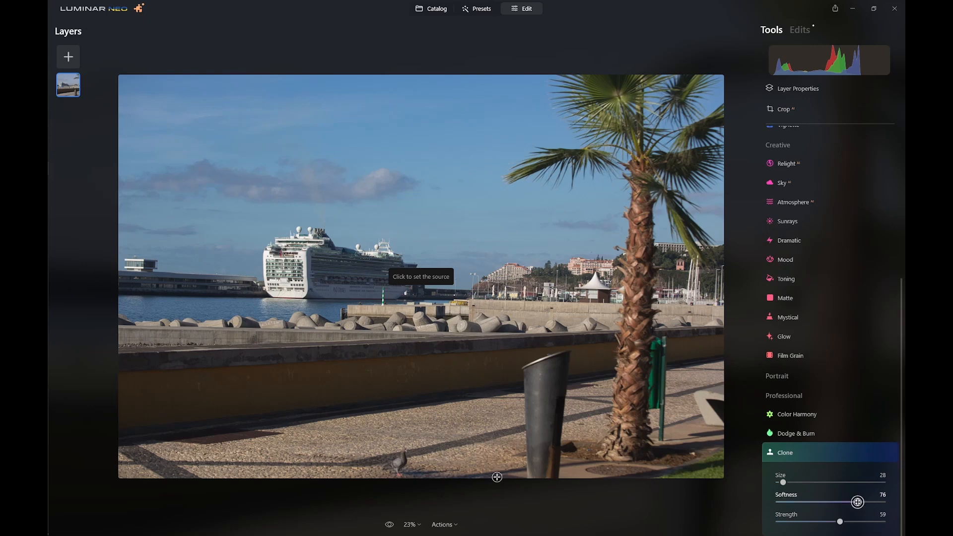
pyautogui.moveTo(857, 502); pyautogui.dragTo(871, 502)
pyautogui.moveTo(876, 495); pyautogui.dragTo(874, 490)
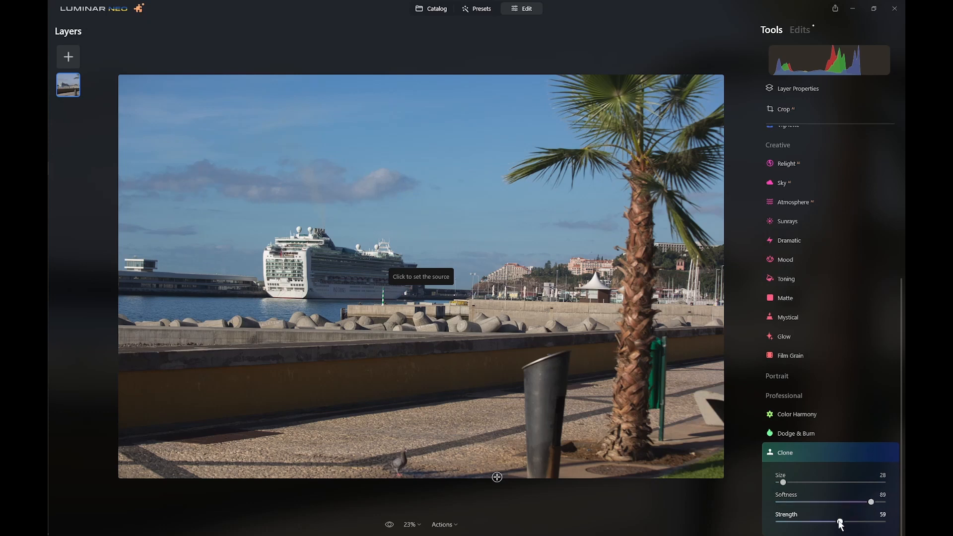
pyautogui.moveTo(839, 521); pyautogui.dragTo(882, 522)
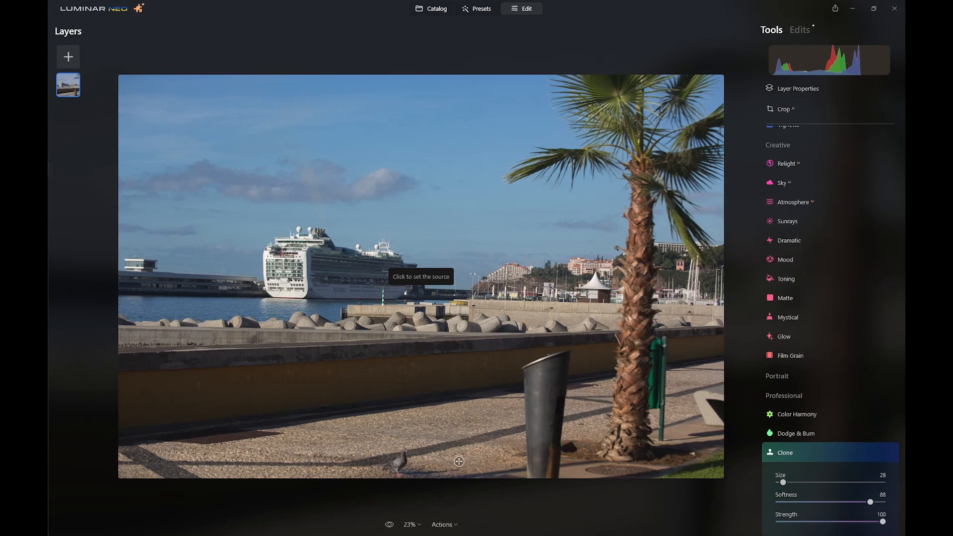
# Clone pavement sampled beside the pigeon over the bird using a brush size of 40.
pyautogui.click(362, 474)
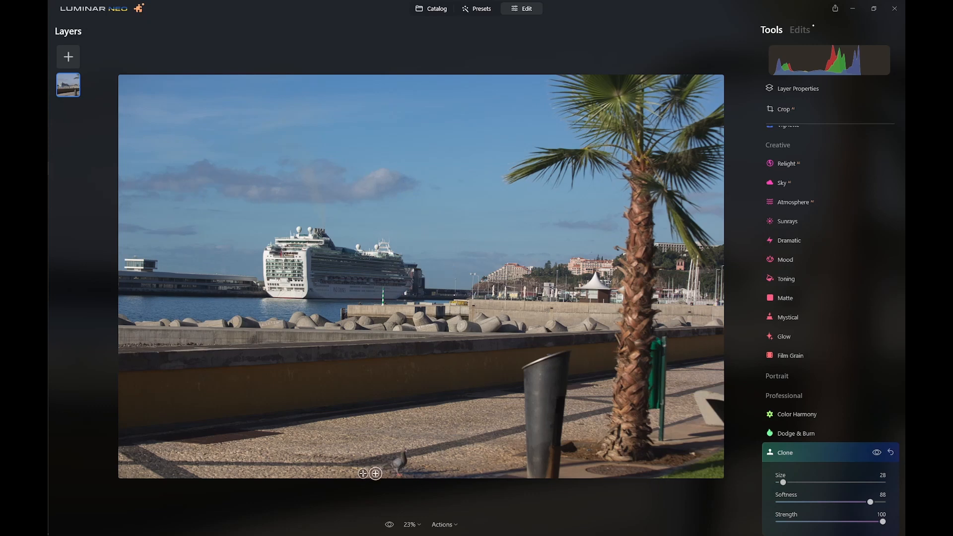
pyautogui.scroll(2, 375, 473)
pyautogui.scroll(-1, 379, 473)
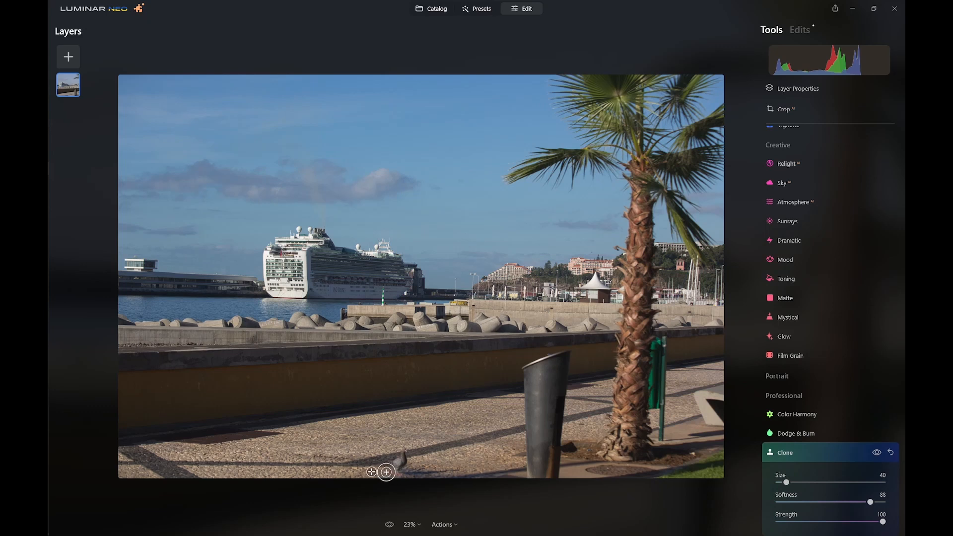
pyautogui.moveTo(372, 475)
pyautogui.mouseDown()
pyautogui.moveTo(395, 467)
pyautogui.moveTo(376, 477)
pyautogui.moveTo(392, 475)
pyautogui.mouseUp()
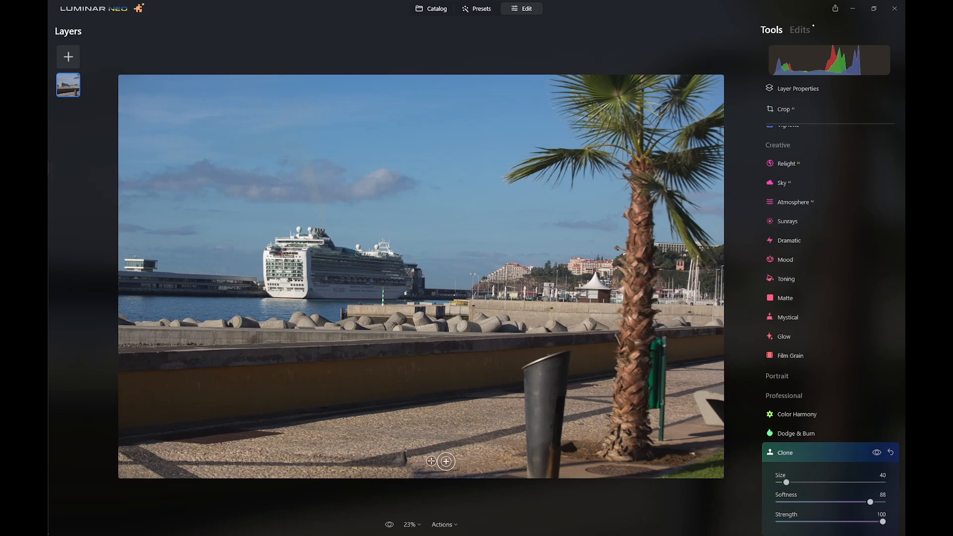
# Sample the pavement near the bin and clone it over the ground between the bin and the pigeon's spot.
pyautogui.press('alt')
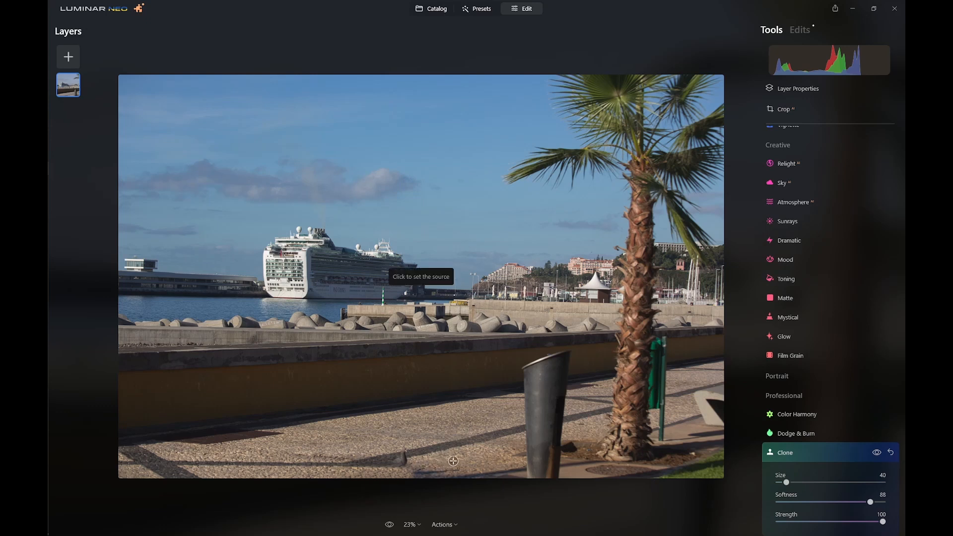
pyautogui.keyDown('alt'); pyautogui.click(472, 462); pyautogui.keyUp('alt')
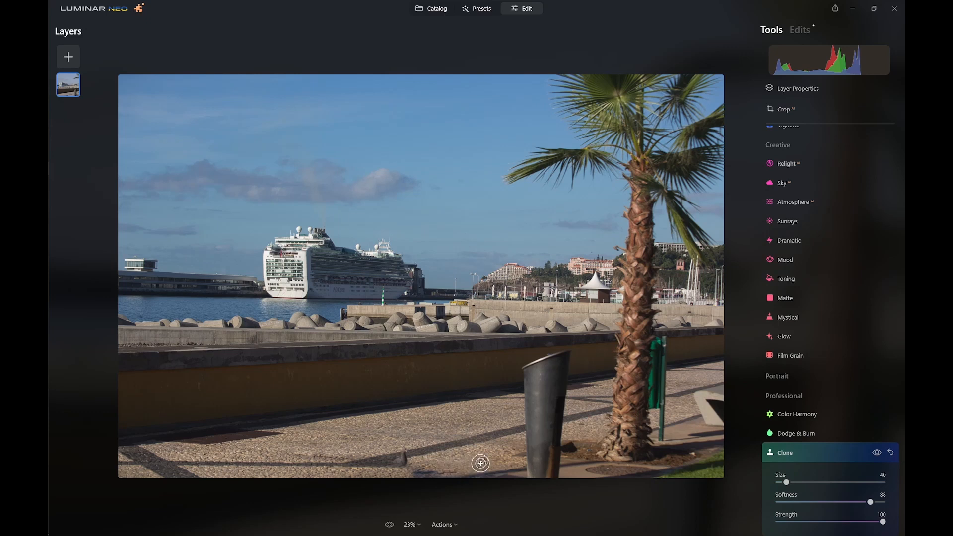
pyautogui.keyDown('alt'); pyautogui.click(480, 463); pyautogui.keyUp('alt')
pyautogui.moveTo(471, 464); pyautogui.dragTo(433, 474)
pyautogui.keyDown('alt'); pyautogui.click(480, 461); pyautogui.keyUp('alt')
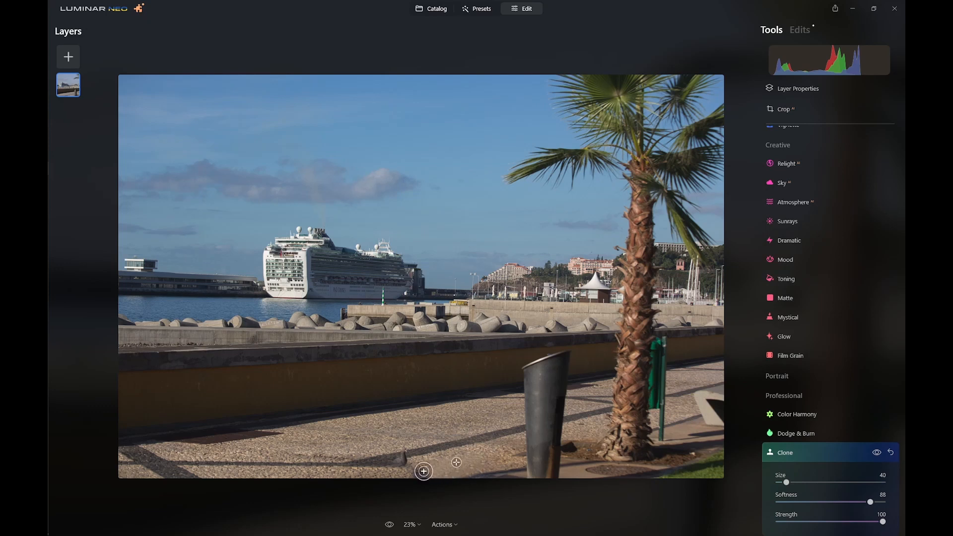
# Resample the pavement and the dark paving stripe to clone over the last remnant of the pigeon.
pyautogui.click(348, 474)
pyautogui.click(454, 448)
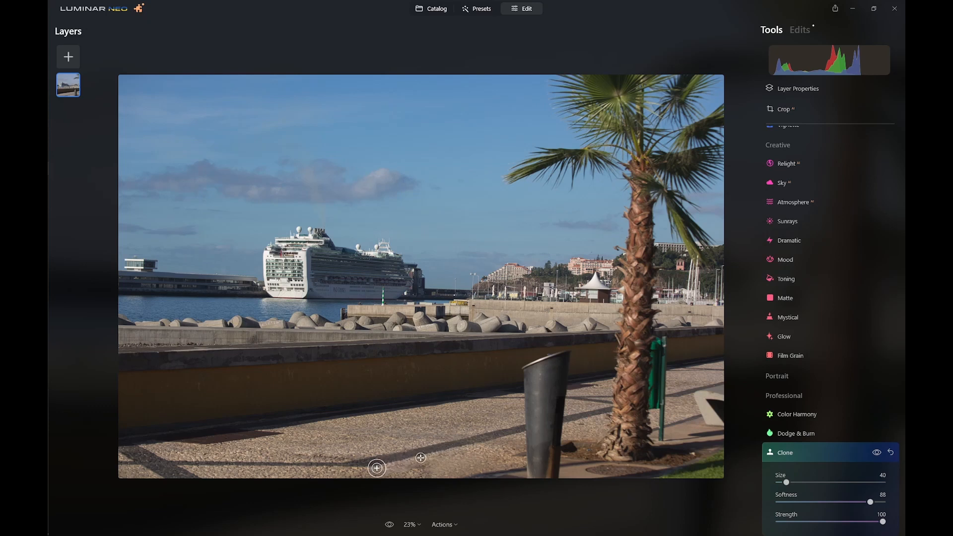
pyautogui.press('alt')
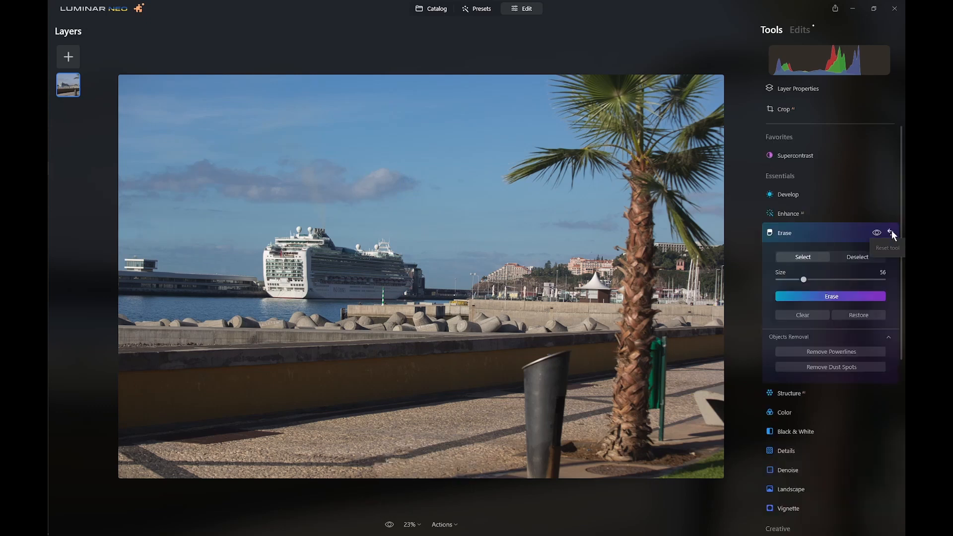
# Reset the Erase tool to bring the pigeon back, and set the Clone tool's softness to 88 and strength to 100.
pyautogui.click(891, 232)
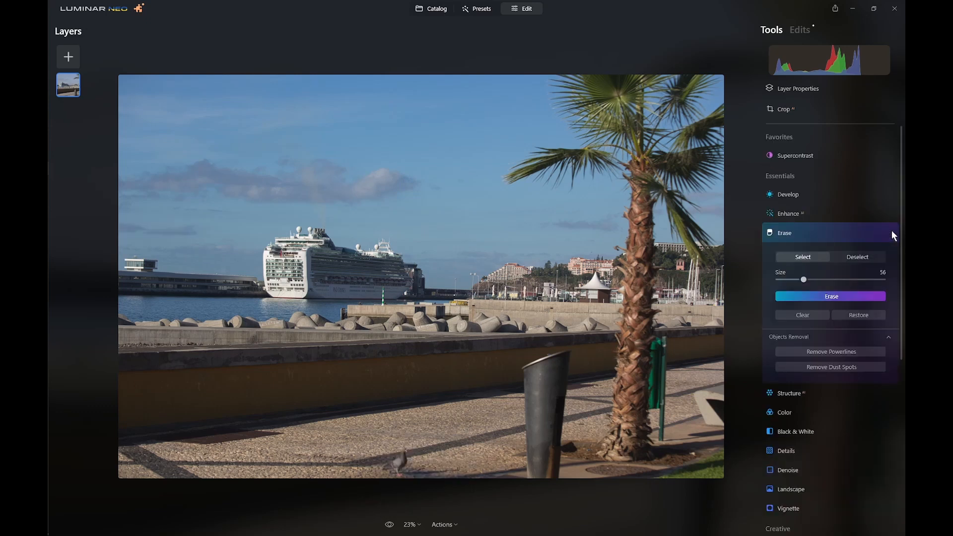
pyautogui.moveTo(903, 322); pyautogui.dragTo(903, 499)
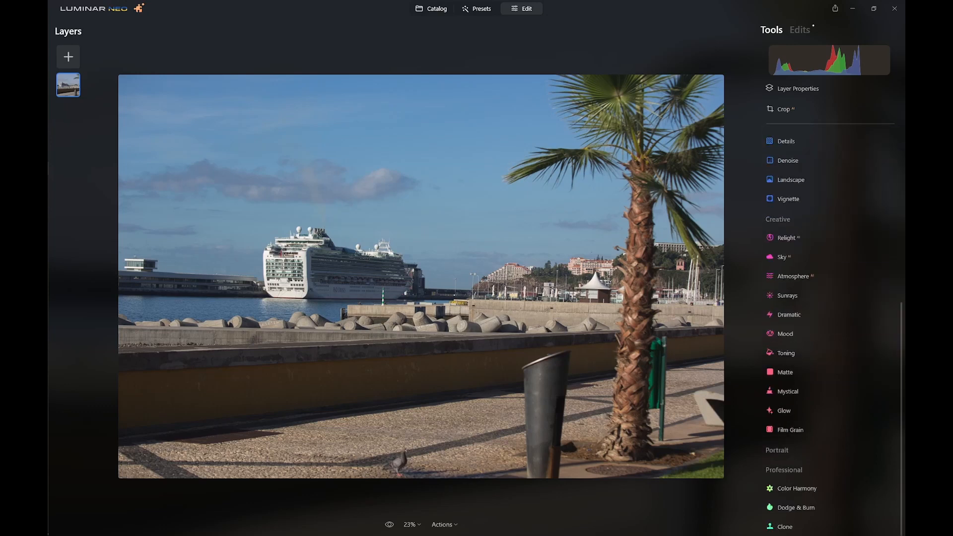
pyautogui.click(782, 527)
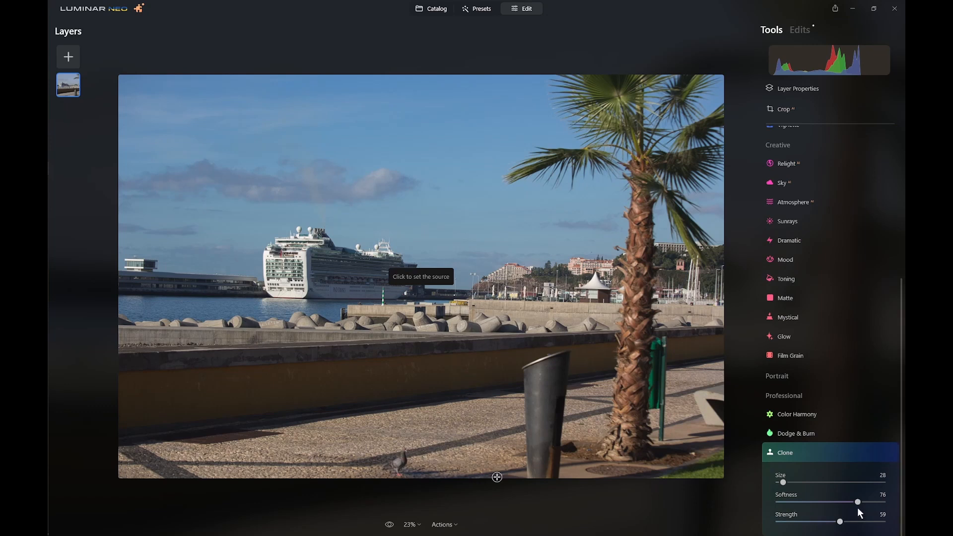
pyautogui.moveTo(858, 501); pyautogui.dragTo(871, 502)
pyautogui.moveTo(840, 521); pyautogui.dragTo(869, 521)
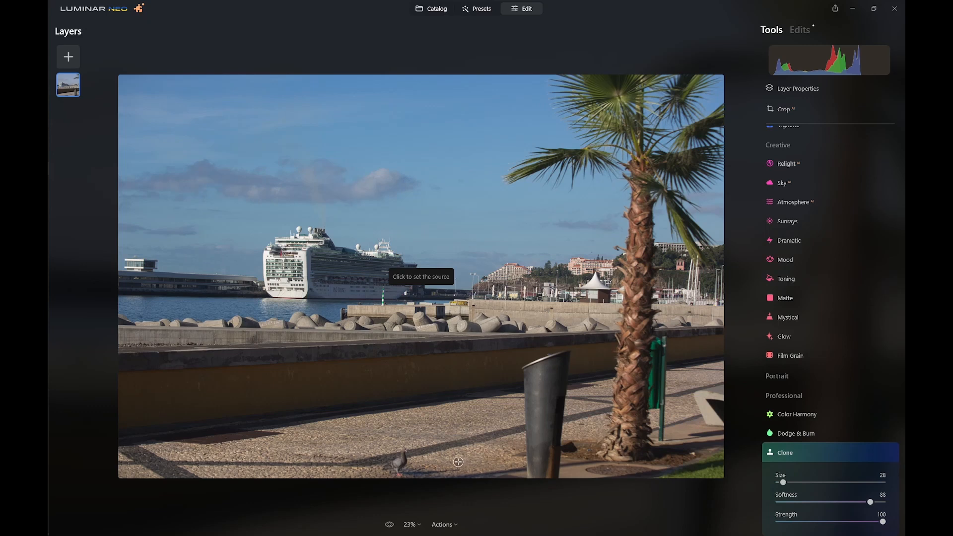
# Sample the pavement just left of the pigeon and clone it over the bird with a brush size of 40.
pyautogui.click(363, 473)
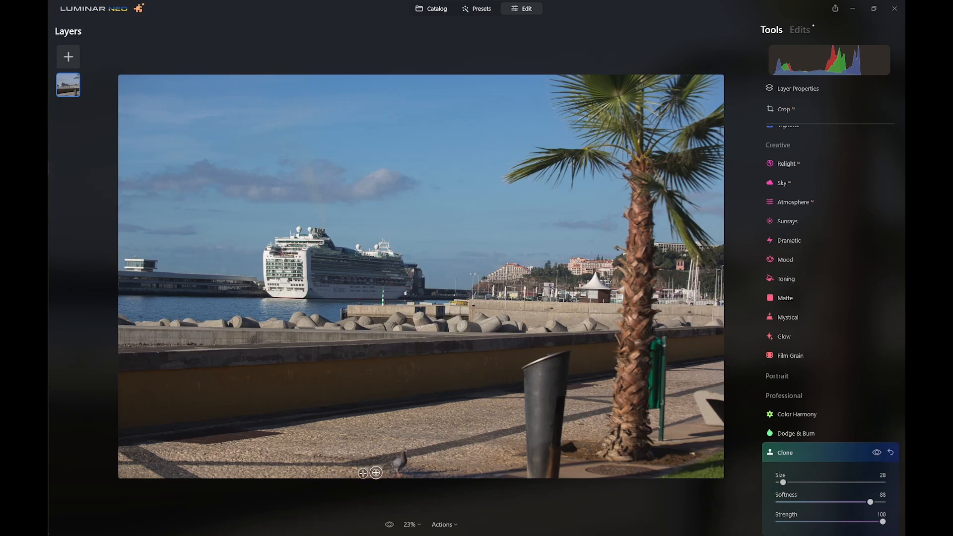
pyautogui.scroll(2, 375, 473)
pyautogui.scroll(-1, 377, 474)
pyautogui.moveTo(377, 474)
pyautogui.mouseDown()
pyautogui.moveTo(395, 466)
pyautogui.moveTo(391, 477)
pyautogui.mouseUp()
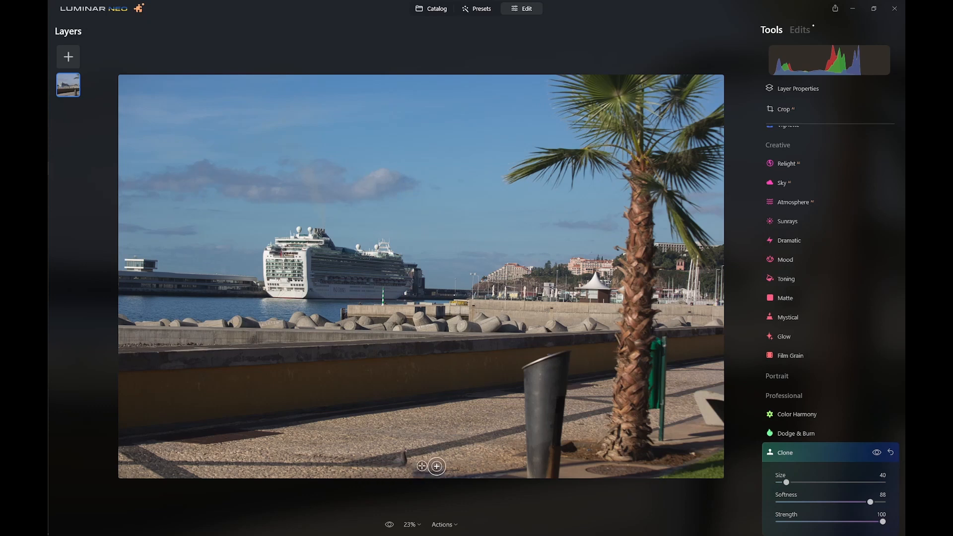
# Sample the pavement near the bin and clone it over the ground between the bin and the pigeon's spot.
pyautogui.press('alt')
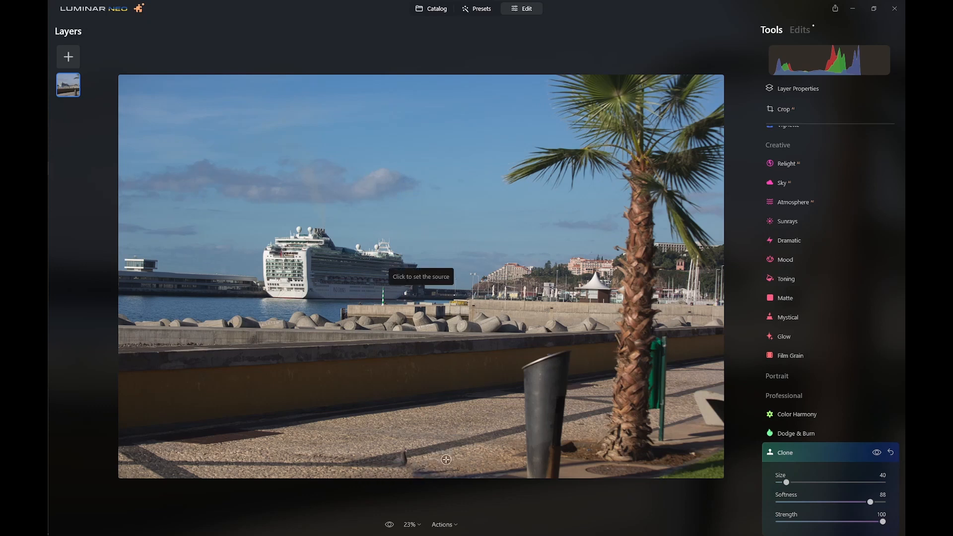
pyautogui.click(471, 462)
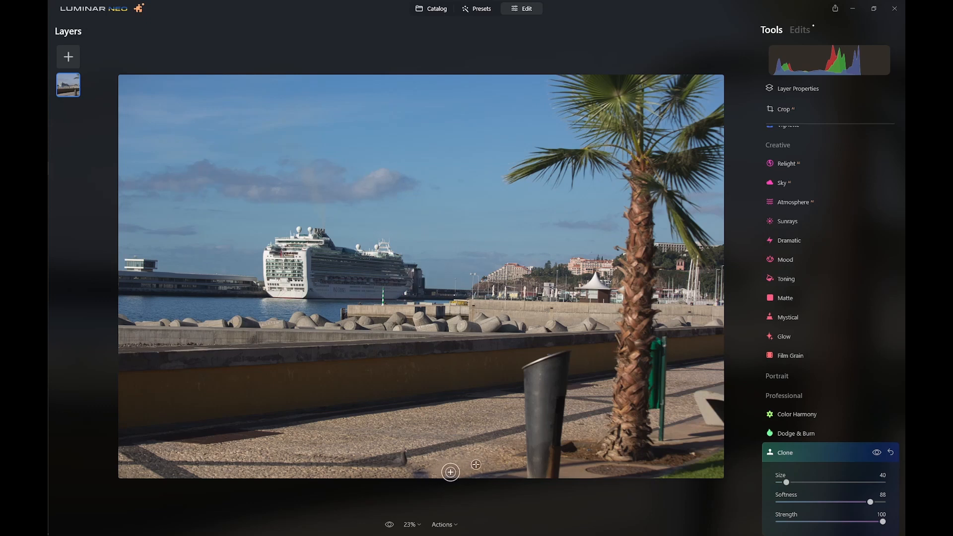
pyautogui.click(349, 473)
# Sample the dark paving stripe and clone it over the last remnant of the pigeon.
pyautogui.press('alt')
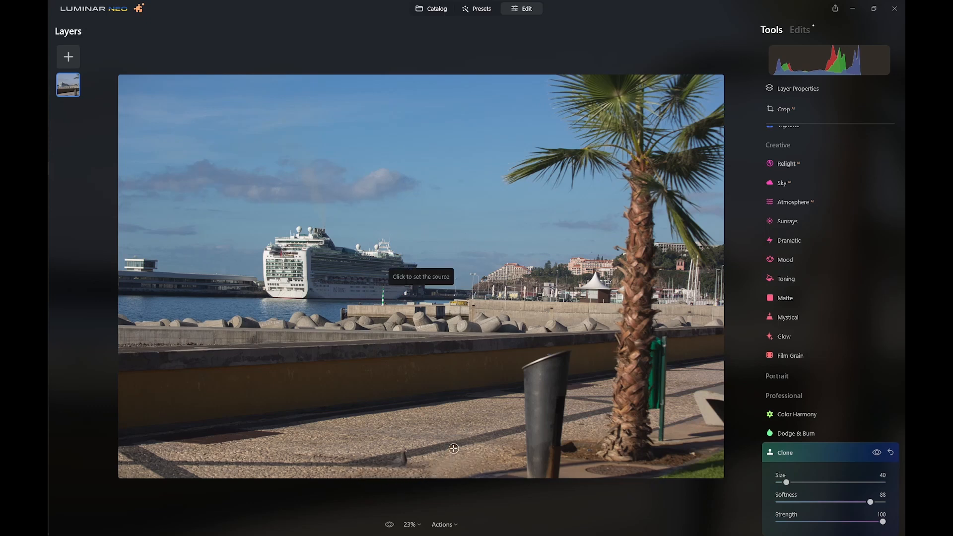
pyautogui.click(453, 447)
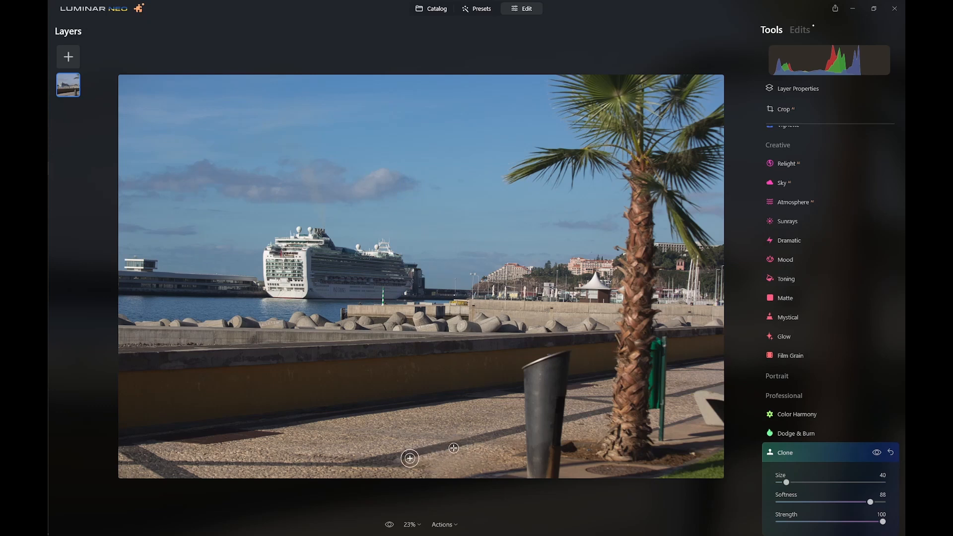
pyautogui.moveTo(409, 458); pyautogui.dragTo(372, 470)
pyautogui.press('alt')
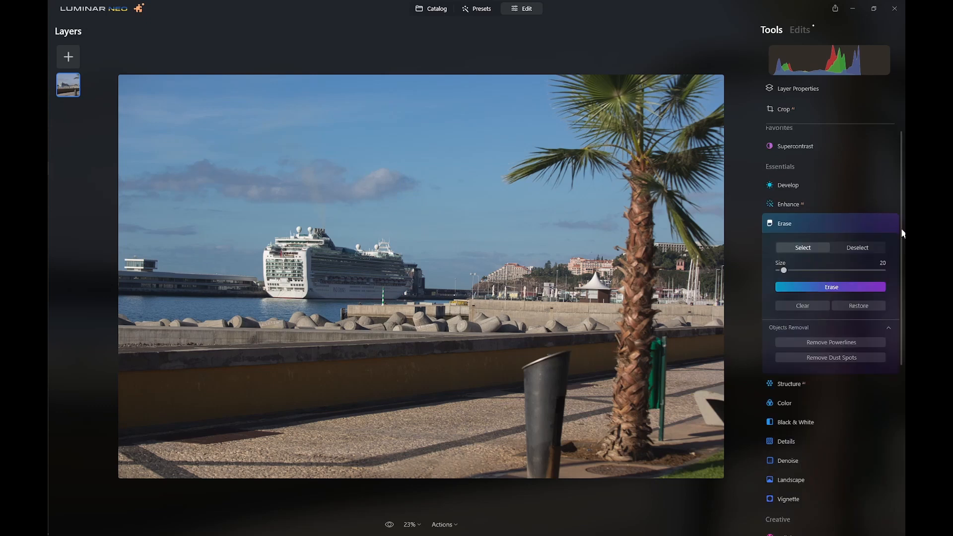
# Reopen the Clone tool from the Professional tools.
pyautogui.moveTo(902, 233); pyautogui.dragTo(902, 405)
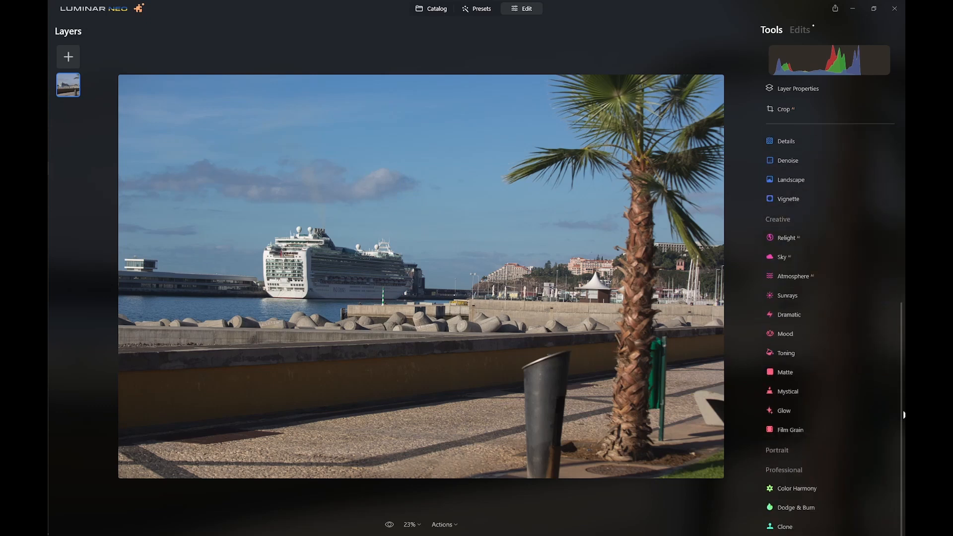
pyautogui.click(783, 526)
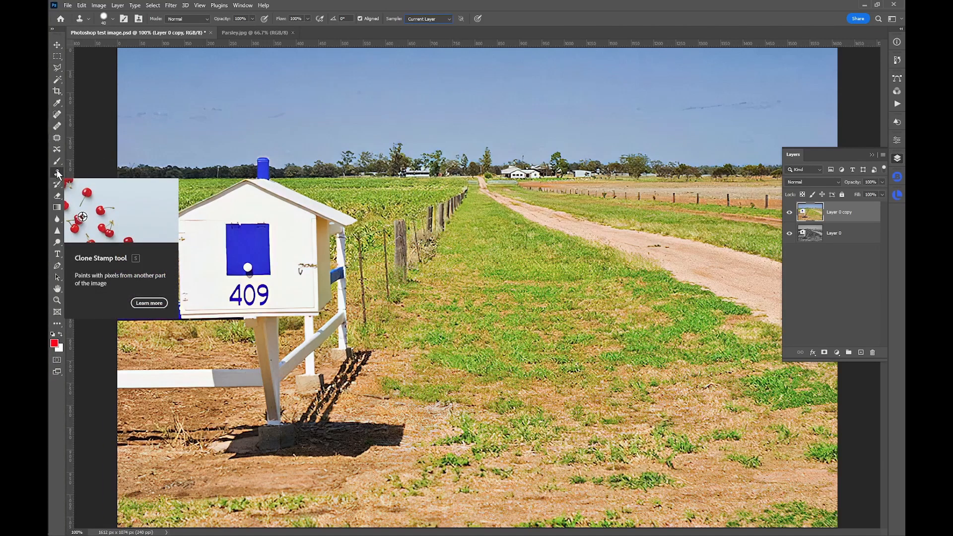
# In Photoshop, toggle the colour layer's visibility to compare it with the black-and-white layer beneath.
pyautogui.click(788, 212)
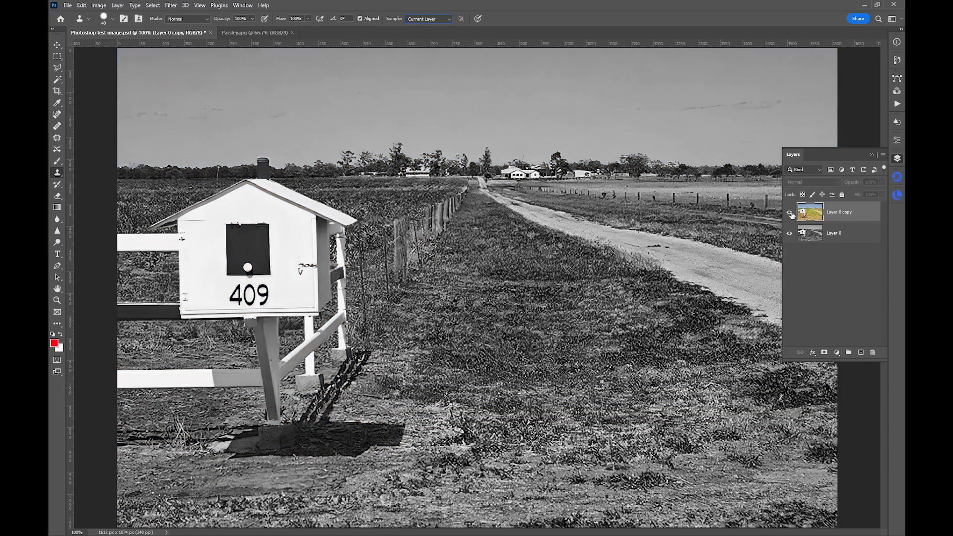
pyautogui.click(790, 213)
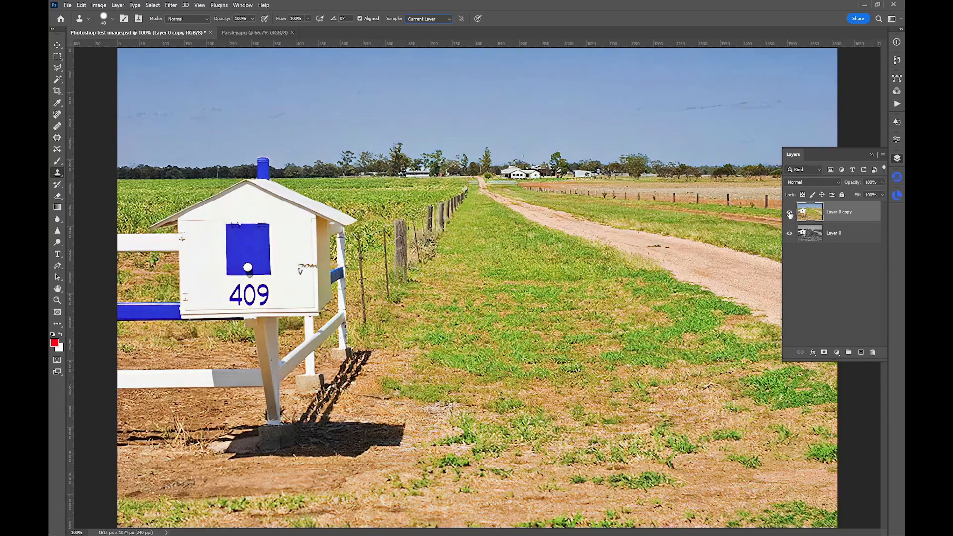
pyautogui.click(789, 213)
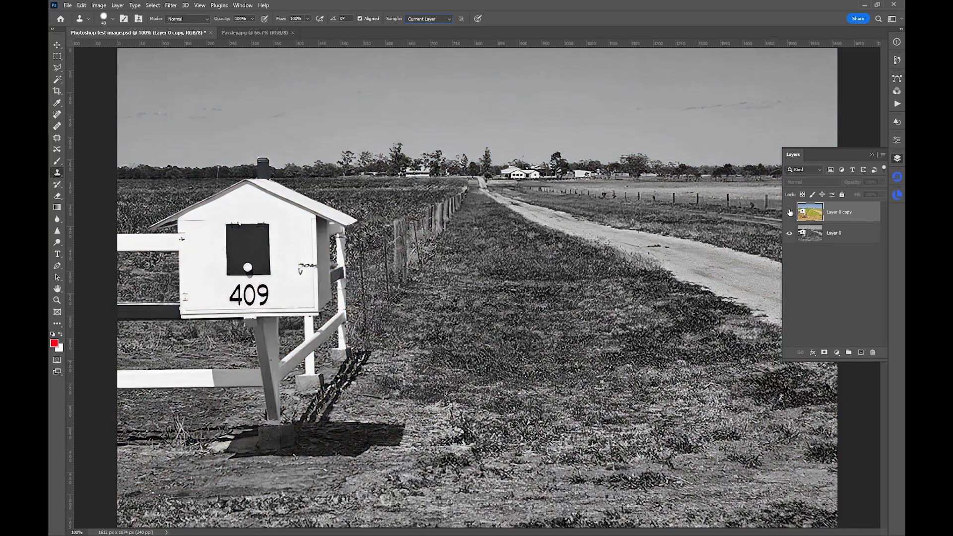
pyautogui.click(789, 213)
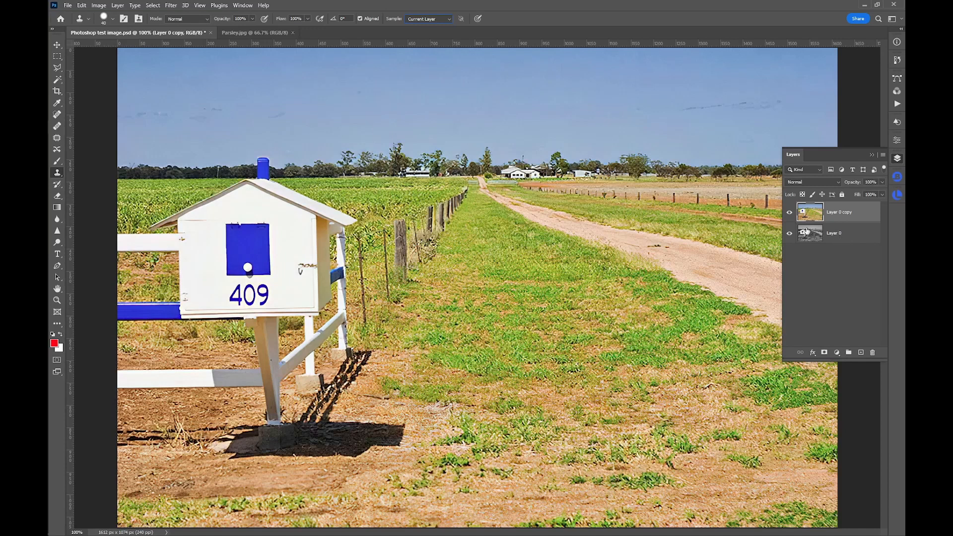
# Sample the dirt road from the black-and-white Layer 0 and clone it onto the near end of the road on Layer 0 copy.
pyautogui.click(789, 212)
pyautogui.click(846, 234)
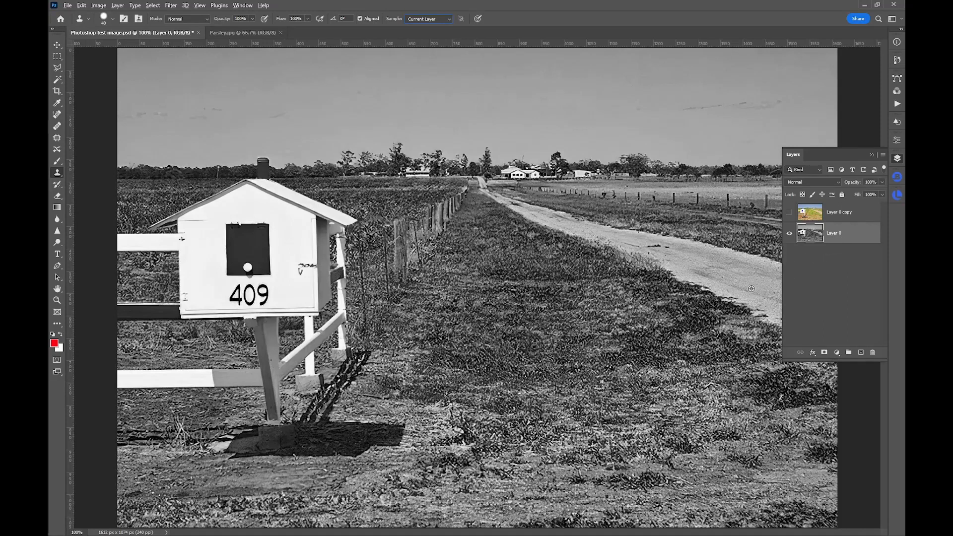
pyautogui.click(788, 212)
pyautogui.click(831, 214)
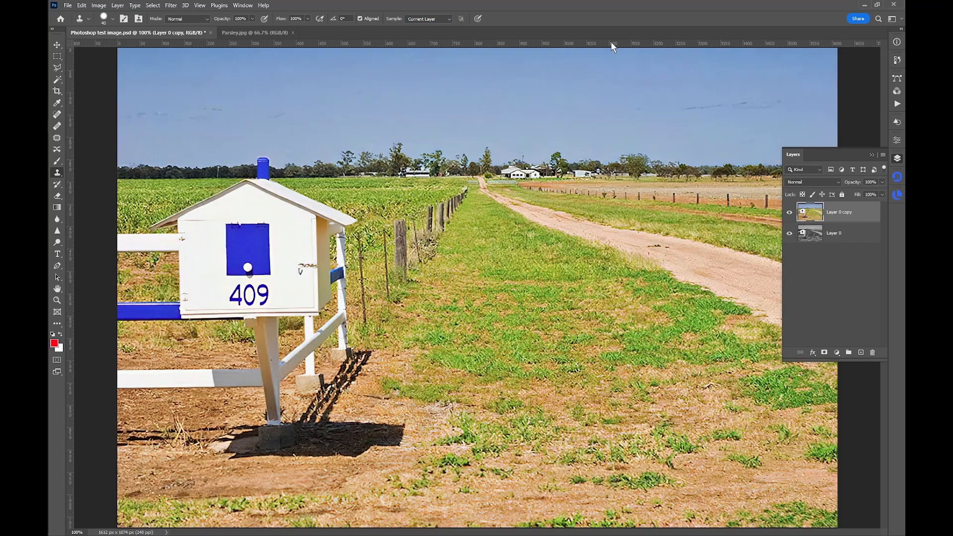
pyautogui.click(703, 257)
pyautogui.moveTo(703, 258)
pyautogui.mouseDown()
pyautogui.moveTo(687, 251)
pyautogui.moveTo(783, 288)
pyautogui.moveTo(713, 274)
pyautogui.moveTo(769, 303)
pyautogui.moveTo(692, 275)
pyautogui.moveTo(756, 265)
pyautogui.moveTo(714, 256)
pyautogui.moveTo(793, 270)
pyautogui.moveTo(683, 266)
pyautogui.moveTo(704, 287)
pyautogui.moveTo(772, 314)
pyautogui.moveTo(729, 273)
pyautogui.moveTo(699, 261)
pyautogui.mouseUp()
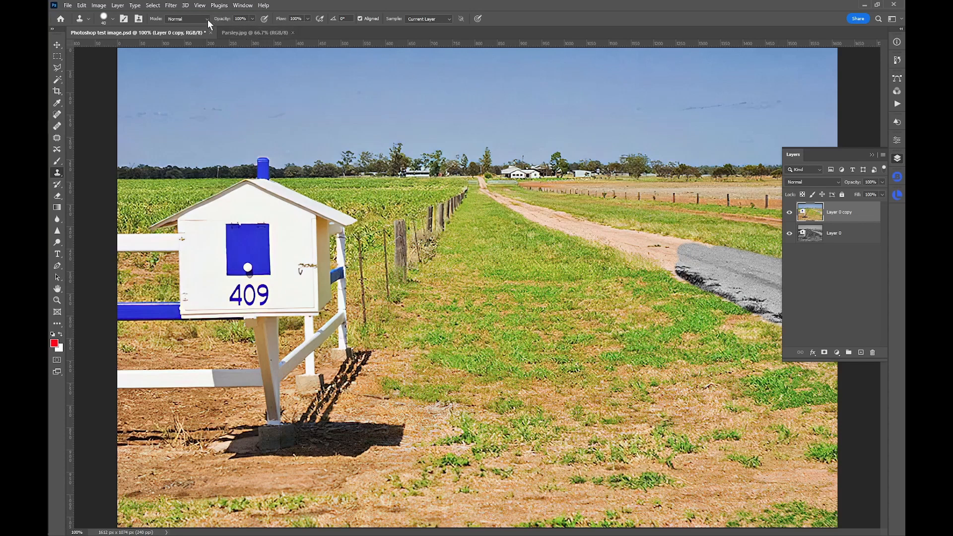
# Set the Clone Stamp's mode to Multiply and clone over the adjoining stretch of road.
pyautogui.click(188, 19)
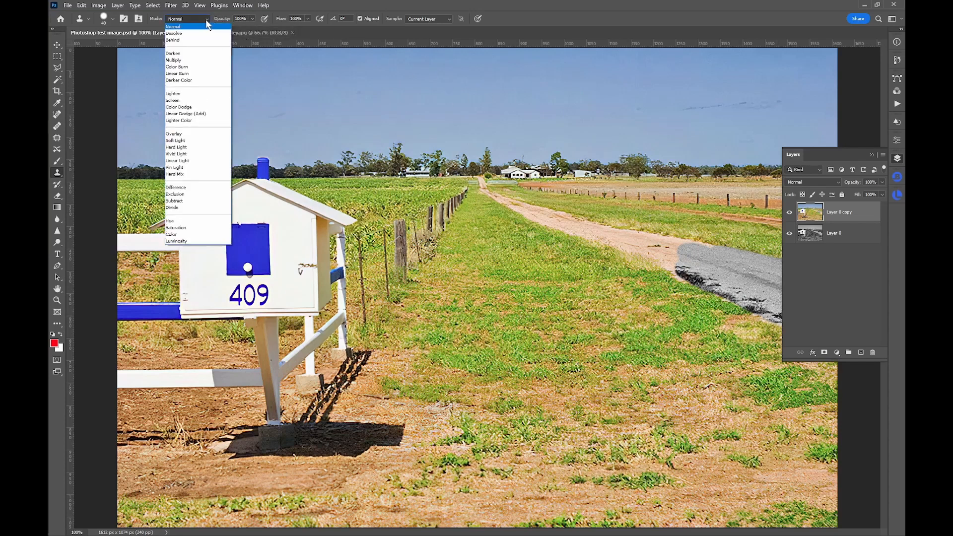
pyautogui.click(185, 60)
pyautogui.moveTo(672, 268)
pyautogui.mouseDown()
pyautogui.moveTo(647, 251)
pyautogui.moveTo(677, 243)
pyautogui.moveTo(622, 239)
pyautogui.moveTo(640, 233)
pyautogui.moveTo(679, 250)
pyautogui.moveTo(649, 255)
pyautogui.moveTo(601, 233)
pyautogui.mouseUp()
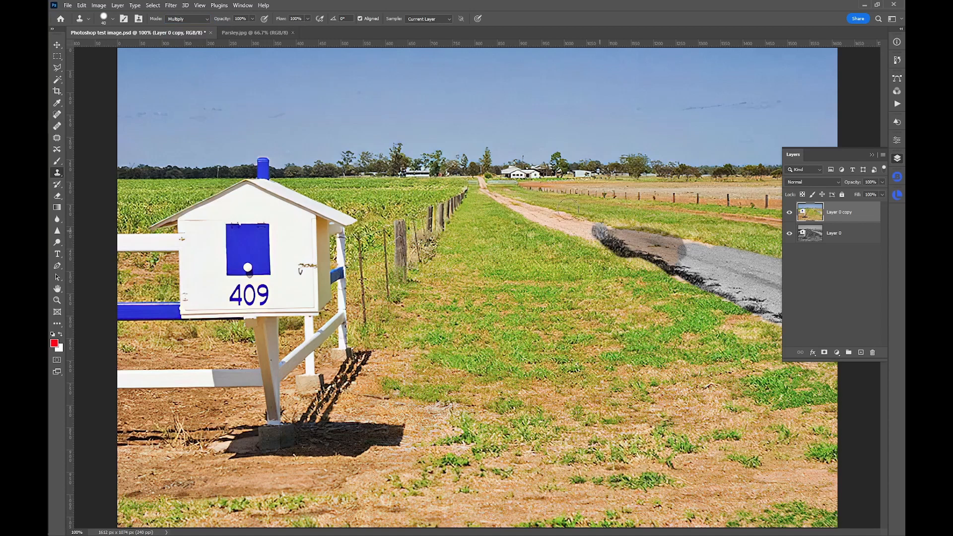
# Set the Clone Stamp's mode to Screen and clone over the next stretch of road farther away.
pyautogui.click(209, 19)
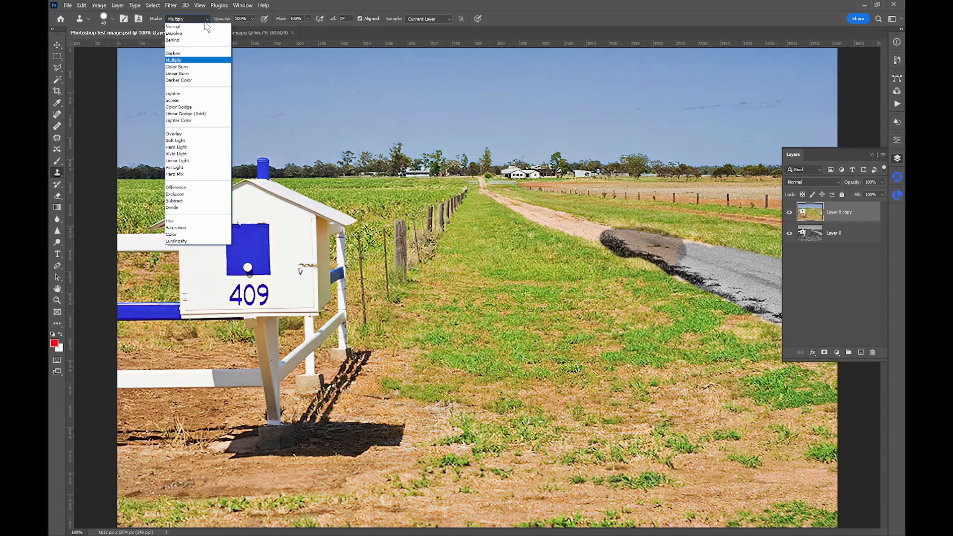
pyautogui.click(181, 101)
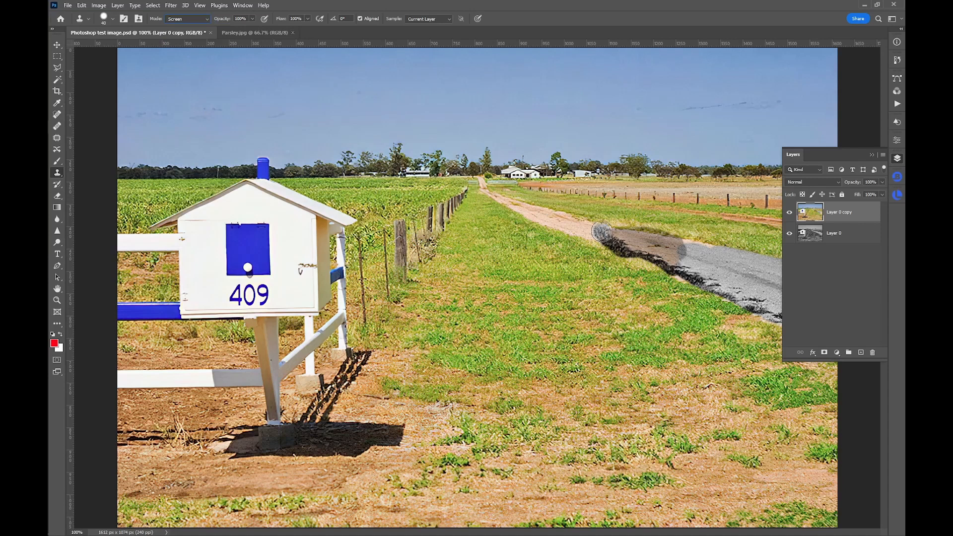
pyautogui.moveTo(601, 232)
pyautogui.mouseDown()
pyautogui.moveTo(556, 217)
pyautogui.moveTo(594, 231)
pyautogui.moveTo(560, 220)
pyautogui.mouseUp()
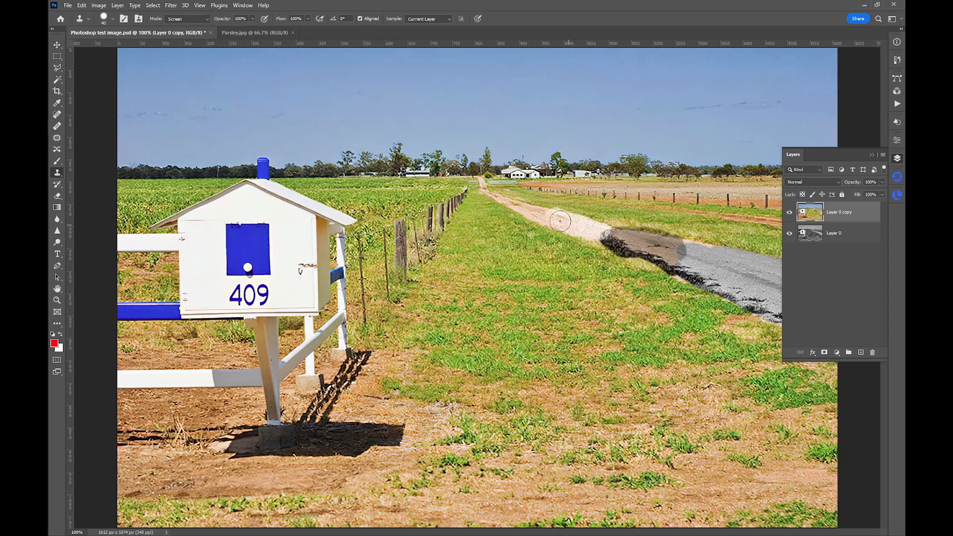
# Set the Clone Stamp's mode to Difference and clone a short patch beyond the lightened stretch of road.
pyautogui.click(204, 20)
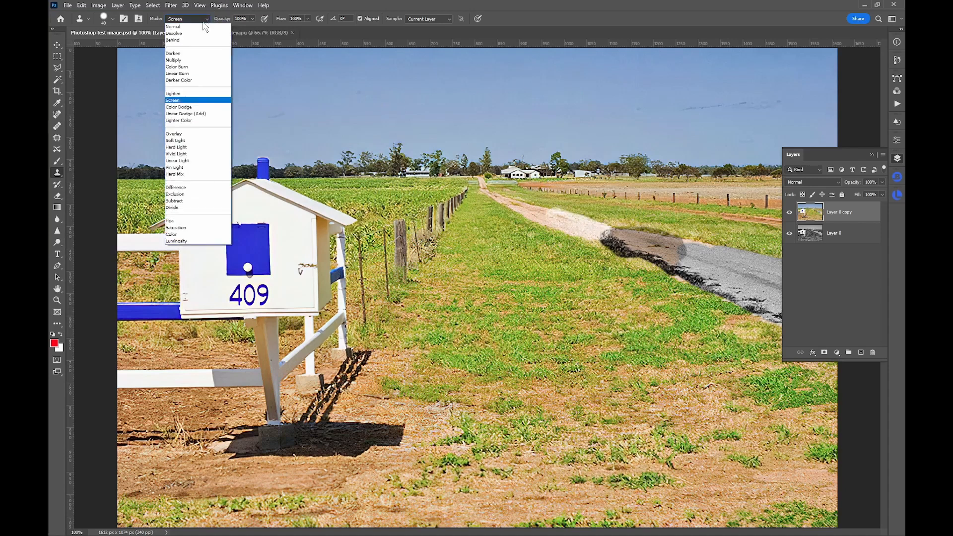
pyautogui.click(187, 189)
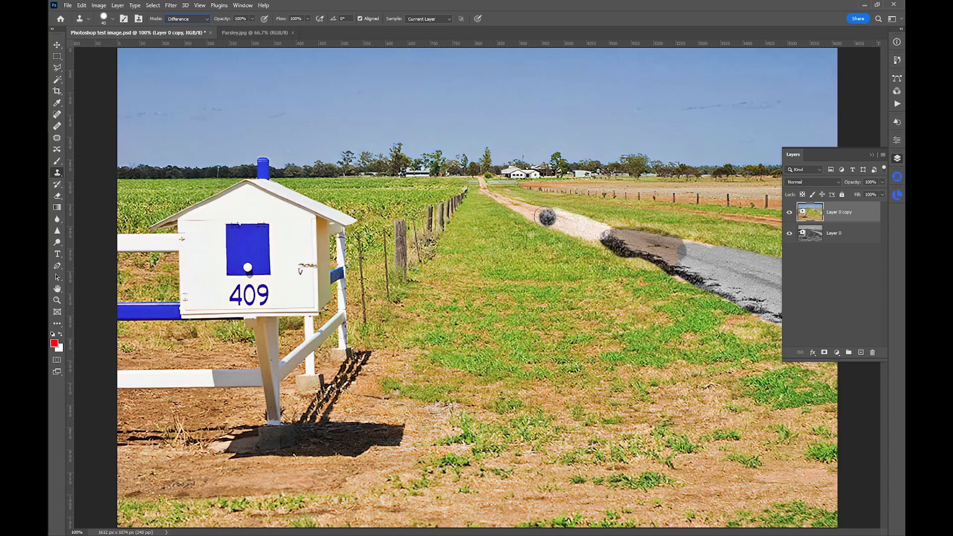
pyautogui.moveTo(546, 217)
pyautogui.mouseDown()
pyautogui.moveTo(480, 183)
pyautogui.moveTo(539, 214)
pyautogui.mouseUp()
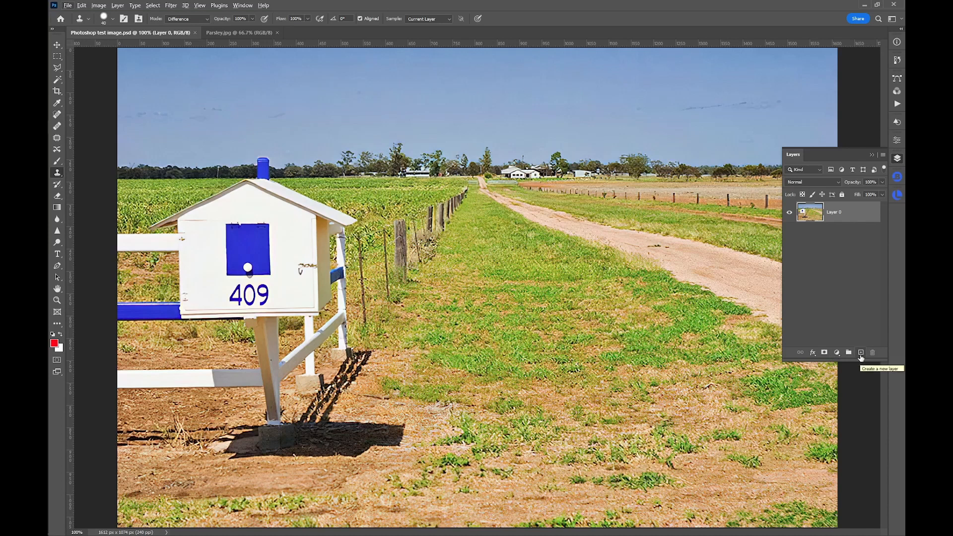
# Create a new empty layer above Layer 0 and set the Clone Stamp to sample Current & Below.
pyautogui.click(862, 352)
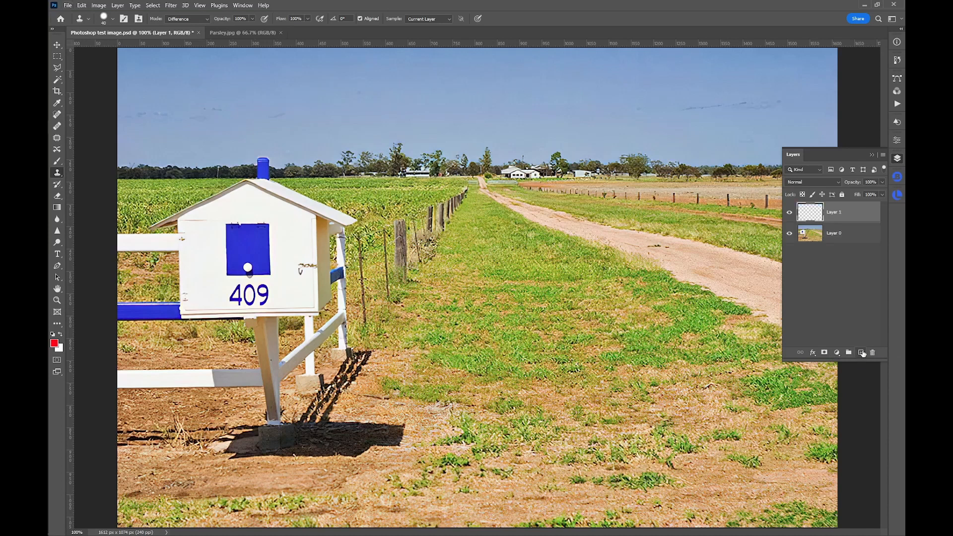
pyautogui.click(449, 18)
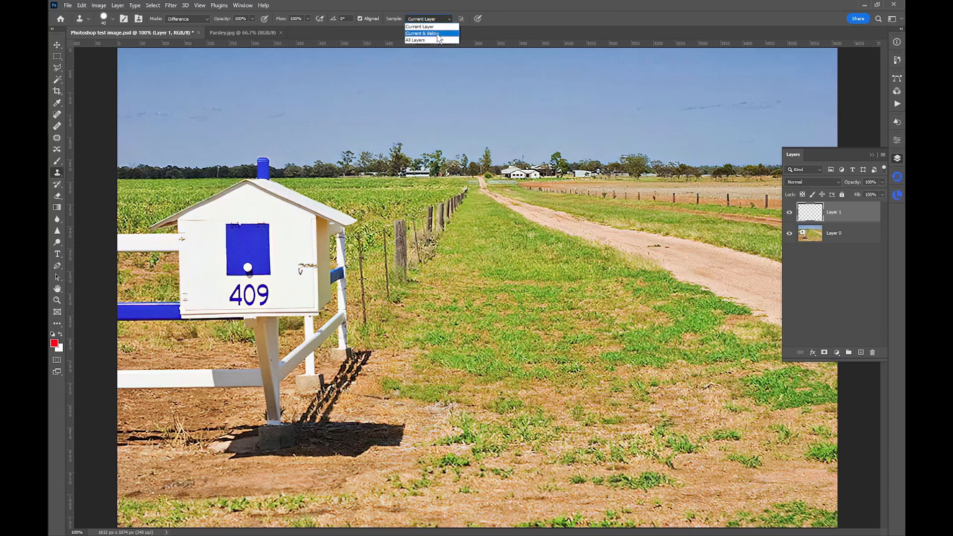
pyautogui.click(439, 34)
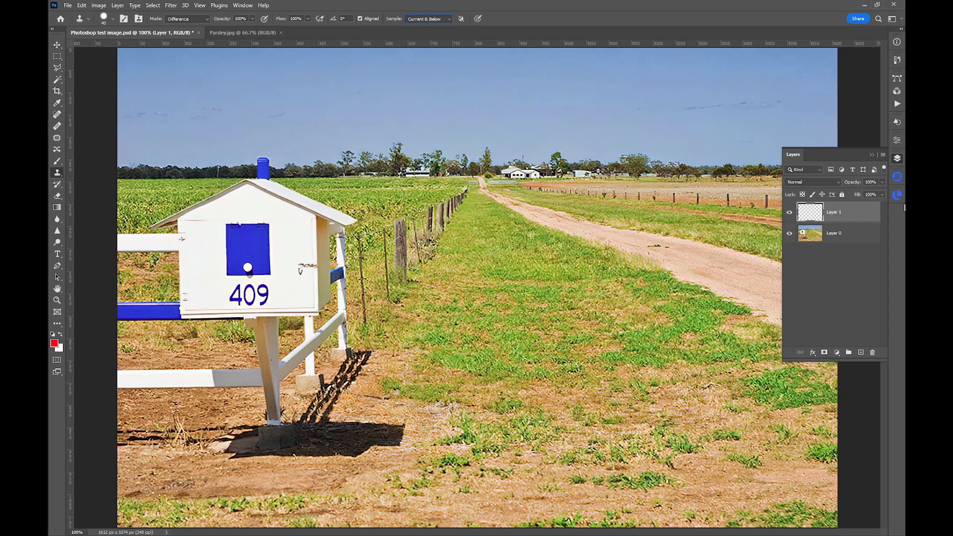
# Clone sampled grass over the middle stretch of the dirt road on the new layer, and toggle that layer to compare.
pyautogui.keyDown('alt'); pyautogui.click(561, 261); pyautogui.keyUp('alt')
pyautogui.moveTo(587, 232)
pyautogui.mouseDown()
pyautogui.moveTo(613, 231)
pyautogui.moveTo(515, 205)
pyautogui.moveTo(668, 236)
pyautogui.moveTo(623, 233)
pyautogui.moveTo(657, 251)
pyautogui.moveTo(610, 243)
pyautogui.moveTo(667, 263)
pyautogui.mouseUp()
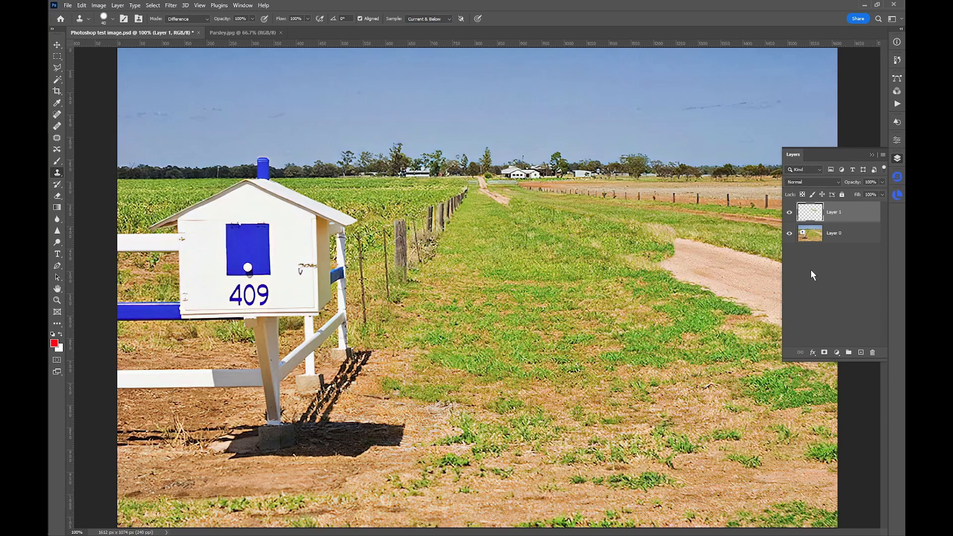
pyautogui.click(790, 213)
pyautogui.click(789, 213)
# Preview blend modes such as Screen on the cloned grass layer, keep it at Normal and lower its opacity to 61%.
pyautogui.click(839, 182)
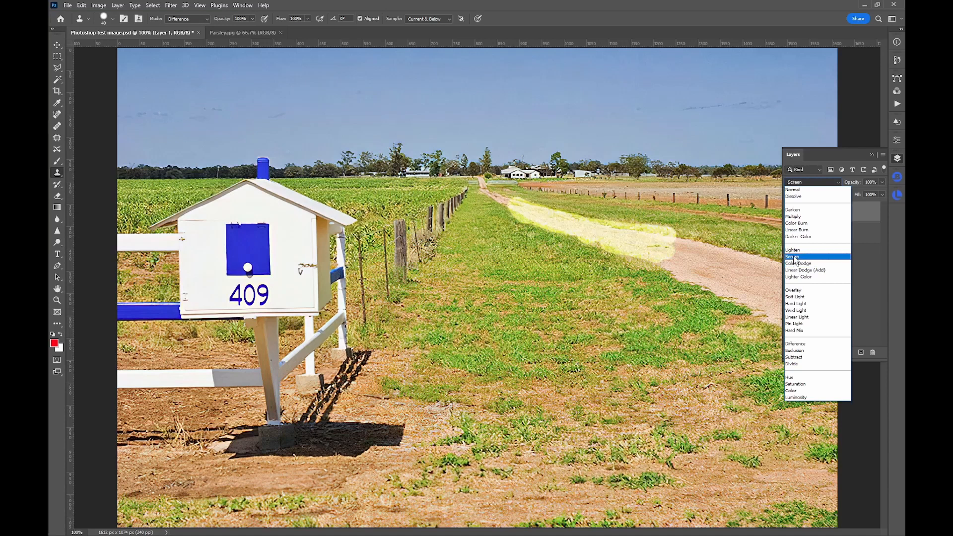
pyautogui.click(823, 151)
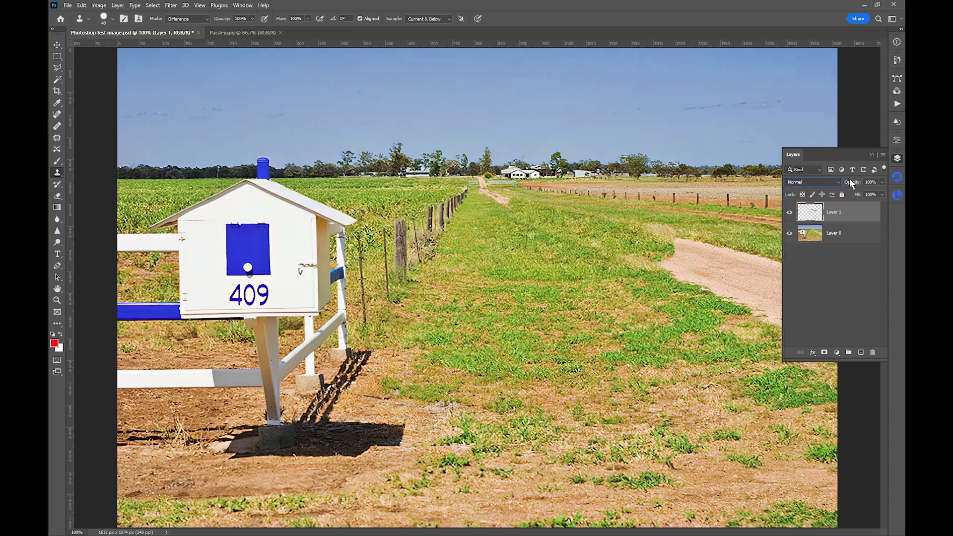
pyautogui.moveTo(855, 184); pyautogui.dragTo(837, 183)
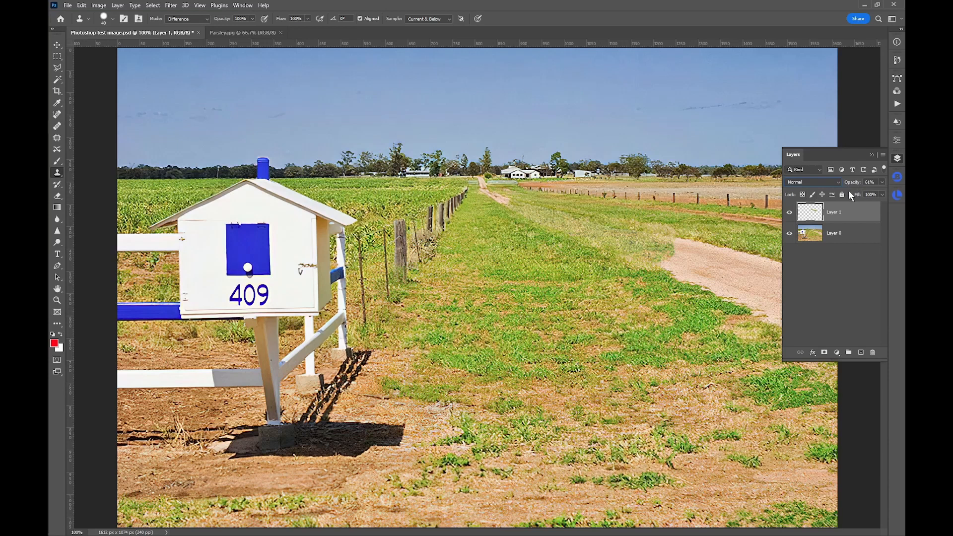
# Discard the cloned grass layer, and clone foliage sampled from Parsley.jpg onto a new empty layer in Photoshop test image.psd.
pyautogui.hotkey('ctrl', 'e')
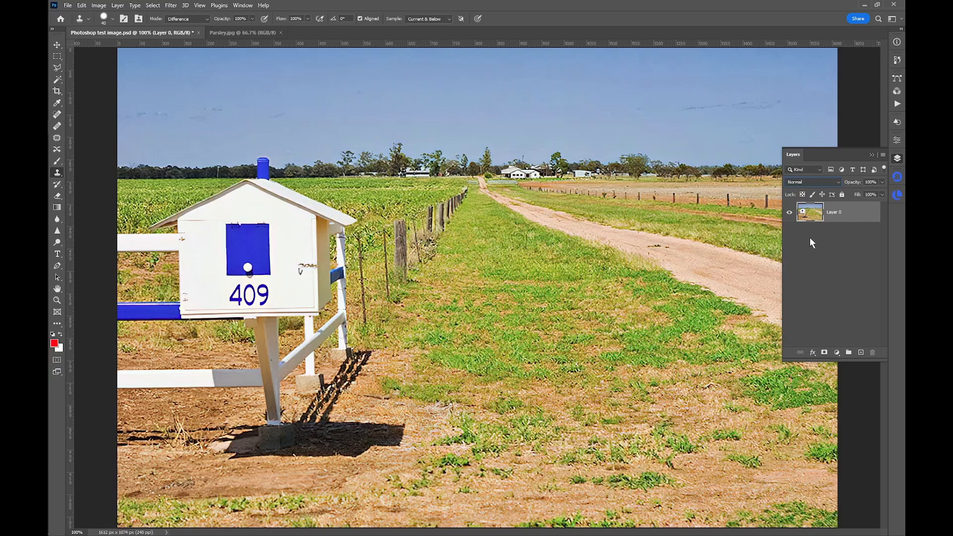
pyautogui.click(257, 30)
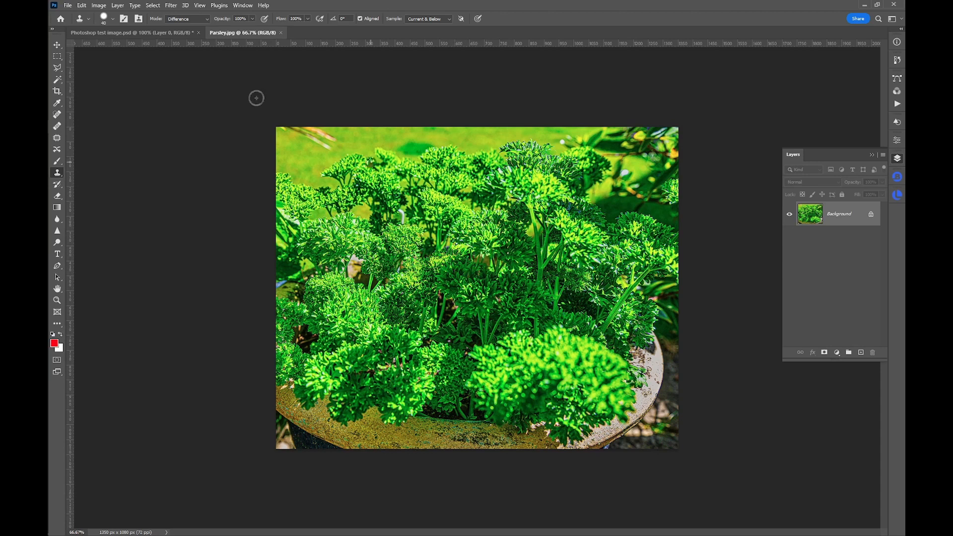
pyautogui.click(182, 36)
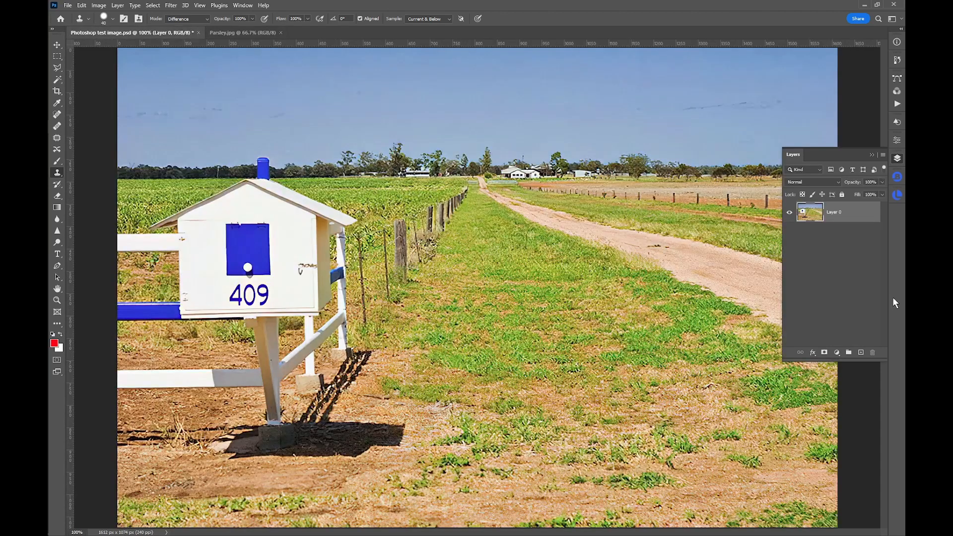
pyautogui.click(861, 353)
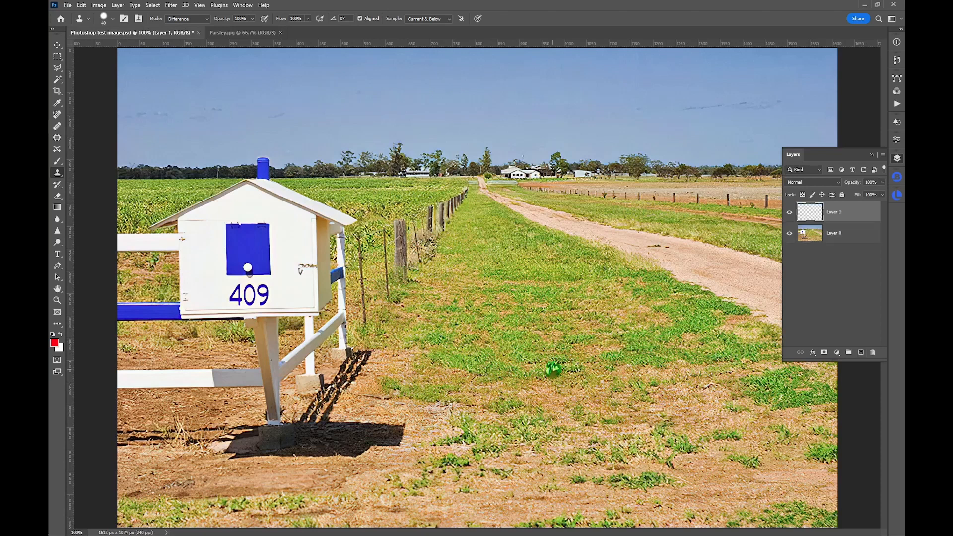
pyautogui.moveTo(269, 466)
pyautogui.mouseDown()
pyautogui.moveTo(209, 451)
pyautogui.moveTo(244, 438)
pyautogui.moveTo(217, 391)
pyautogui.moveTo(128, 397)
pyautogui.moveTo(253, 396)
pyautogui.moveTo(256, 436)
pyautogui.moveTo(243, 410)
pyautogui.moveTo(127, 397)
pyautogui.moveTo(138, 403)
pyautogui.moveTo(119, 446)
pyautogui.moveTo(129, 397)
pyautogui.moveTo(155, 397)
pyautogui.moveTo(119, 396)
pyautogui.moveTo(360, 507)
pyautogui.moveTo(320, 467)
pyautogui.moveTo(333, 450)
pyautogui.moveTo(300, 451)
pyautogui.moveTo(272, 436)
pyautogui.moveTo(392, 428)
pyautogui.moveTo(340, 438)
pyautogui.moveTo(381, 439)
pyautogui.moveTo(338, 452)
pyautogui.moveTo(369, 451)
pyautogui.moveTo(343, 518)
pyautogui.mouseUp()
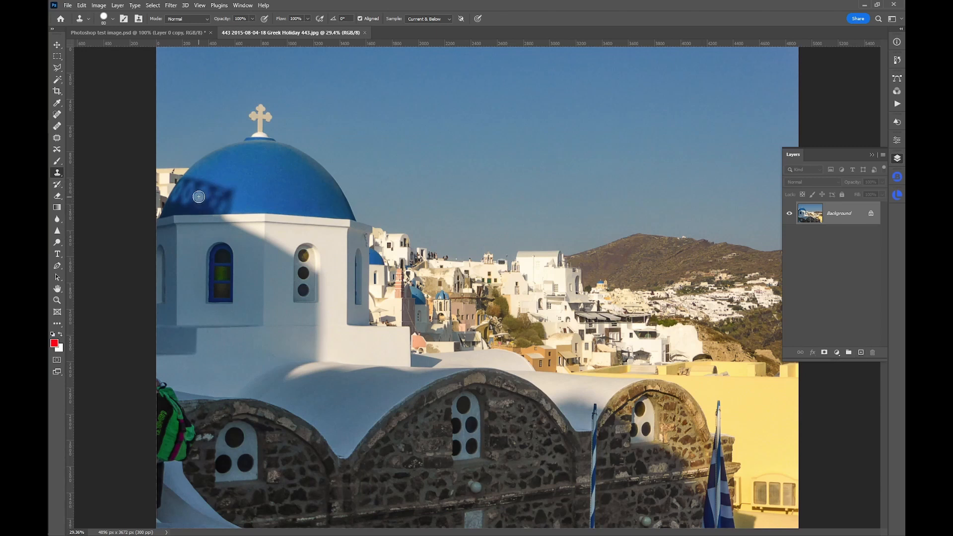
# Clone a piece of the blue dome's edge onto a new layer, rotate it about -22° and warp it to the dome's outline.
pyautogui.click(861, 353)
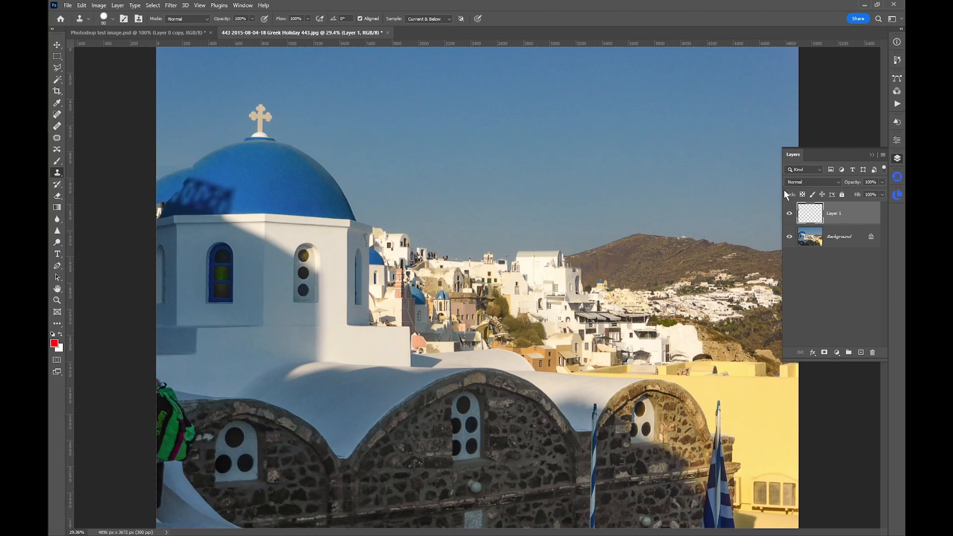
pyautogui.hotkey('ctrl', 't')
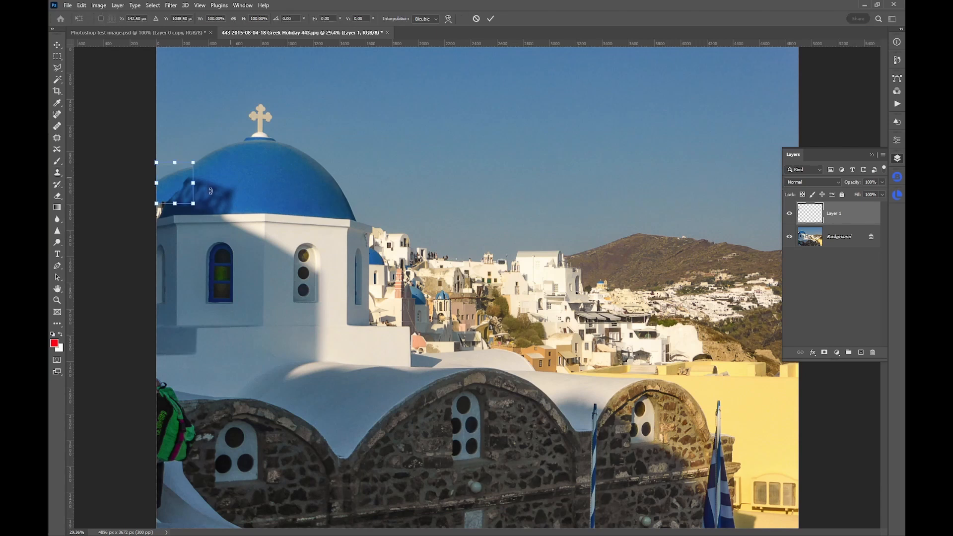
pyautogui.moveTo(200, 210); pyautogui.dragTo(181, 192)
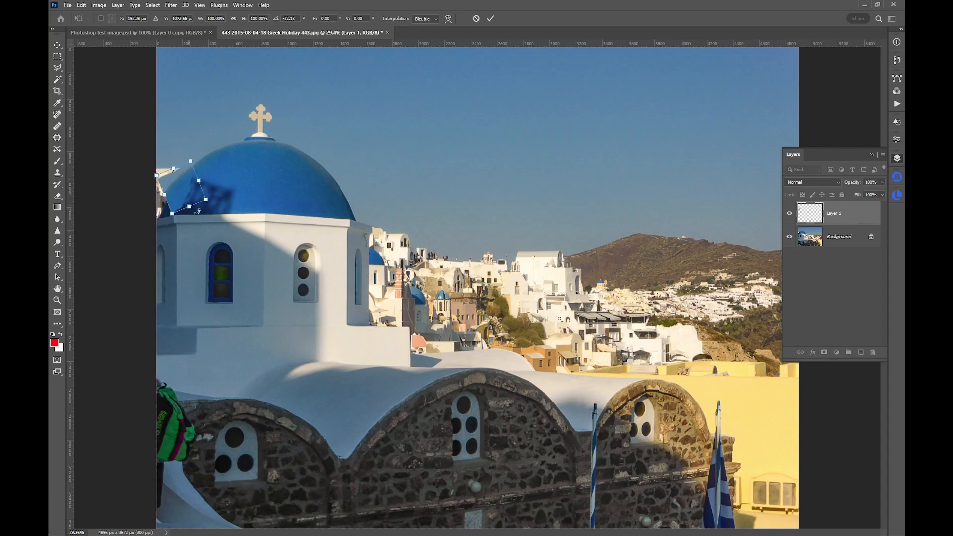
pyautogui.click(447, 19)
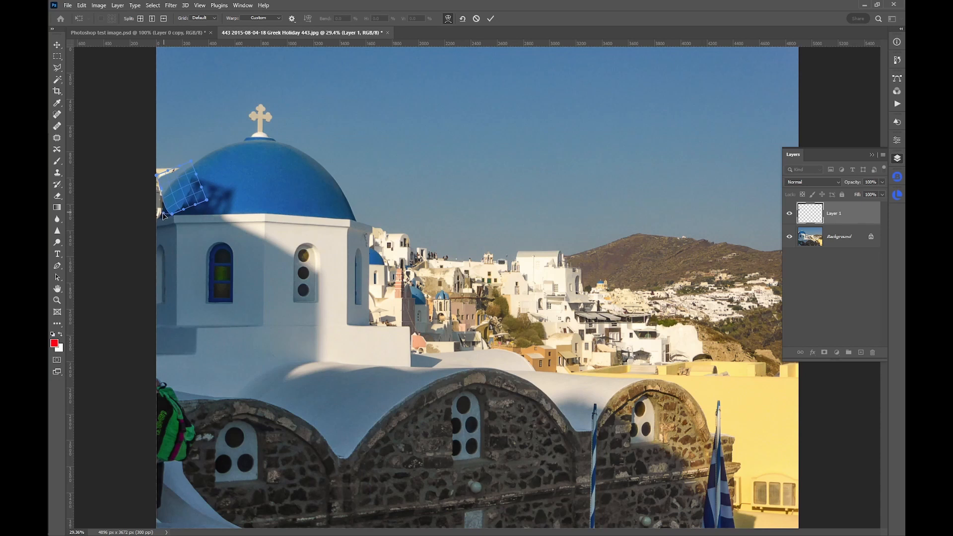
pyautogui.moveTo(160, 223); pyautogui.dragTo(157, 233)
pyautogui.moveTo(194, 162); pyautogui.dragTo(194, 157)
pyautogui.click(490, 19)
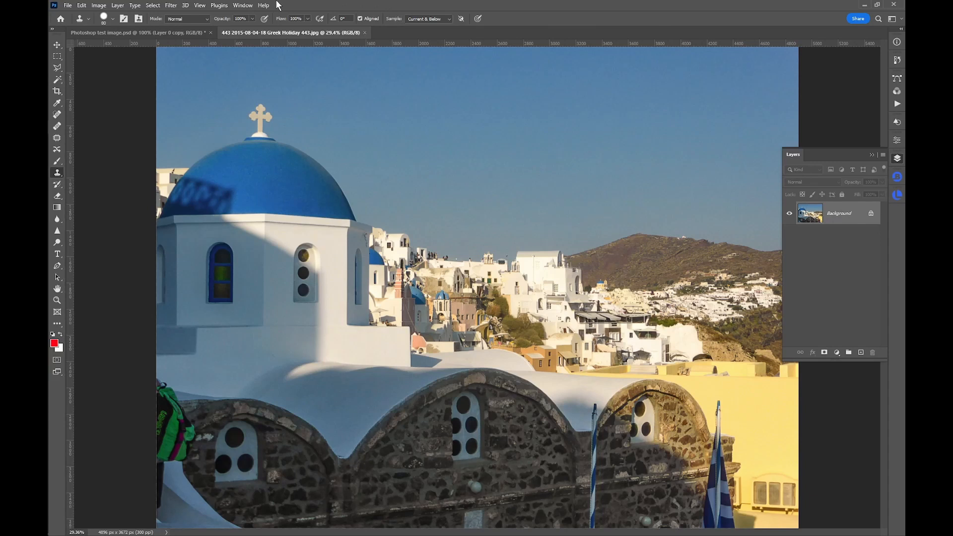
# Show the Clone Source settings and place them over the sky, clear of the layer list.
pyautogui.click(244, 5)
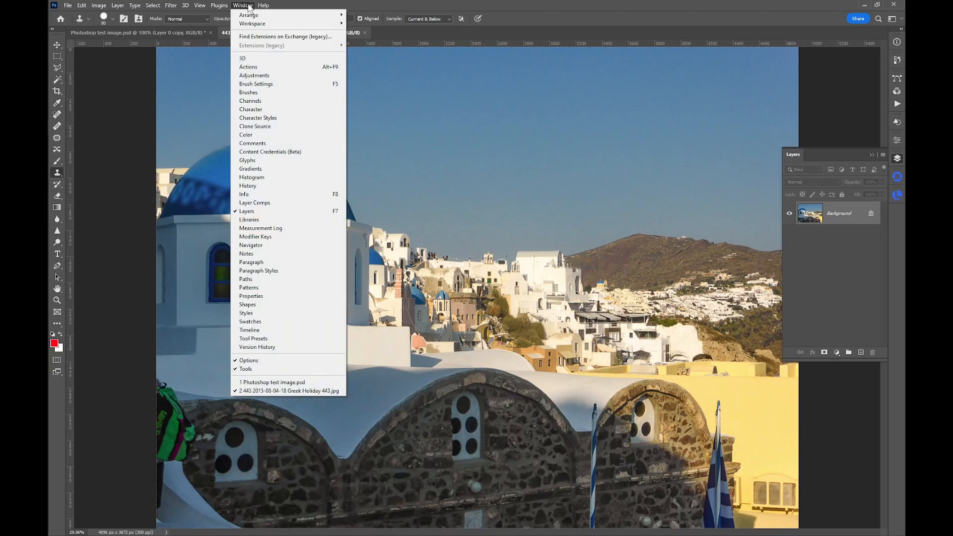
pyautogui.click(268, 126)
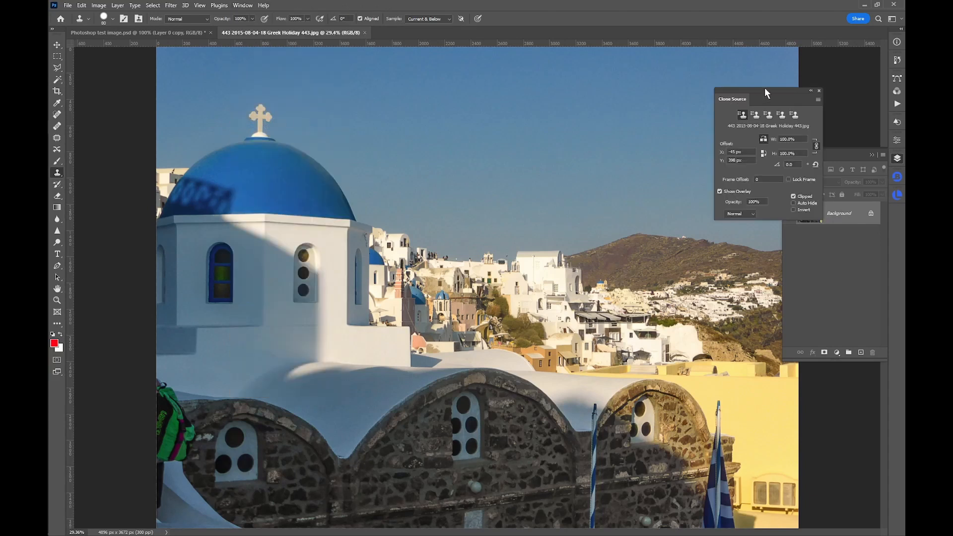
pyautogui.moveTo(764, 87); pyautogui.dragTo(683, 32)
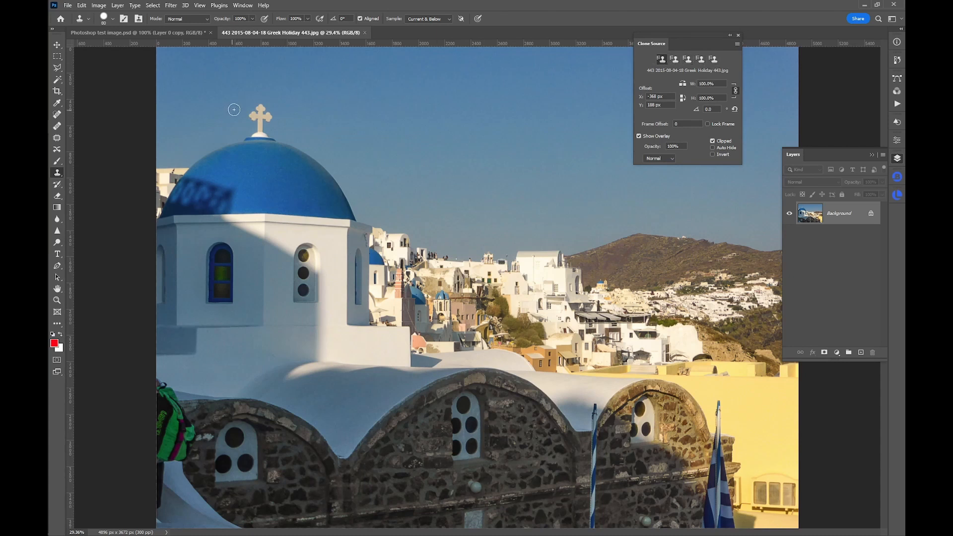
# Clone the dome's cross into the sky with the first clone source, and sample the white building beside the hill as the second source.
pyautogui.keyDown('alt'); pyautogui.click(271, 115); pyautogui.keyUp('alt')
pyautogui.moveTo(351, 75)
pyautogui.mouseDown()
pyautogui.moveTo(339, 84)
pyautogui.moveTo(341, 65)
pyautogui.mouseUp()
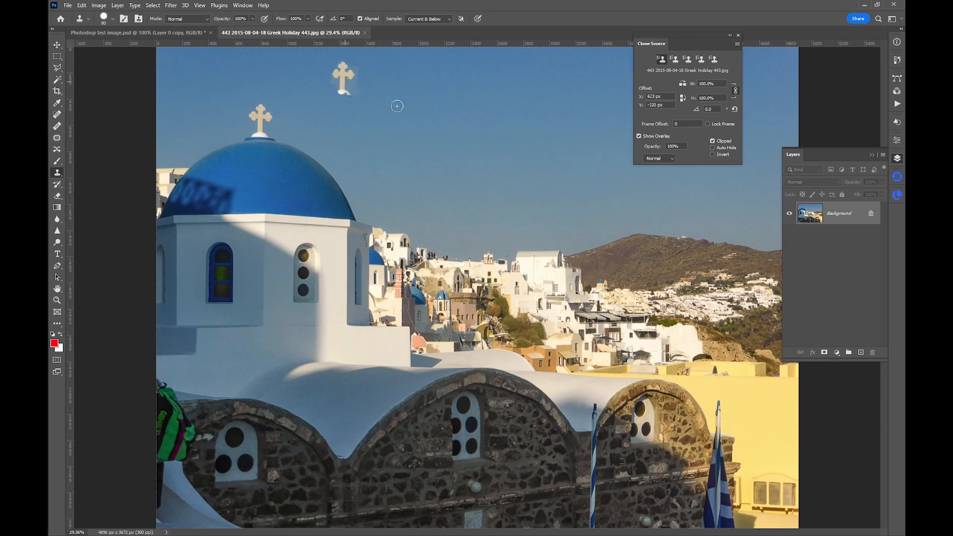
pyautogui.click(675, 59)
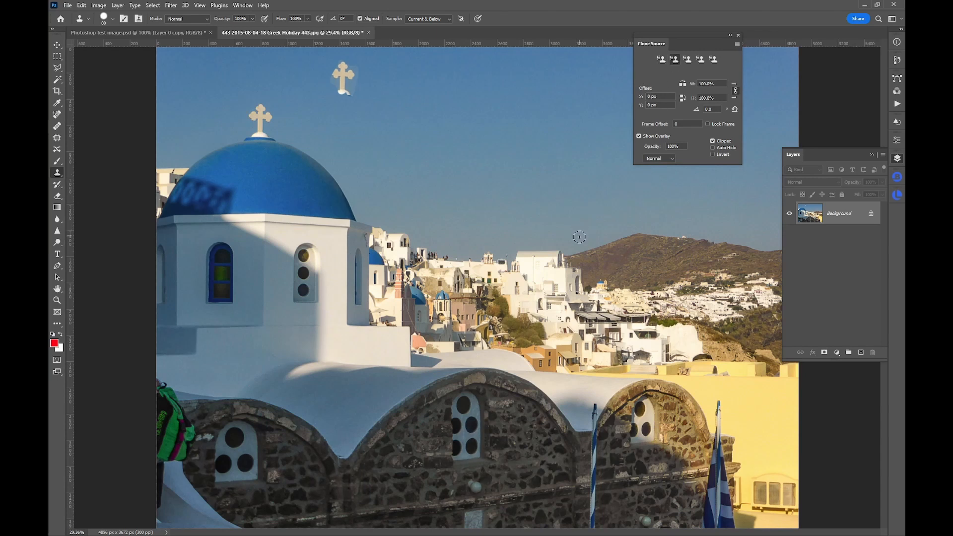
pyautogui.keyDown('alt'); pyautogui.click(563, 254); pyautogui.keyUp('alt')
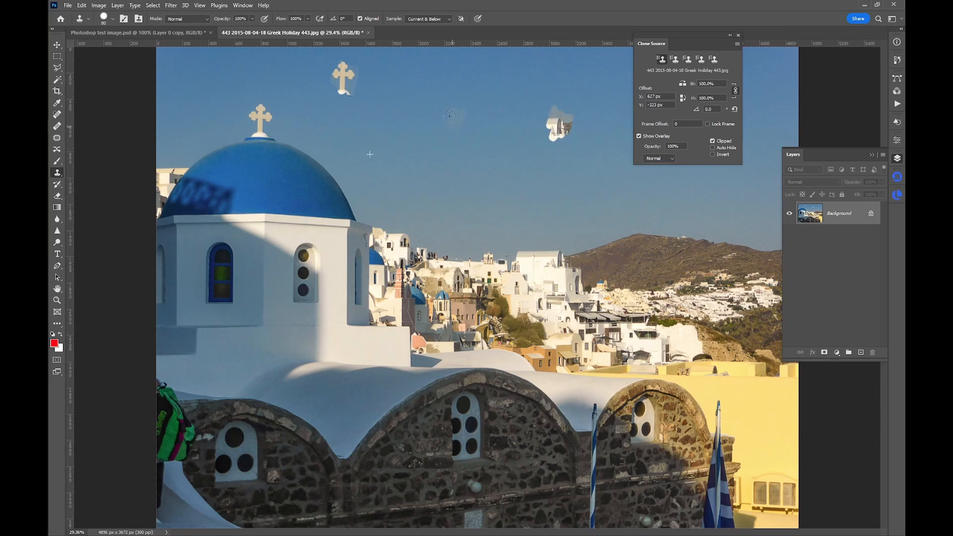
# Clone part of the dome's edge into the sky with the first source and more of the white buildings with the second.
pyautogui.moveTo(414, 130); pyautogui.dragTo(415, 114)
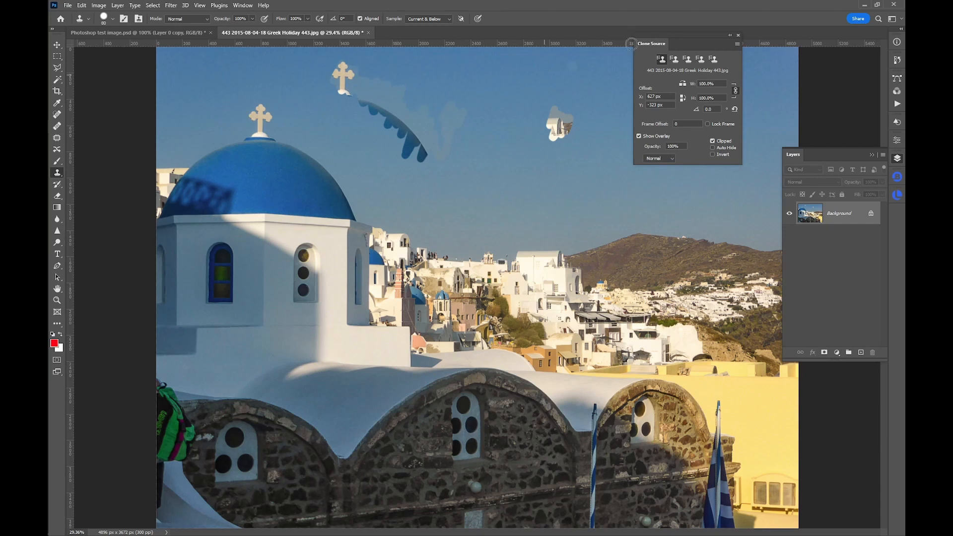
pyautogui.click(674, 59)
pyautogui.moveTo(586, 198)
pyautogui.mouseDown()
pyautogui.moveTo(579, 147)
pyautogui.moveTo(573, 139)
pyautogui.moveTo(553, 147)
pyautogui.moveTo(548, 121)
pyautogui.mouseUp()
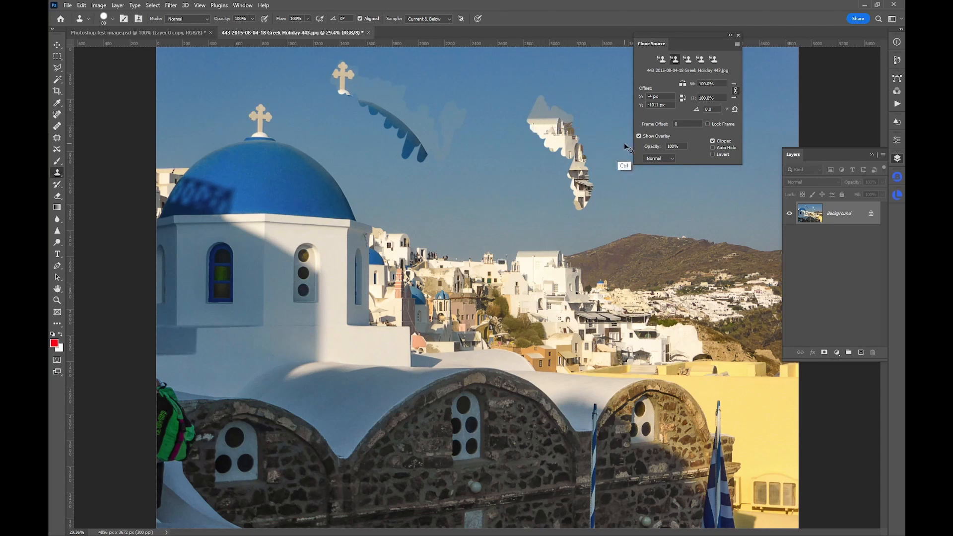
# Undo the cloned cross, dome and building strokes in the sky.
pyautogui.hotkey('ctrl', 'z')
pyautogui.hotkey('ctrl', 'z')
pyautogui.hotkey('ctrl', 'z')
pyautogui.hotkey('ctrl', 'z')
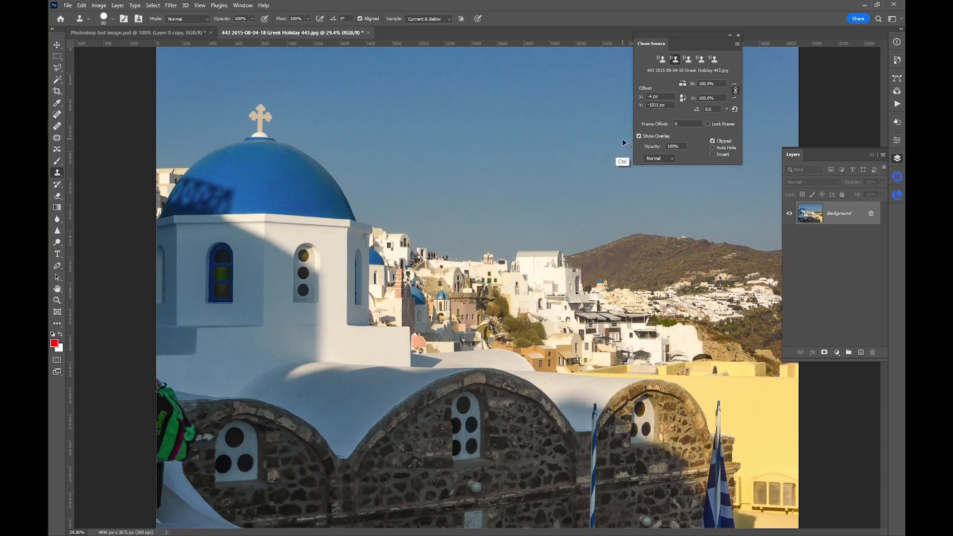
# On a new layer above the Background, clone the cross from the first source and the white building from the second into the sky.
pyautogui.hotkey('ctrl', 'shift', 'alt', 'n')
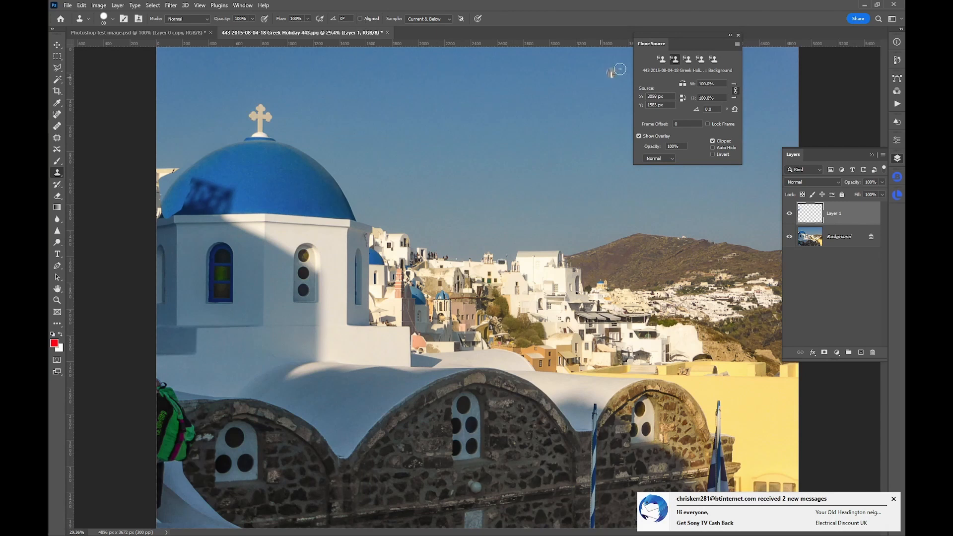
pyautogui.click(660, 60)
pyautogui.moveTo(340, 85); pyautogui.dragTo(342, 73)
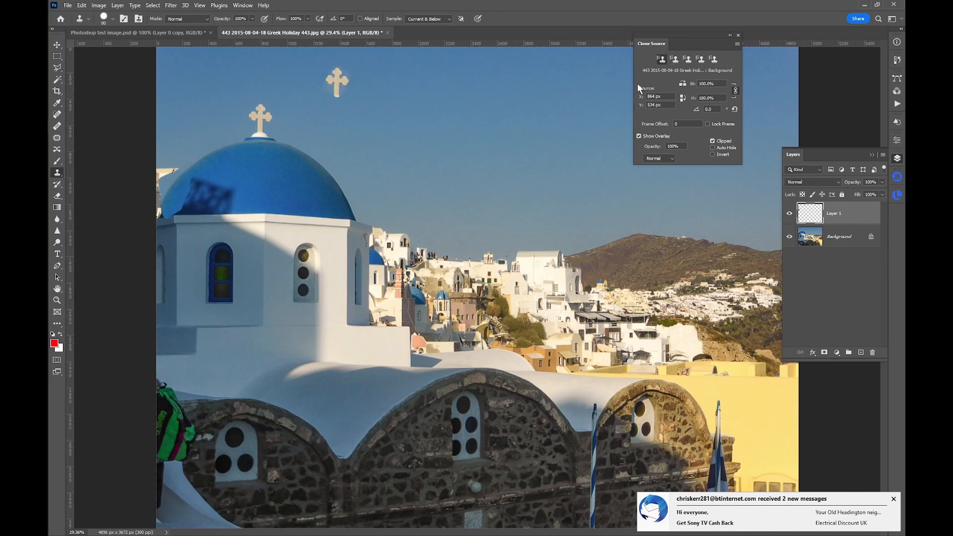
pyautogui.click(677, 60)
pyautogui.moveTo(595, 155); pyautogui.dragTo(586, 149)
# Add a second copy of the cross and of the white building elsewhere in the sky, switching between the two clone sources.
pyautogui.click(662, 58)
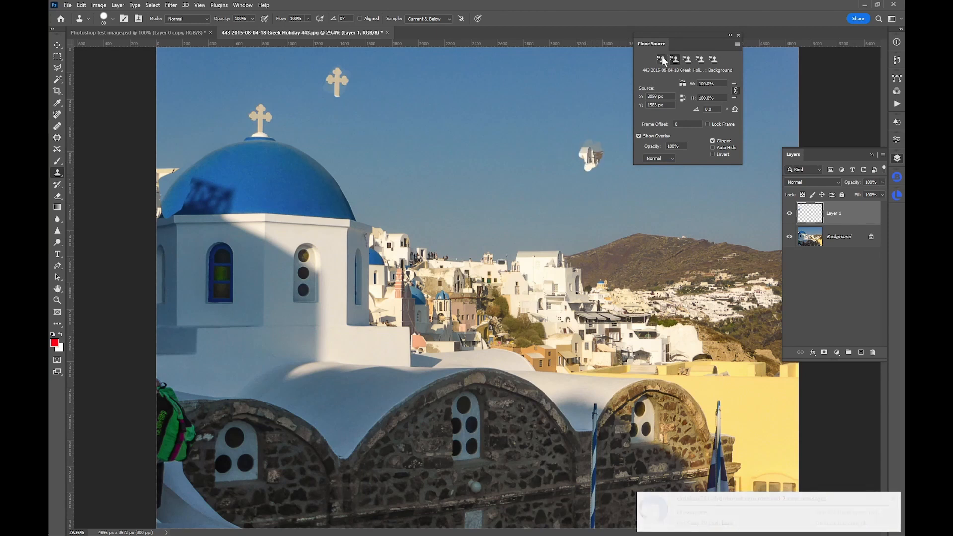
pyautogui.moveTo(482, 76); pyautogui.dragTo(455, 73)
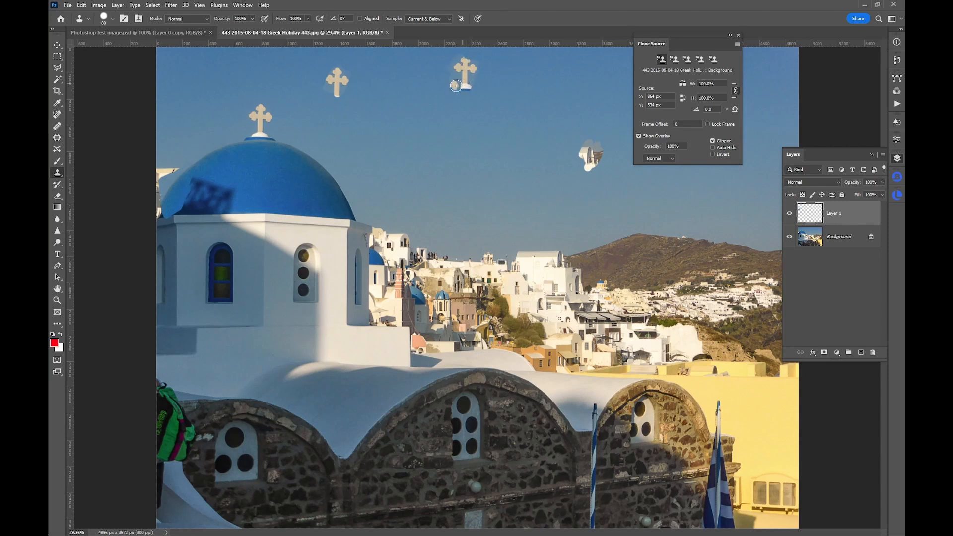
pyautogui.click(674, 59)
pyautogui.moveTo(731, 205); pyautogui.dragTo(721, 188)
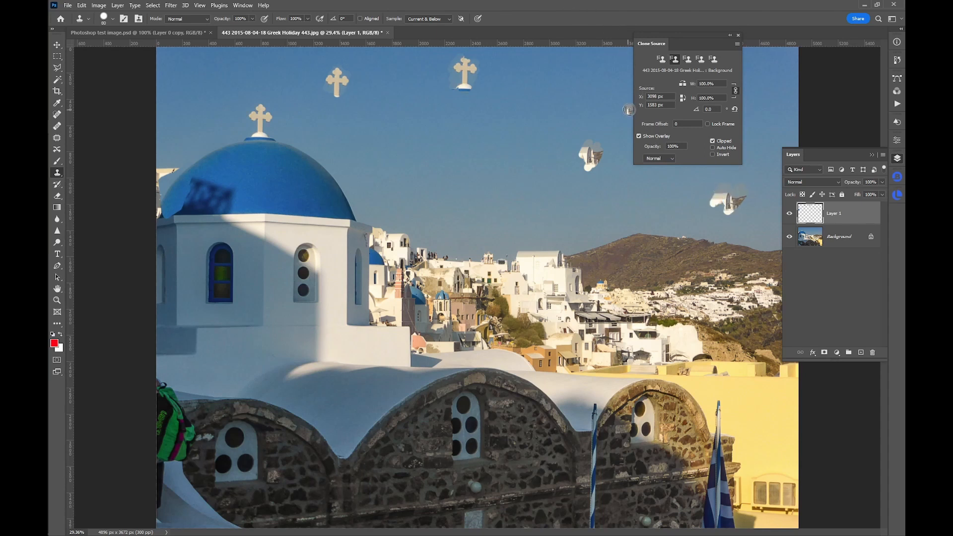
# Undo all the cross and building copies cloned in the sky on Layer 1.
pyautogui.hotkey('ctrl', 'z')
pyautogui.hotkey('ctrl', 'z')
pyautogui.hotkey('ctrl', 'z')
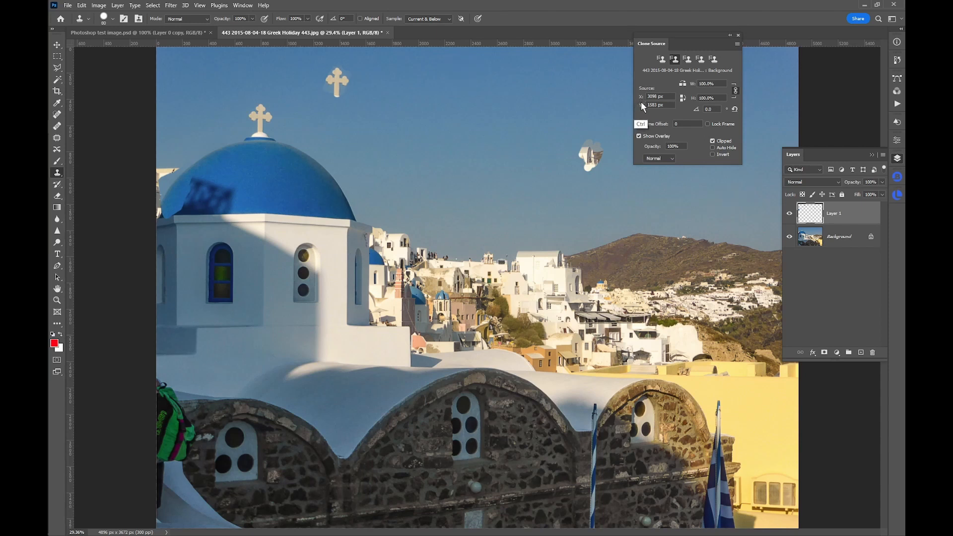
pyautogui.hotkey('ctrl', 'z')
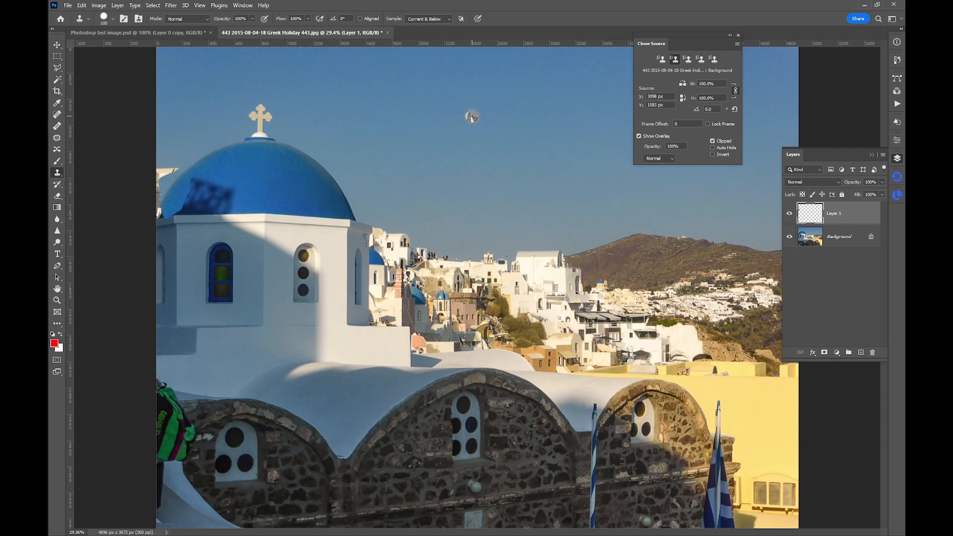
# Enlarge the Clone Stamp brush to 250 px.
pyautogui.press(']')
pyautogui.press(']')
pyautogui.press(']')
pyautogui.press(']')
pyautogui.press(']')
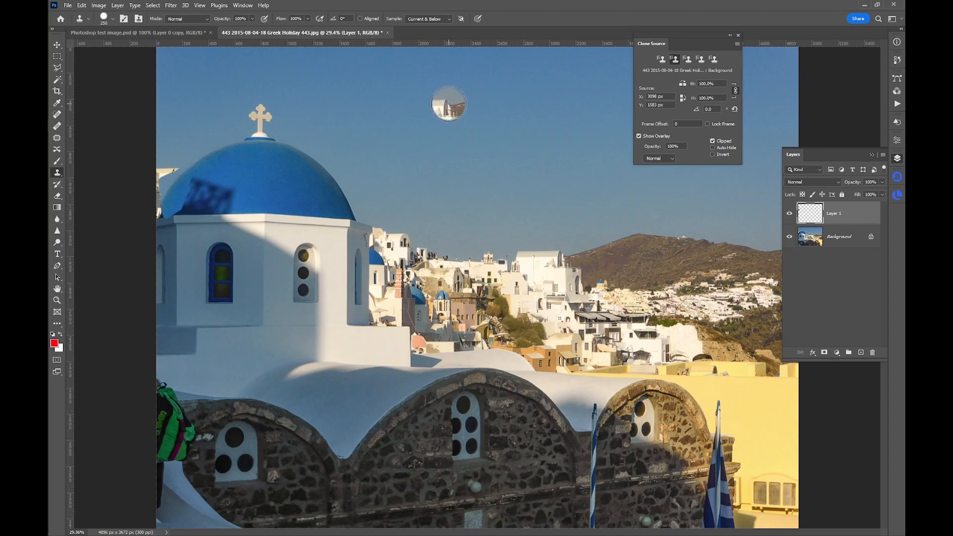
# Turn off Show Overlay for a test clone in the sky, undo that clone and toggle the overlay's Clipped option.
pyautogui.click(638, 136)
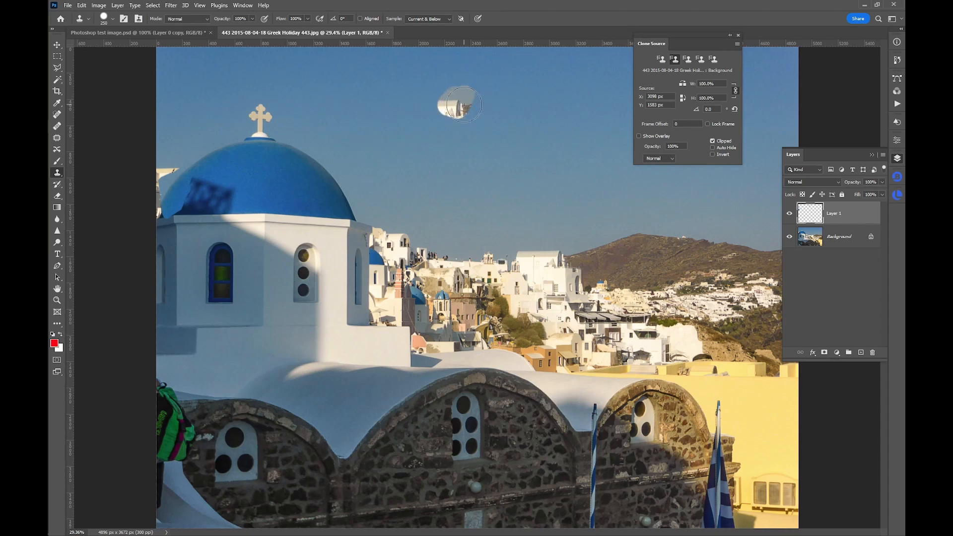
pyautogui.press('ctrl')
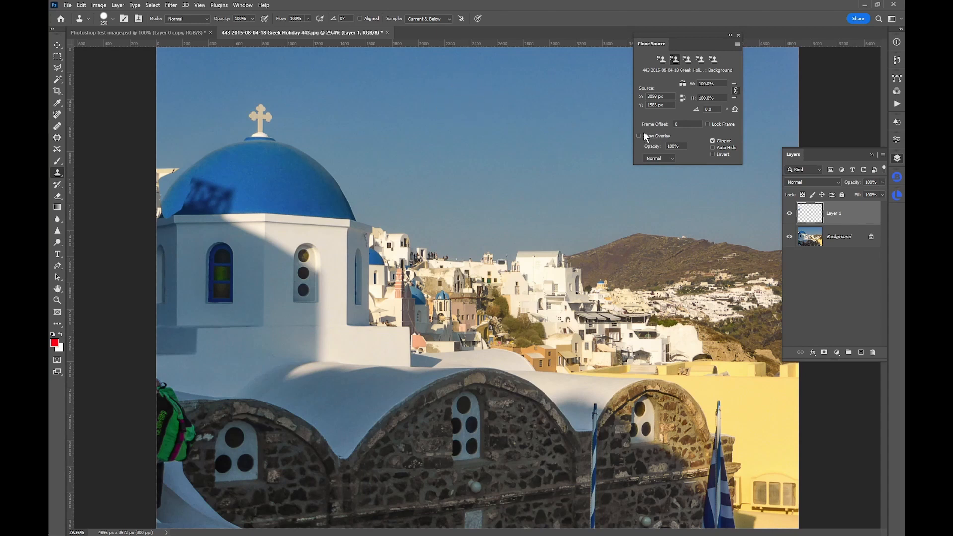
pyautogui.click(712, 141)
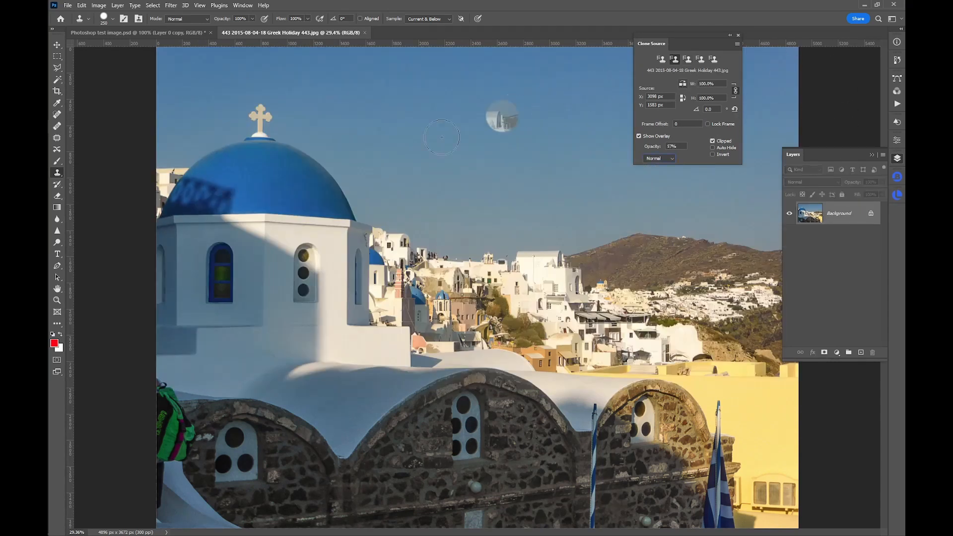
# Sample the dome's cross, clone it into the sky, and clone a second copy beside it with the source flipped horizontally.
pyautogui.keyDown('alt'); pyautogui.click(273, 118); pyautogui.keyUp('alt')
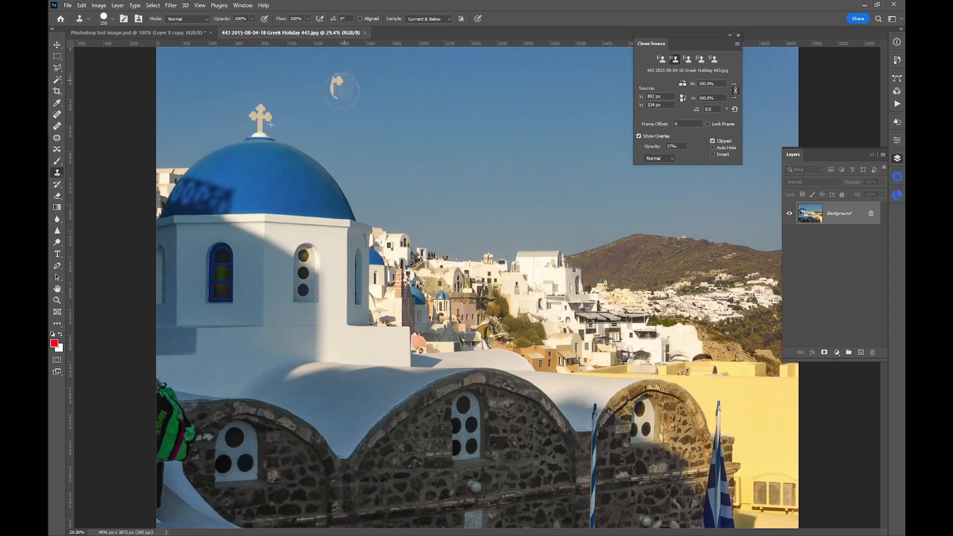
pyautogui.click(328, 82)
pyautogui.click(683, 86)
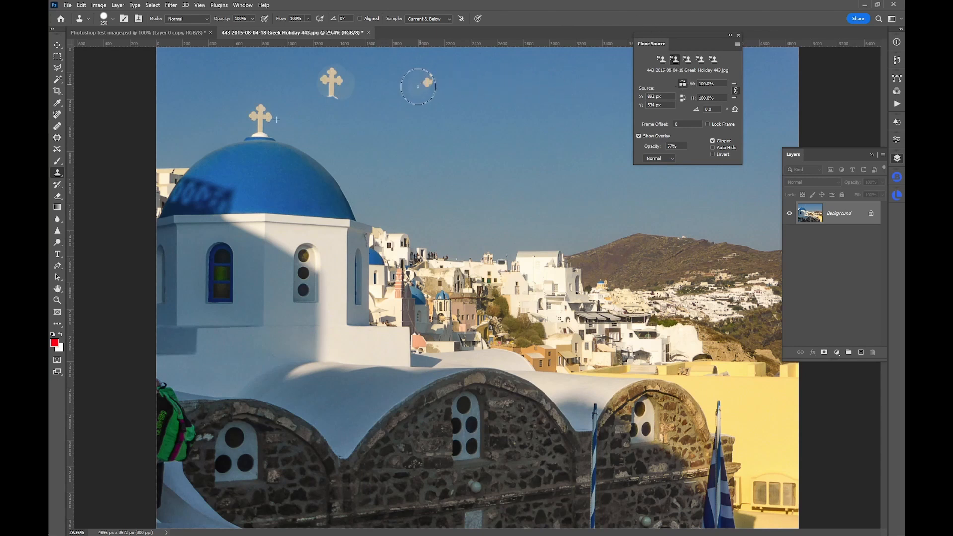
pyautogui.moveTo(426, 85); pyautogui.dragTo(436, 82)
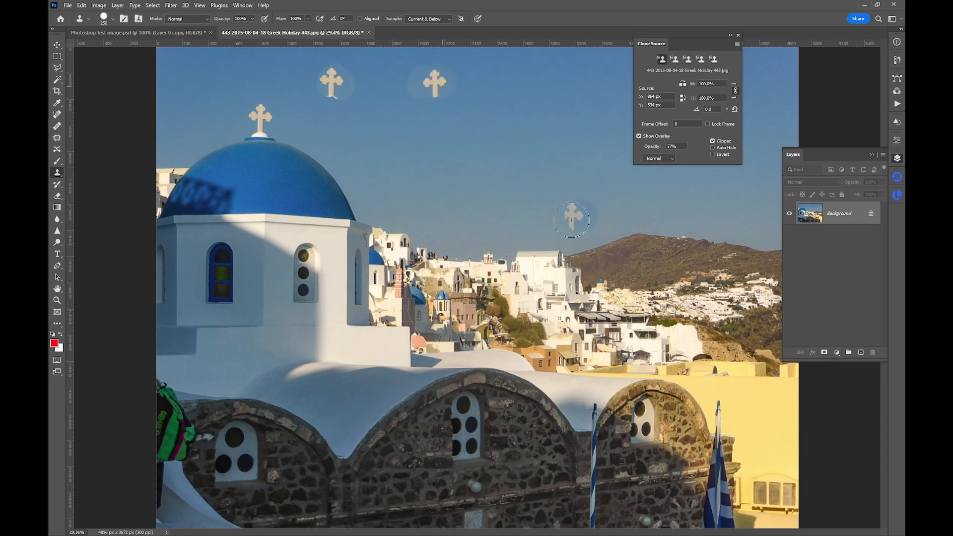
# Sample the white hillside buildings, clone them into the middle of the sky, and add a horizontally flipped copy beside them.
pyautogui.keyDown('alt'); pyautogui.click(507, 262); pyautogui.keyUp('alt')
pyautogui.moveTo(449, 154); pyautogui.dragTo(414, 160)
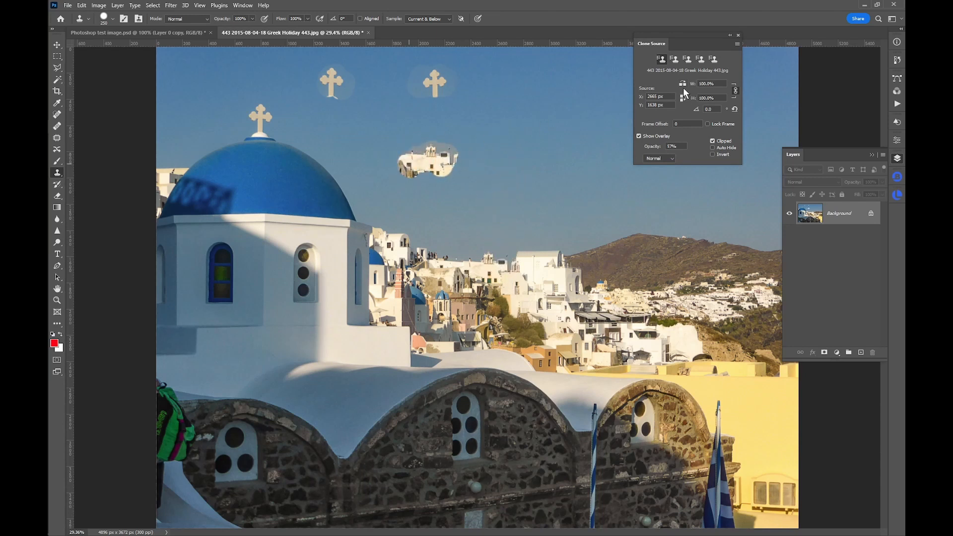
pyautogui.click(682, 84)
pyautogui.moveTo(557, 162)
pyautogui.mouseDown()
pyautogui.moveTo(506, 158)
pyautogui.moveTo(516, 146)
pyautogui.mouseUp()
# Undo the normal and flipped cross and building copies cloned in the sky.
pyautogui.hotkey('ctrl', 'z')
pyautogui.hotkey('ctrl', 'z')
pyautogui.hotkey('ctrl', 'z')
pyautogui.hotkey('ctrl', 'z')
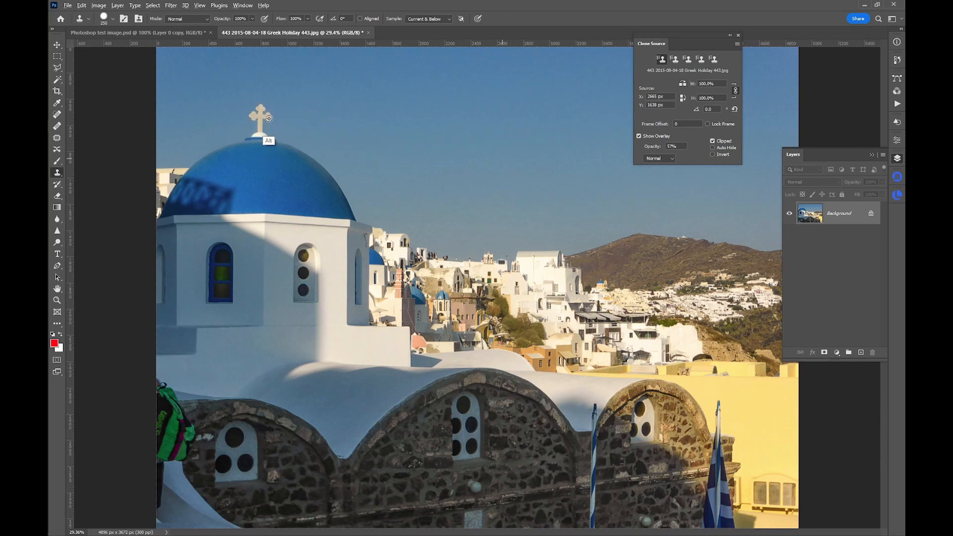
# Try cloning the dome's cross into the sky, once upright and once with the source flipped vertically, and undo both copies.
pyautogui.moveTo(387, 96)
pyautogui.mouseDown()
pyautogui.moveTo(360, 101)
pyautogui.moveTo(381, 103)
pyautogui.mouseUp()
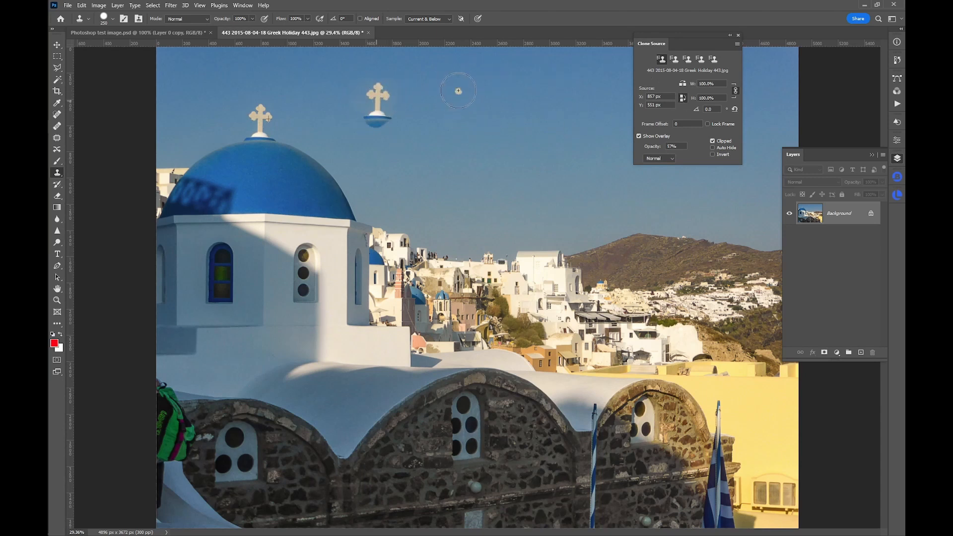
pyautogui.moveTo(455, 85)
pyautogui.mouseDown()
pyautogui.moveTo(430, 68)
pyautogui.moveTo(464, 62)
pyautogui.moveTo(431, 78)
pyautogui.moveTo(449, 61)
pyautogui.mouseUp()
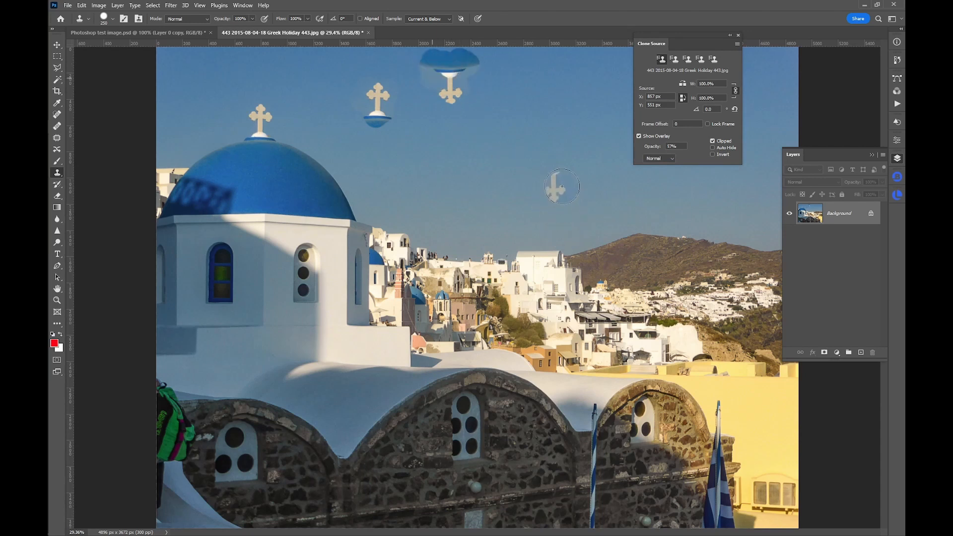
pyautogui.press('ctrl')
pyautogui.hotkey('ctrl', 'z')
pyautogui.hotkey('ctrl', 'z')
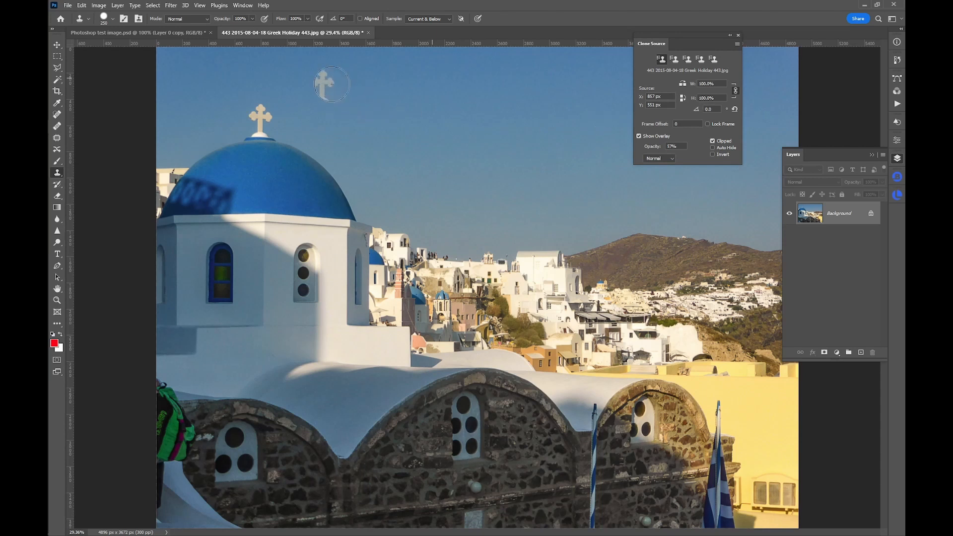
# Clone the cross upright into the sky, then clone a second copy beside it with the source rotated 29.9°.
pyautogui.moveTo(322, 82); pyautogui.dragTo(317, 79)
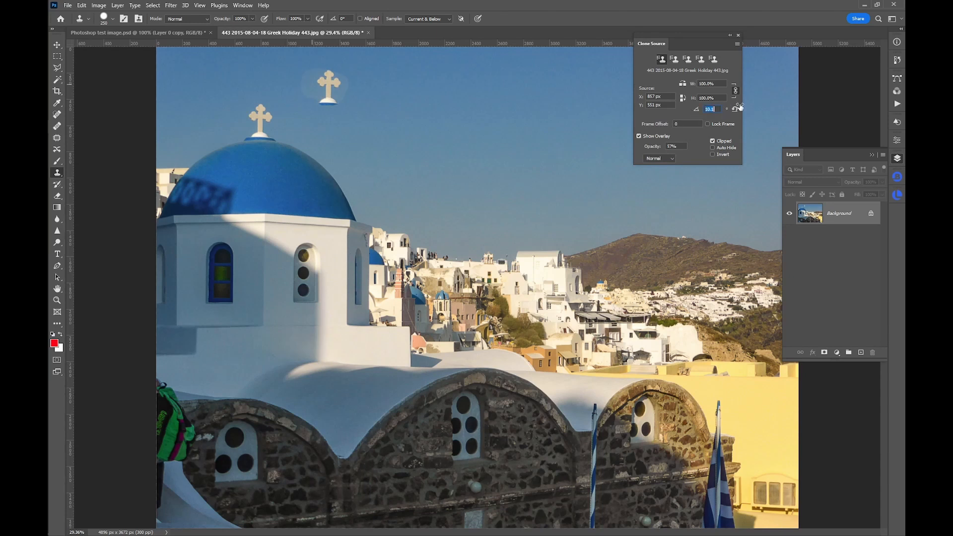
pyautogui.moveTo(829, 103); pyautogui.dragTo(828, 103)
pyautogui.moveTo(420, 103)
pyautogui.mouseDown()
pyautogui.moveTo(415, 116)
pyautogui.moveTo(407, 96)
pyautogui.moveTo(418, 115)
pyautogui.moveTo(408, 117)
pyautogui.mouseUp()
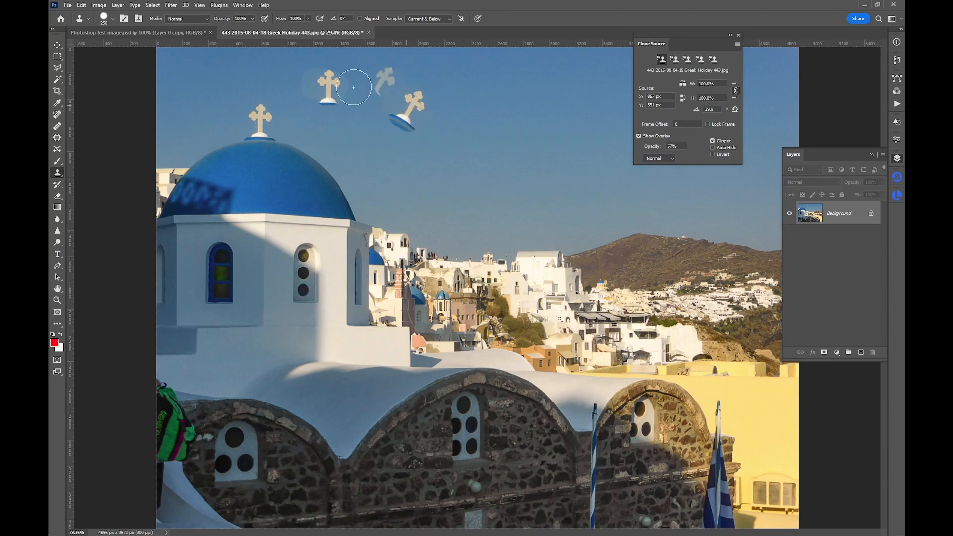
# Set the clone source rotation to -53.1° for a sample on the dome and clone it over the shadow on the dome's left side.
pyautogui.moveTo(208, 185); pyautogui.dragTo(226, 182)
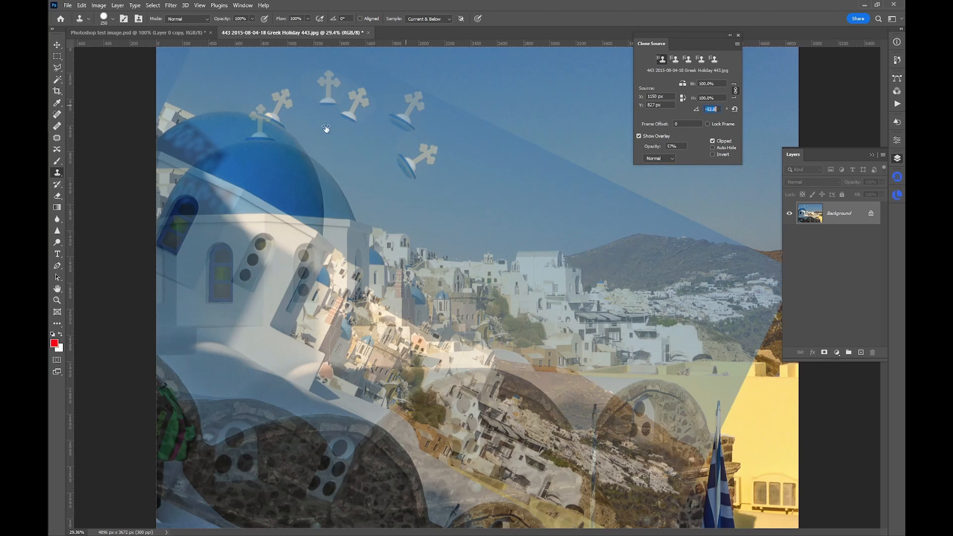
pyautogui.moveTo(326, 128); pyautogui.dragTo(324, 129)
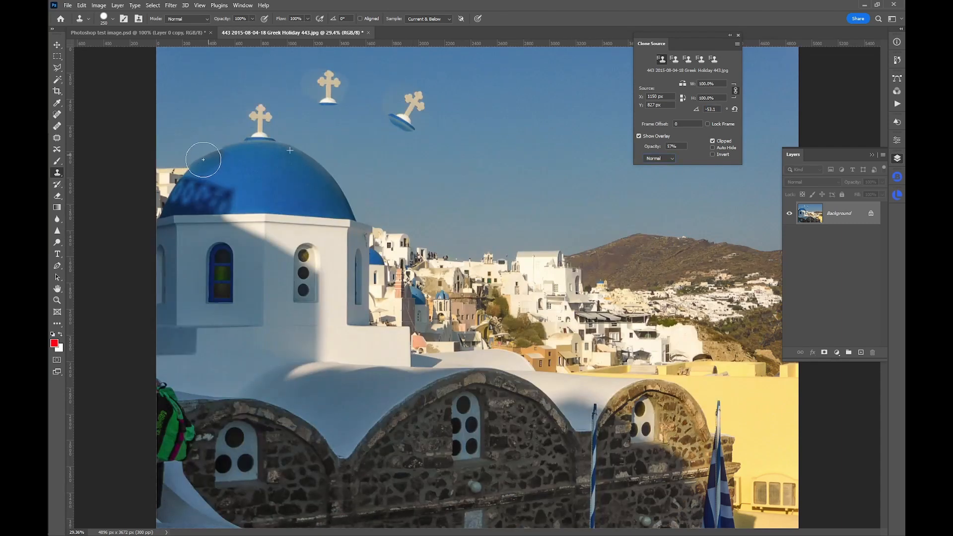
pyautogui.moveTo(186, 178)
pyautogui.mouseDown()
pyautogui.moveTo(173, 201)
pyautogui.moveTo(200, 158)
pyautogui.moveTo(187, 188)
pyautogui.mouseUp()
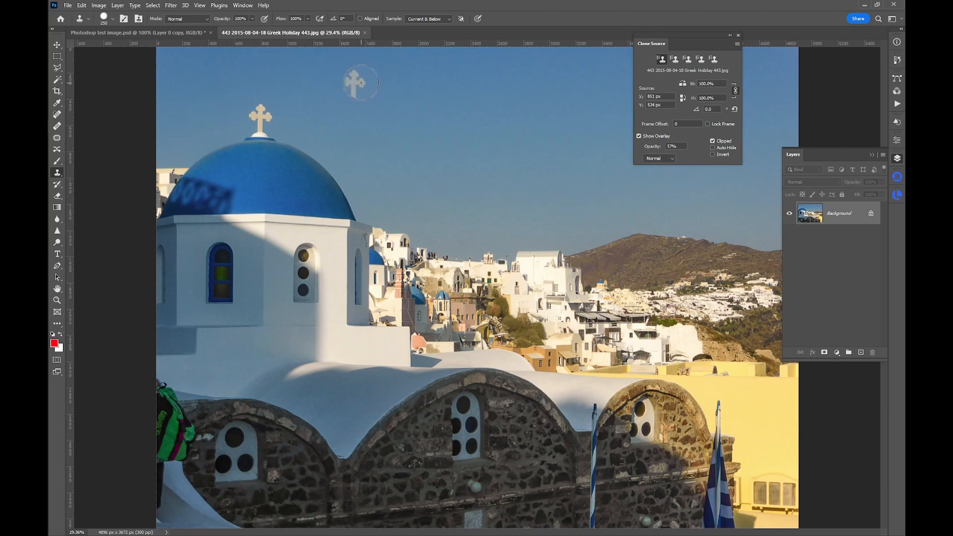
# Clone the cross into the sky at full size, then clone a smaller copy beside it with the source scaled to 61.3%.
pyautogui.moveTo(323, 84); pyautogui.dragTo(318, 85)
pyautogui.click(319, 89)
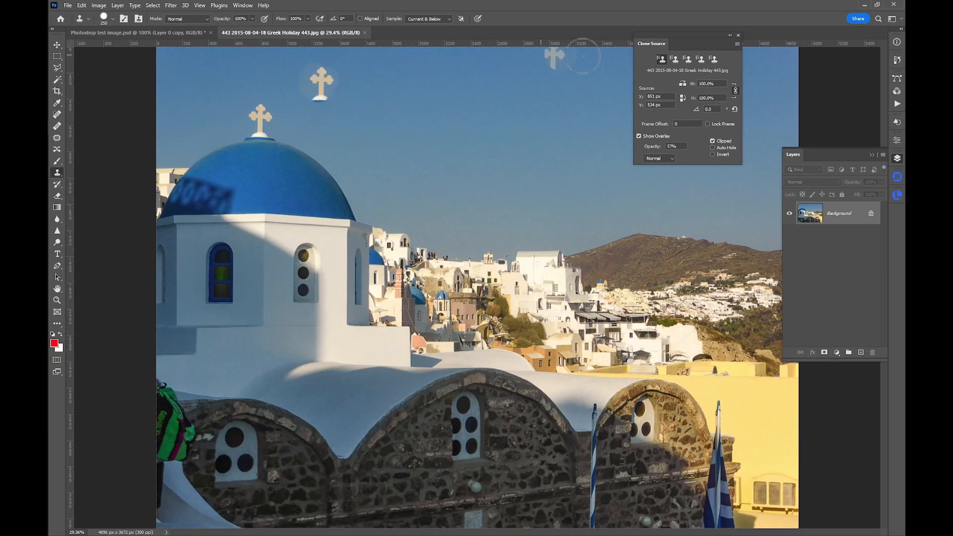
pyautogui.moveTo(695, 85); pyautogui.dragTo(685, 86)
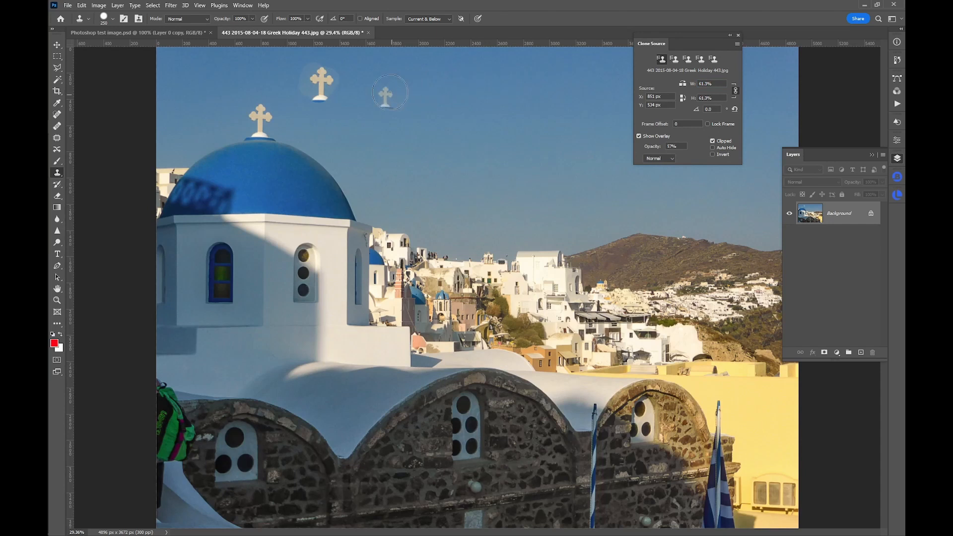
pyautogui.moveTo(377, 83); pyautogui.dragTo(395, 102)
# Scale the clone source to 183.8% and clone an enlarged cross into the sky beside the small copy.
pyautogui.moveTo(694, 99); pyautogui.dragTo(696, 100)
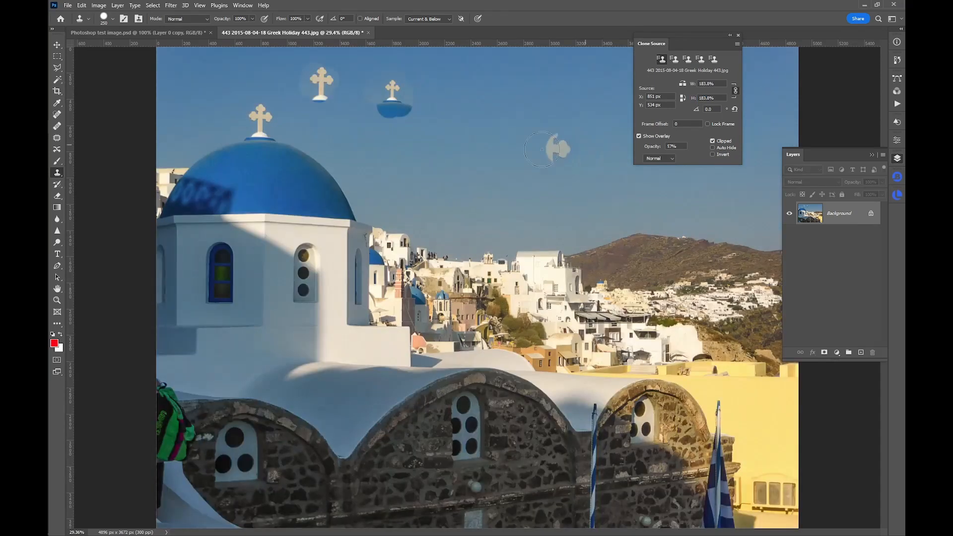
pyautogui.moveTo(491, 112)
pyautogui.mouseDown()
pyautogui.moveTo(462, 98)
pyautogui.moveTo(474, 149)
pyautogui.mouseUp()
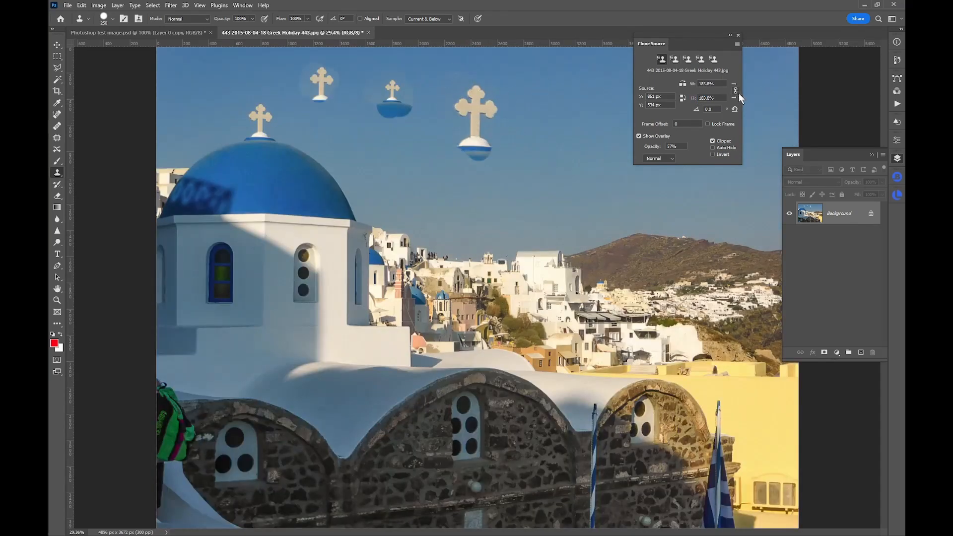
pyautogui.moveTo(694, 85)
pyautogui.mouseDown()
pyautogui.moveTo(599, 167)
pyautogui.moveTo(586, 158)
pyautogui.moveTo(596, 134)
pyautogui.moveTo(602, 186)
pyautogui.moveTo(590, 168)
pyautogui.mouseUp()
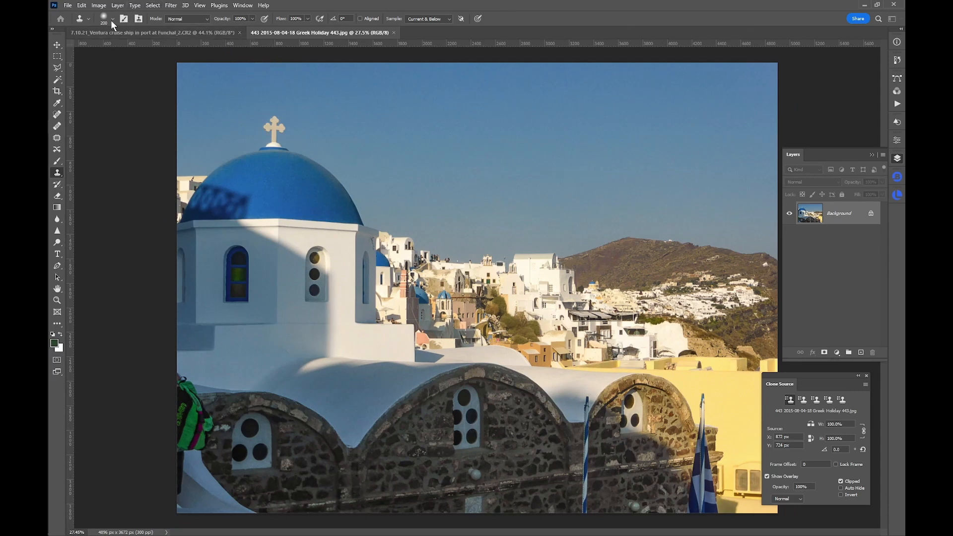
# Check the brush presets and clone the cross into the sky with the 200 px Soft Round brush, undoing the stray first dab.
pyautogui.click(113, 19)
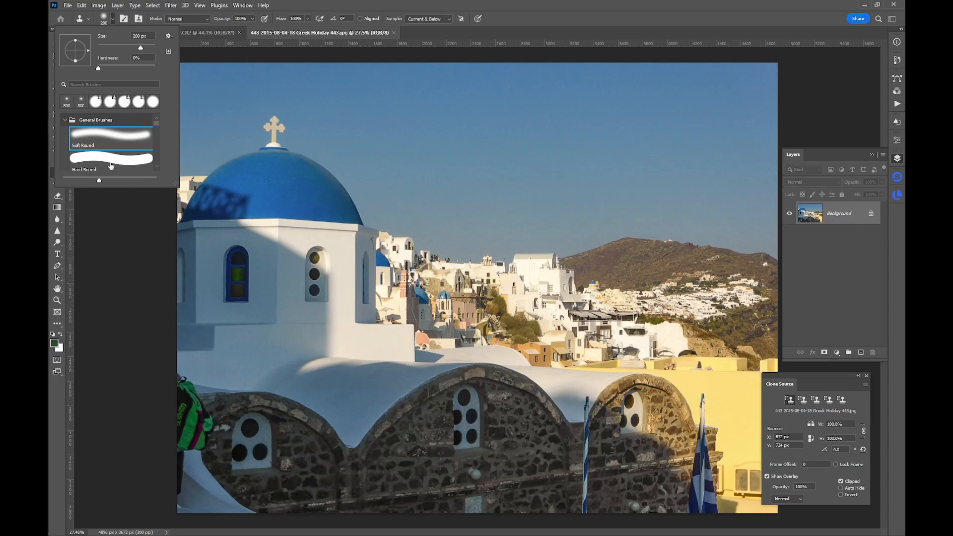
pyautogui.click(113, 21)
pyautogui.click(297, 124)
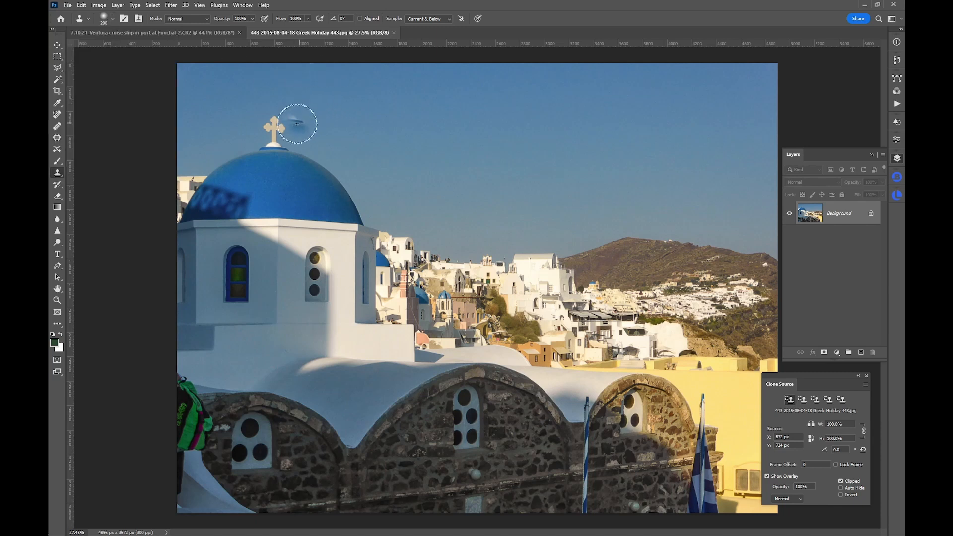
pyautogui.hotkey('ctrl', 'z')
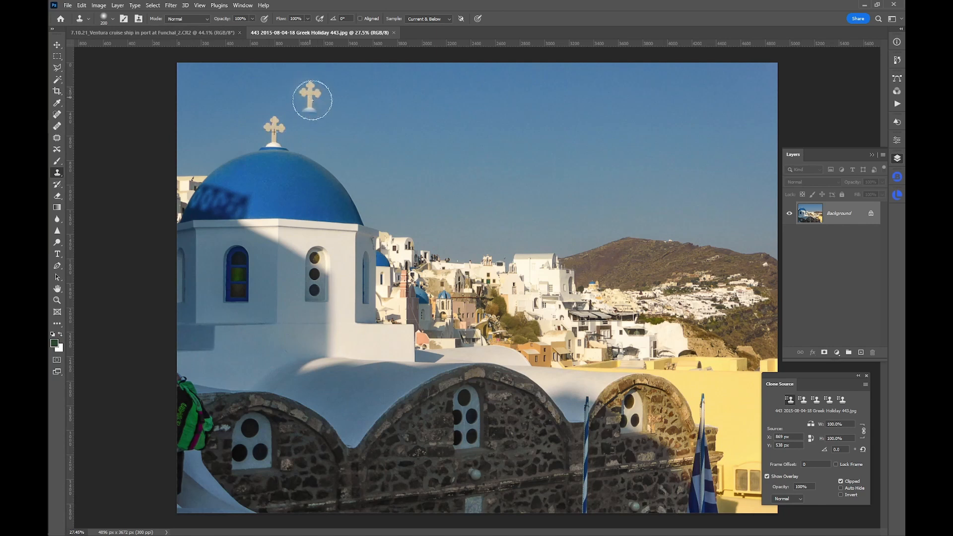
pyautogui.click(311, 100)
# Try cloning in the sky with brush Scattering set to 617%, then turn Scattering off and undo the cloned strokes.
pyautogui.click(113, 21)
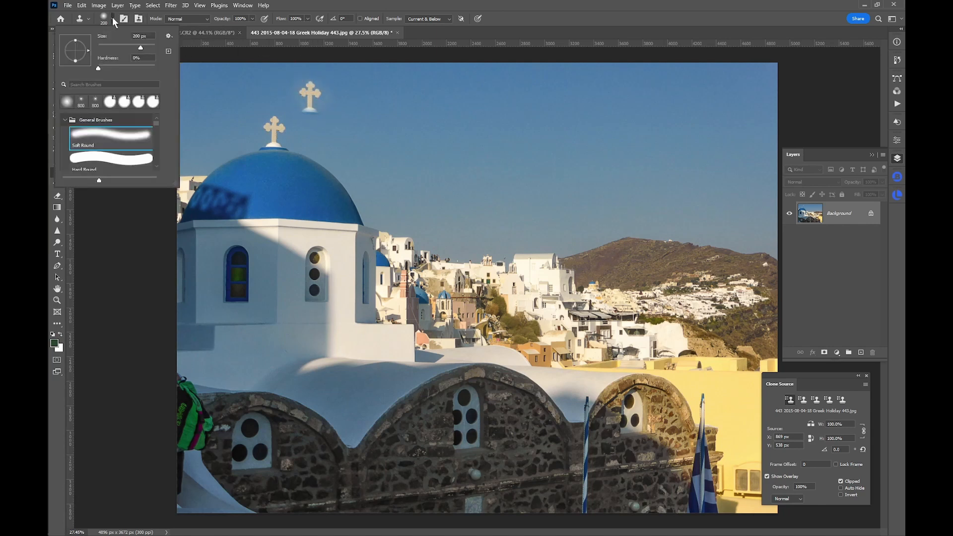
pyautogui.click(124, 20)
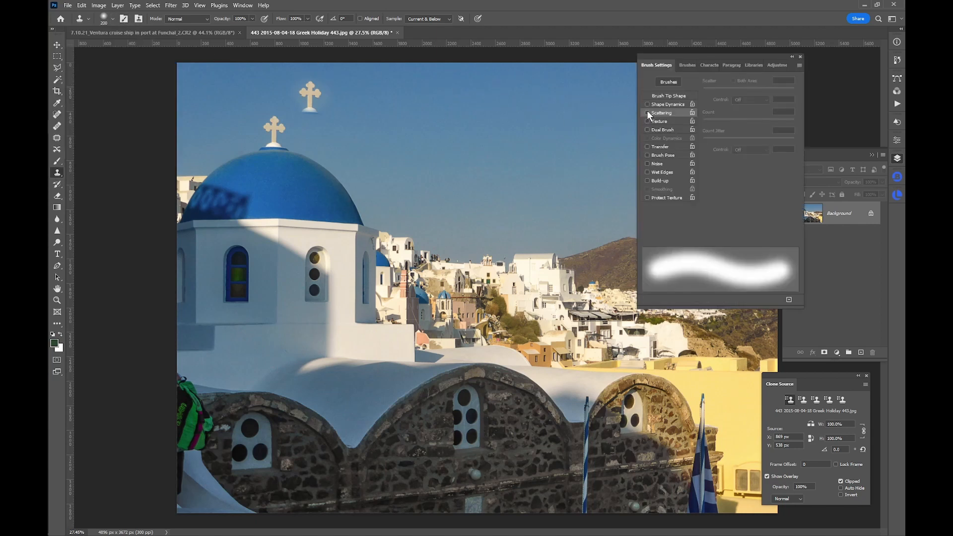
pyautogui.click(647, 112)
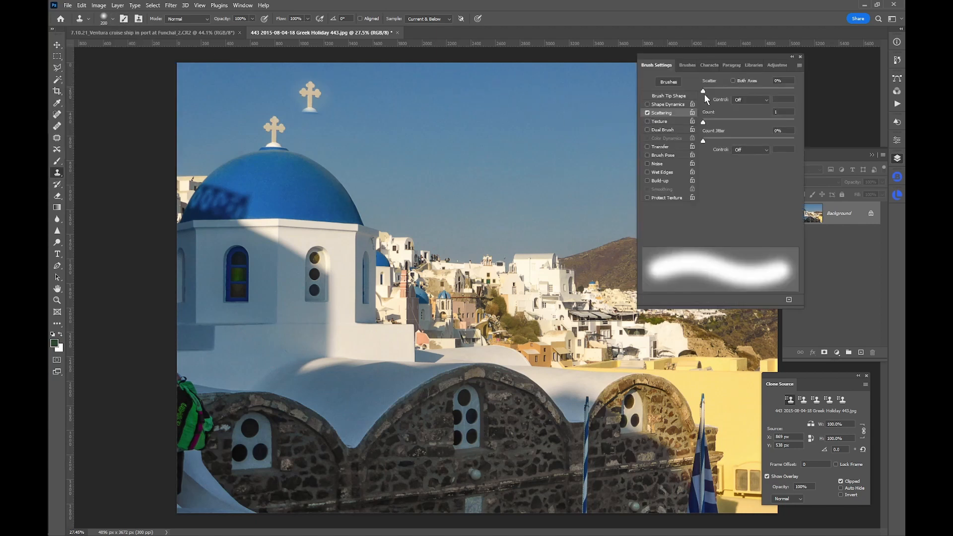
pyautogui.moveTo(703, 89); pyautogui.dragTo(758, 88)
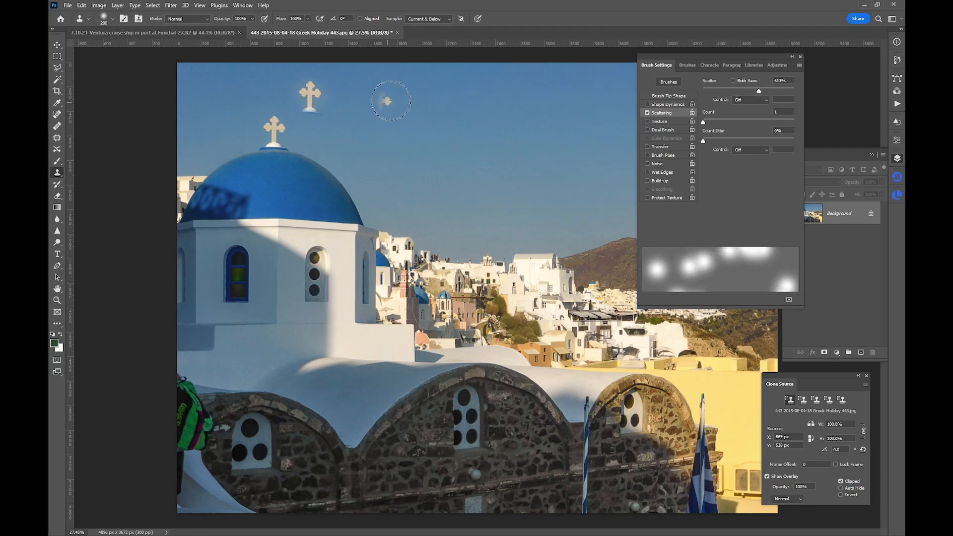
pyautogui.moveTo(388, 101)
pyautogui.mouseDown()
pyautogui.moveTo(367, 124)
pyautogui.moveTo(348, 101)
pyautogui.moveTo(375, 87)
pyautogui.moveTo(365, 84)
pyautogui.moveTo(407, 82)
pyautogui.moveTo(437, 89)
pyautogui.moveTo(430, 101)
pyautogui.moveTo(438, 103)
pyautogui.moveTo(415, 101)
pyautogui.mouseUp()
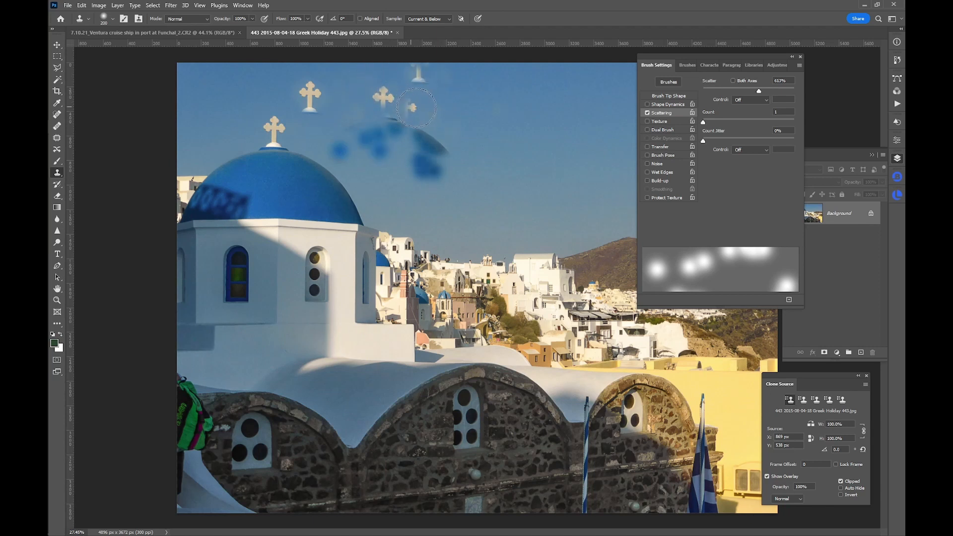
pyautogui.click(647, 112)
pyautogui.hotkey('ctrl', 'z')
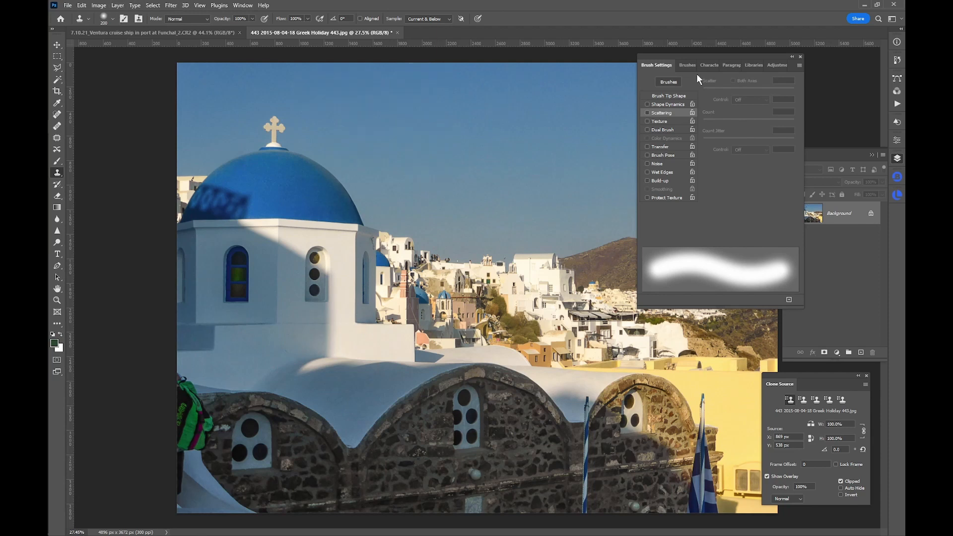
# Choose the Starburst 4 X brush for the Clone Stamp and reduce its size to 200 px.
pyautogui.click(687, 65)
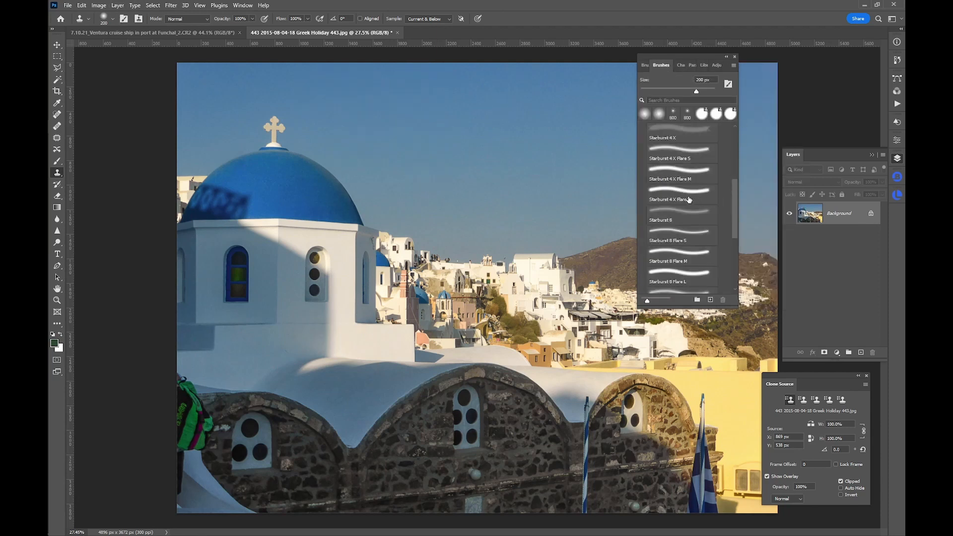
pyautogui.click(678, 130)
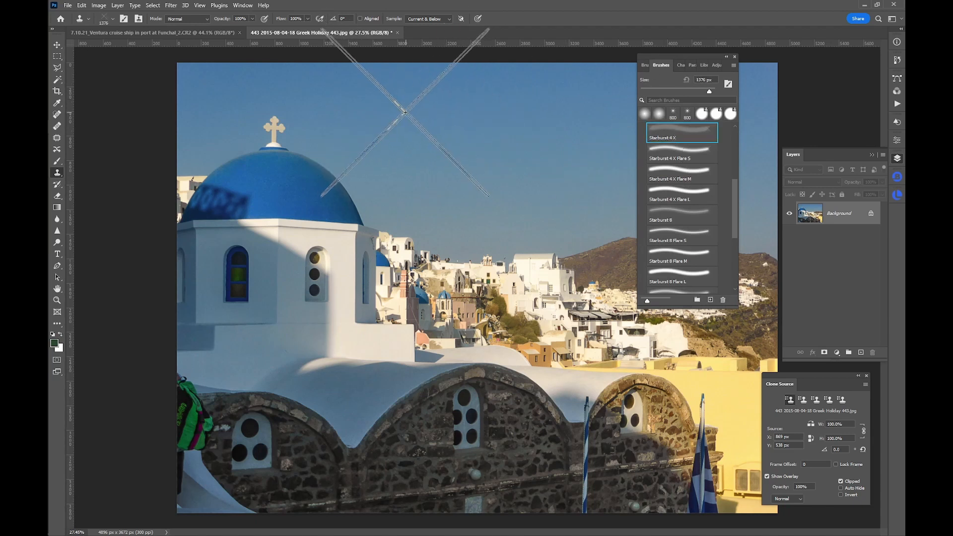
pyautogui.press('[')
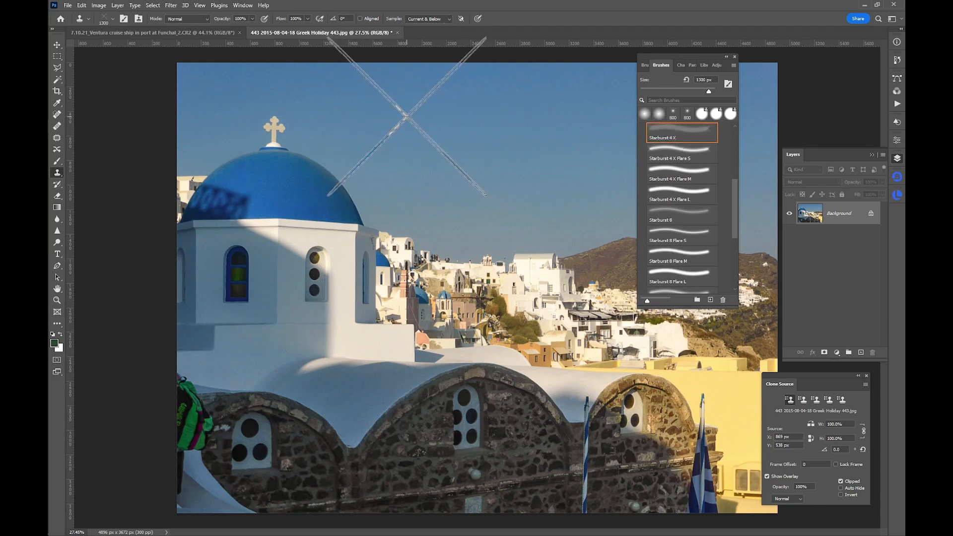
pyautogui.press('[')
pyautogui.press('[')
pyautogui.press('[')
pyautogui.press('[')
pyautogui.press('[')
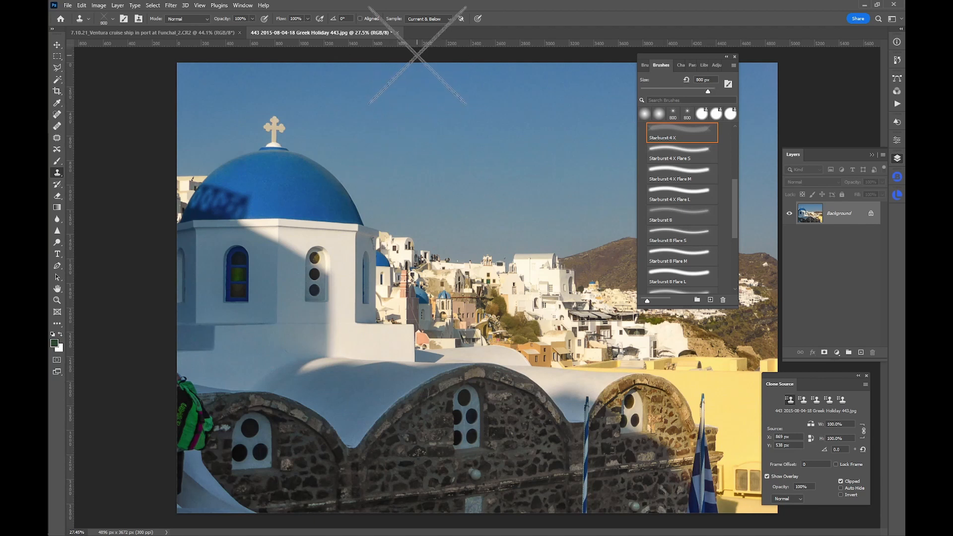
pyautogui.press('[')
pyautogui.press('[')
pyautogui.press('[')
pyautogui.press('[')
pyautogui.press('[')
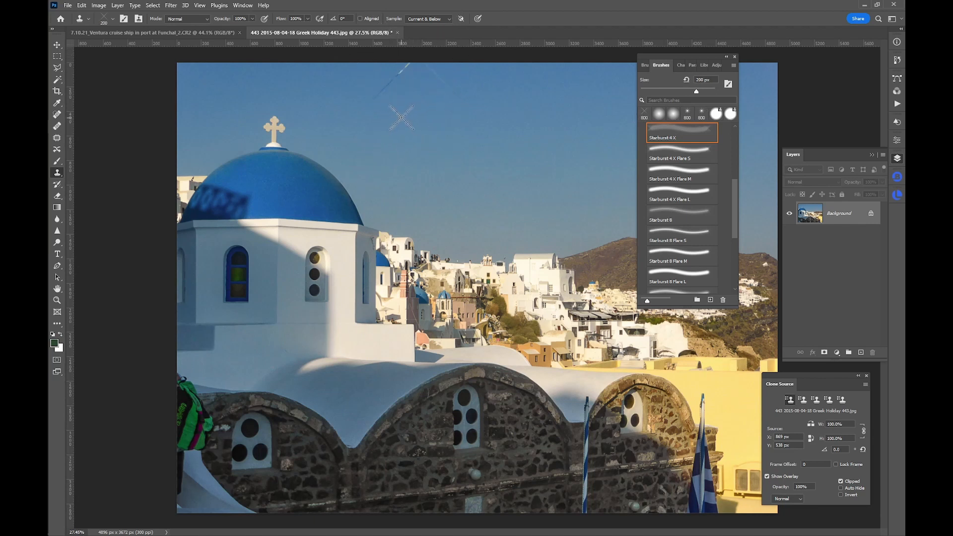
# Clone the cross and the top of the blue dome into the sky with the starburst brush, and review the brush settings.
pyautogui.moveTo(405, 128)
pyautogui.mouseDown()
pyautogui.moveTo(401, 138)
pyautogui.moveTo(395, 116)
pyautogui.mouseUp()
pyautogui.moveTo(426, 148)
pyautogui.mouseDown()
pyautogui.moveTo(368, 156)
pyautogui.moveTo(416, 164)
pyautogui.moveTo(375, 168)
pyautogui.moveTo(387, 148)
pyautogui.moveTo(444, 148)
pyautogui.moveTo(406, 115)
pyautogui.moveTo(427, 132)
pyautogui.moveTo(414, 157)
pyautogui.moveTo(424, 173)
pyautogui.moveTo(416, 167)
pyautogui.moveTo(426, 111)
pyautogui.mouseUp()
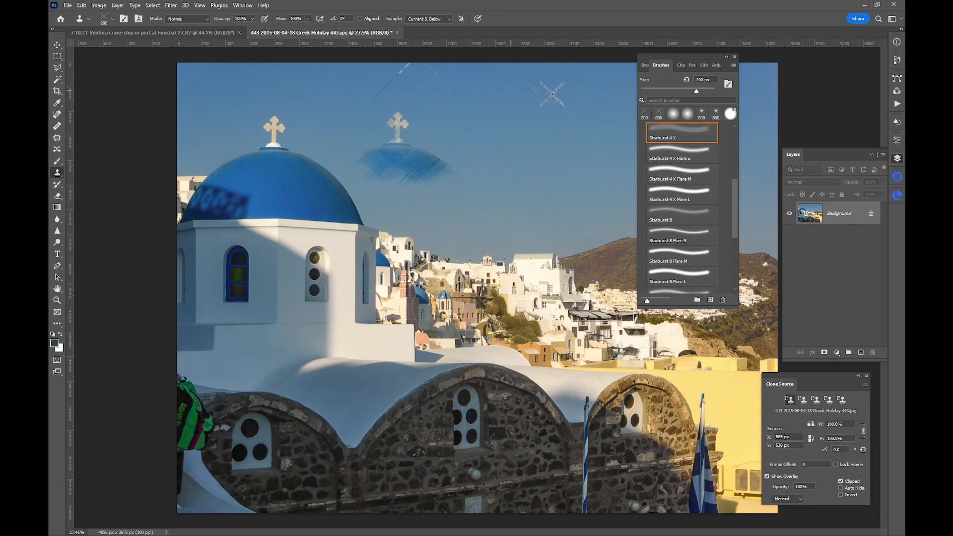
pyautogui.click(645, 63)
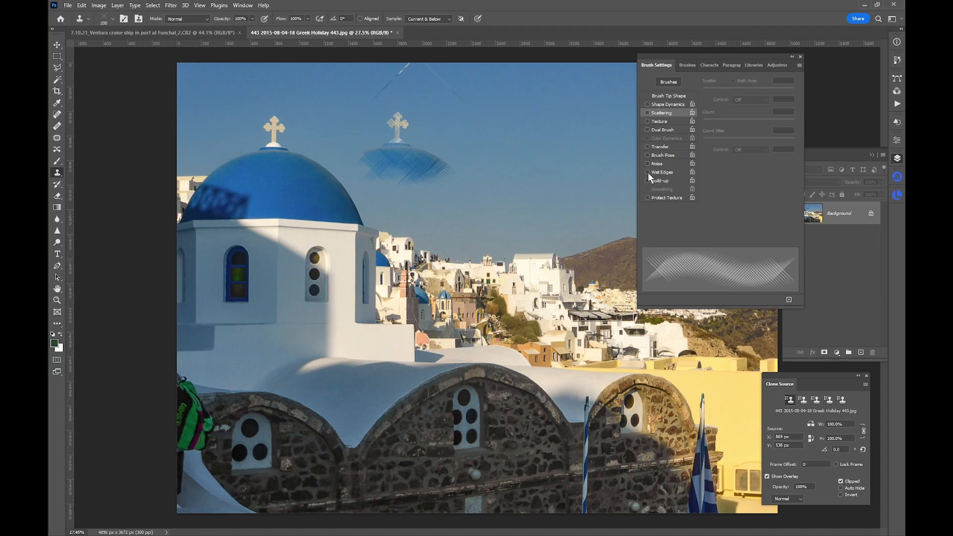
pyautogui.click(687, 64)
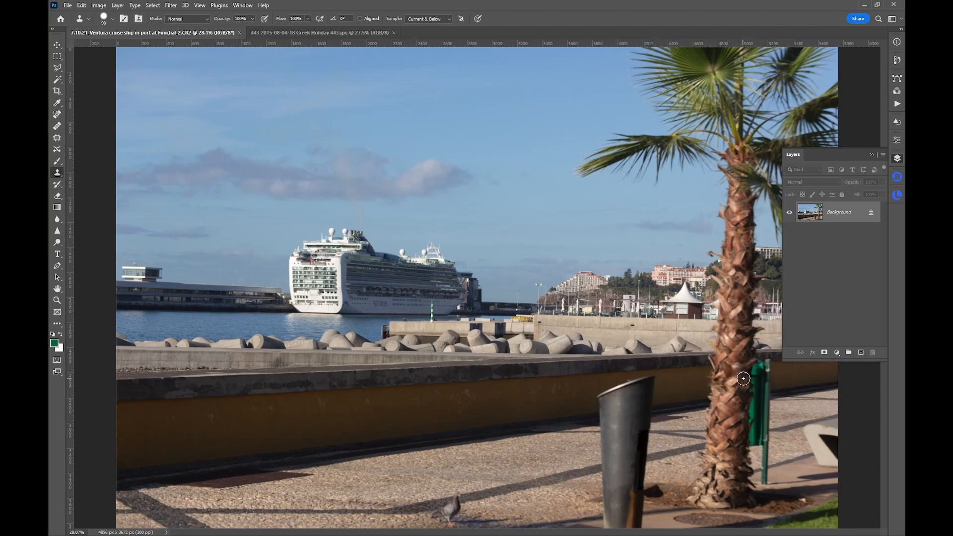
# Try a test clone around the palm trunk and the green bin in the cruise ship photo, and undo it.
pyautogui.hotkey('ctrl', 'space')
pyautogui.moveTo(739, 394)
pyautogui.mouseDown()
pyautogui.moveTo(788, 436)
pyautogui.moveTo(561, 277)
pyautogui.moveTo(521, 187)
pyautogui.moveTo(541, 217)
pyautogui.moveTo(536, 202)
pyautogui.mouseUp()
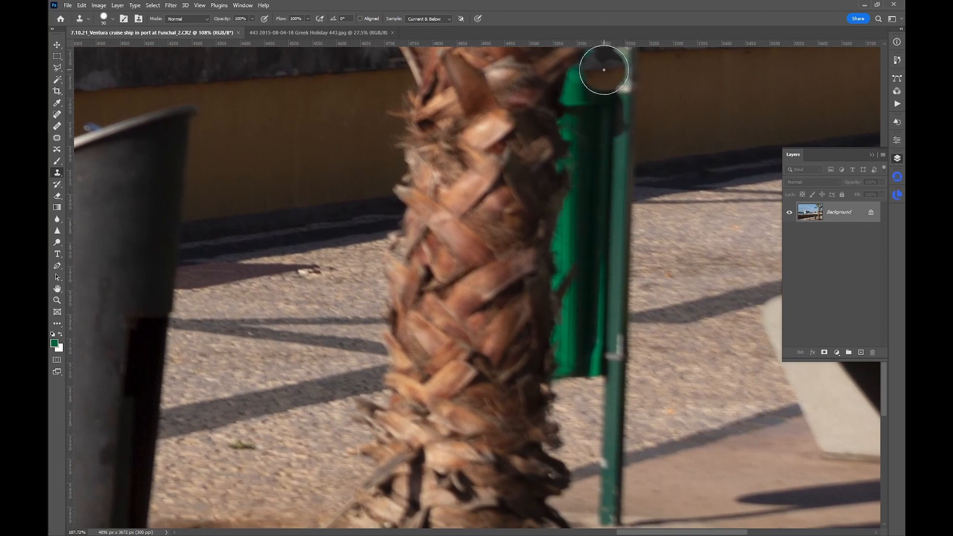
pyautogui.moveTo(603, 69)
pyautogui.mouseDown()
pyautogui.moveTo(582, 77)
pyautogui.moveTo(589, 88)
pyautogui.moveTo(575, 123)
pyautogui.moveTo(601, 164)
pyautogui.moveTo(587, 158)
pyautogui.moveTo(581, 168)
pyautogui.moveTo(599, 175)
pyautogui.moveTo(580, 211)
pyautogui.moveTo(585, 232)
pyautogui.mouseUp()
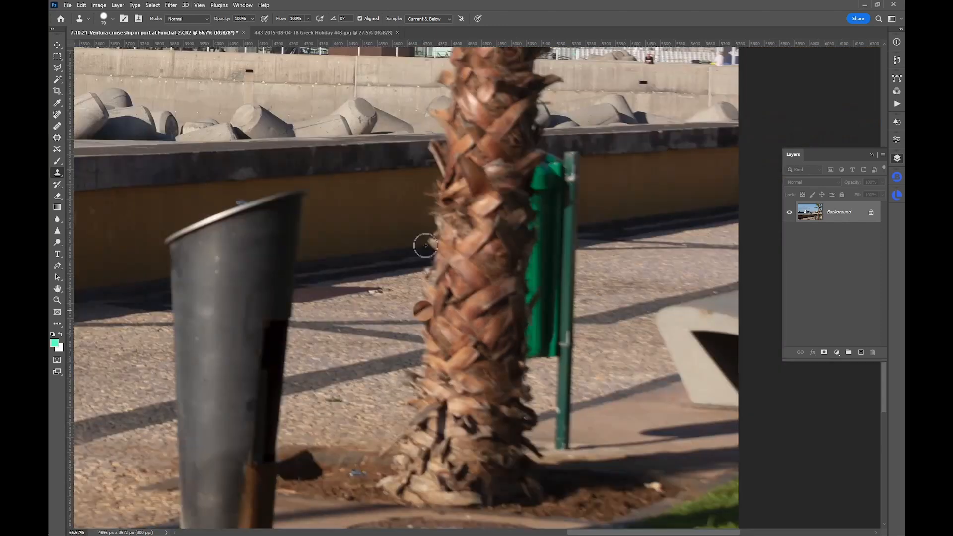
pyautogui.hotkey('ctrl', 'z')
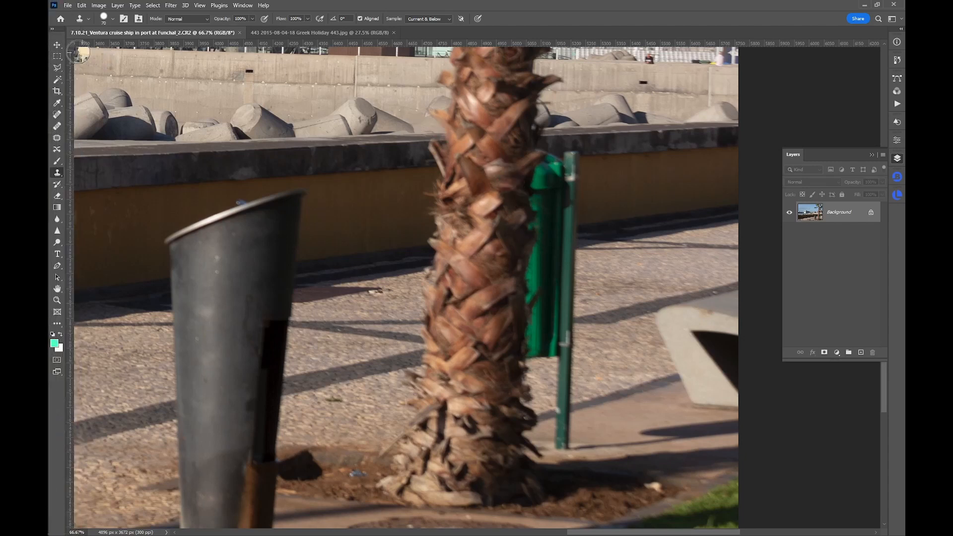
# Copy a rectangular area around the green bin and part of the palm trunk to a new layer and hide the Background.
pyautogui.click(58, 60)
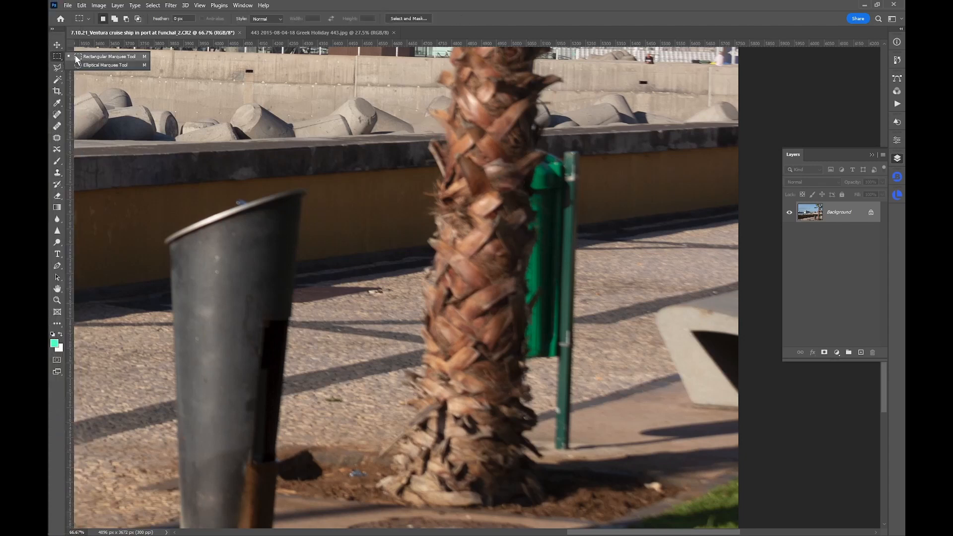
pyautogui.click(78, 56)
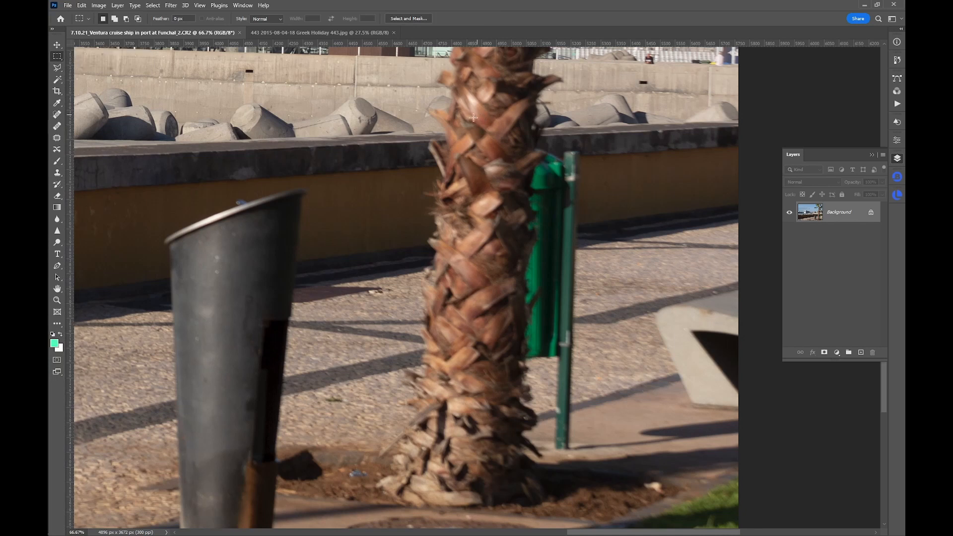
pyautogui.moveTo(462, 114); pyautogui.dragTo(640, 486)
pyautogui.hotkey('ctrl', 'j')
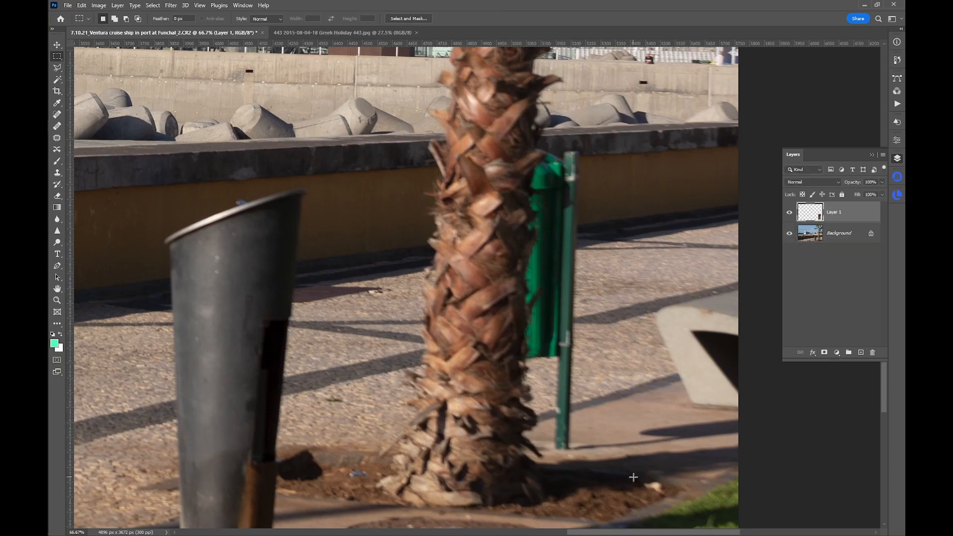
pyautogui.click(789, 233)
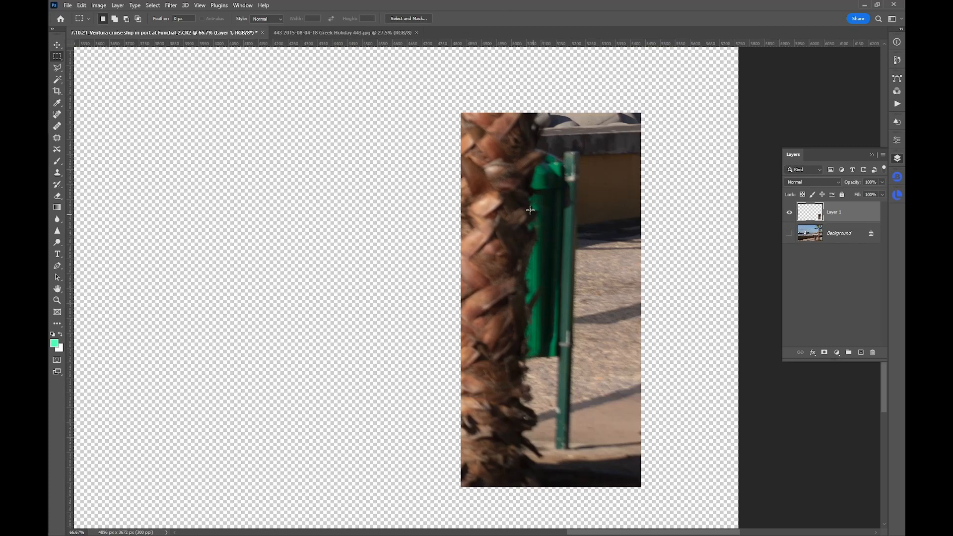
# Brighten the copied bin layer with a Curves adjustment, raising input 82 to output 187.
pyautogui.click(99, 5)
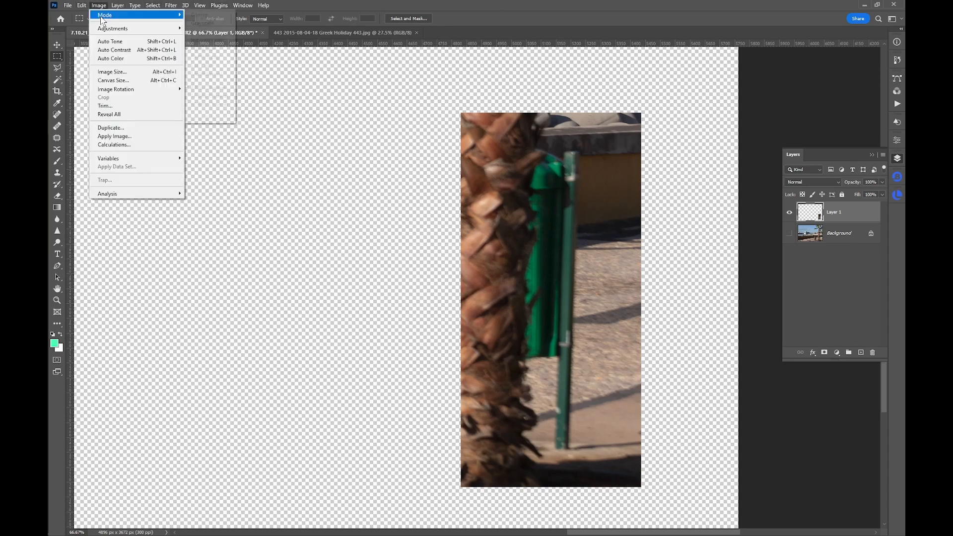
pyautogui.moveTo(110, 31)
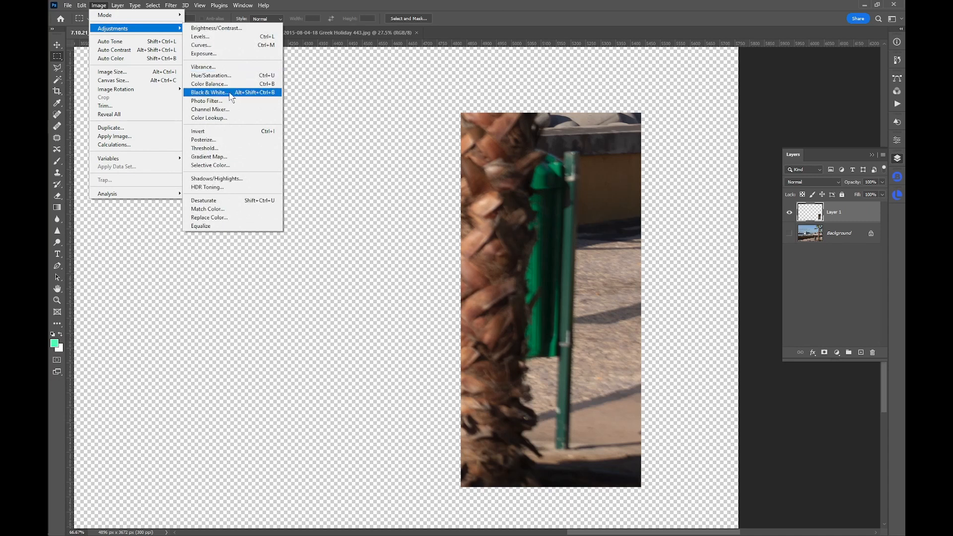
pyautogui.click(211, 45)
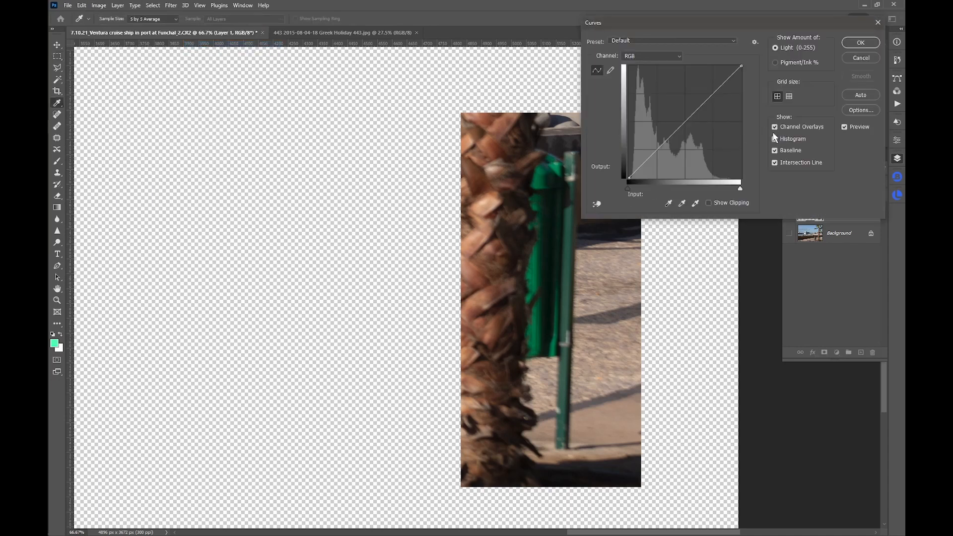
pyautogui.moveTo(686, 120); pyautogui.dragTo(665, 96)
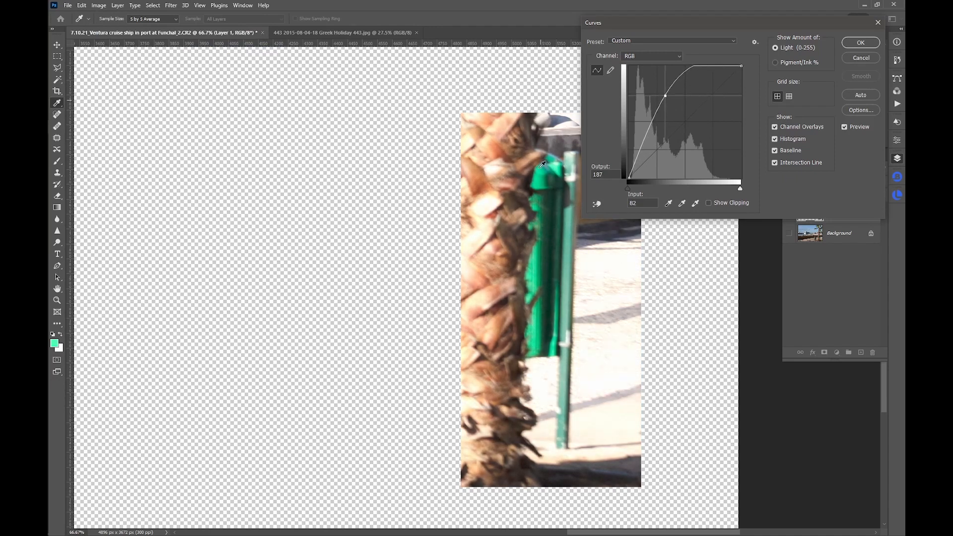
pyautogui.click(850, 43)
pyautogui.press('m')
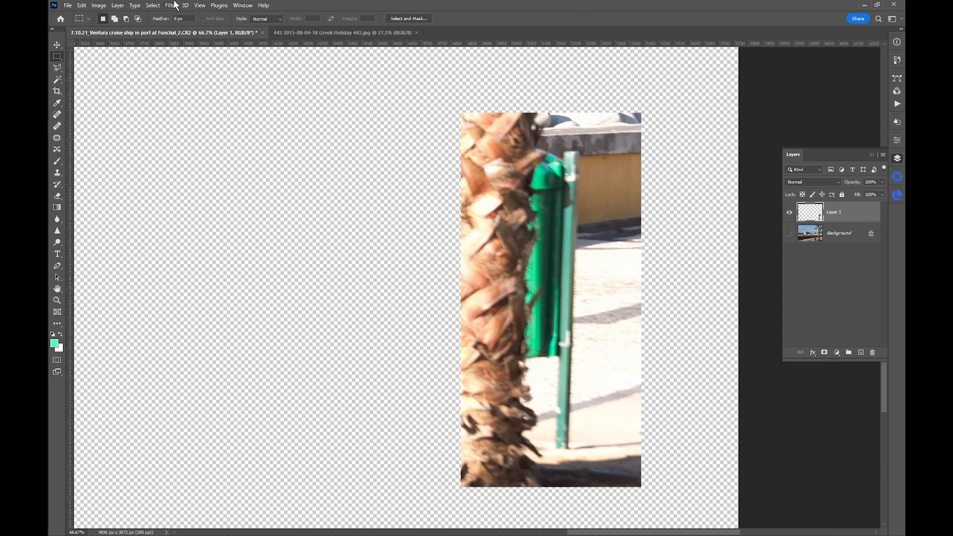
# Select the green of the bin and its post with Color Range, sampling the bin and adjusting the Fuzziness.
pyautogui.click(154, 5)
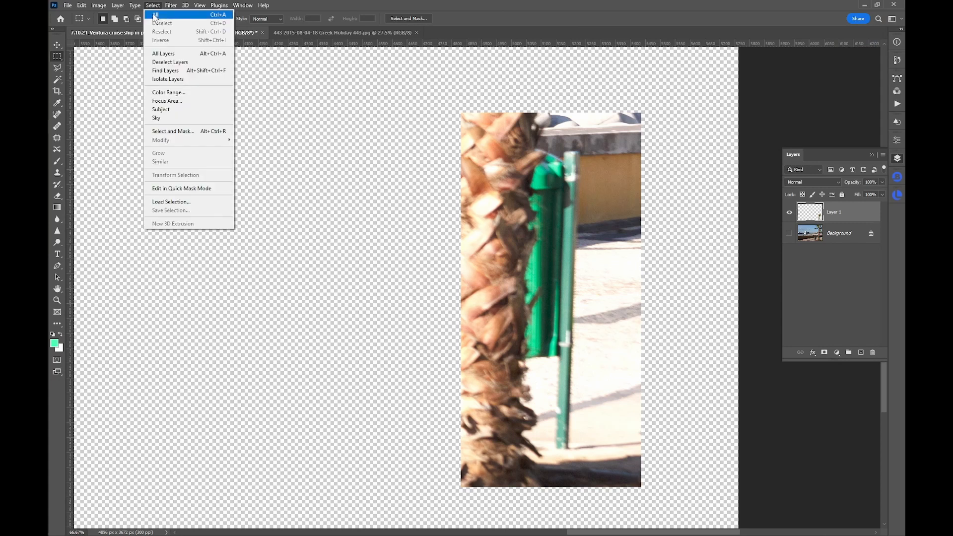
pyautogui.click(164, 96)
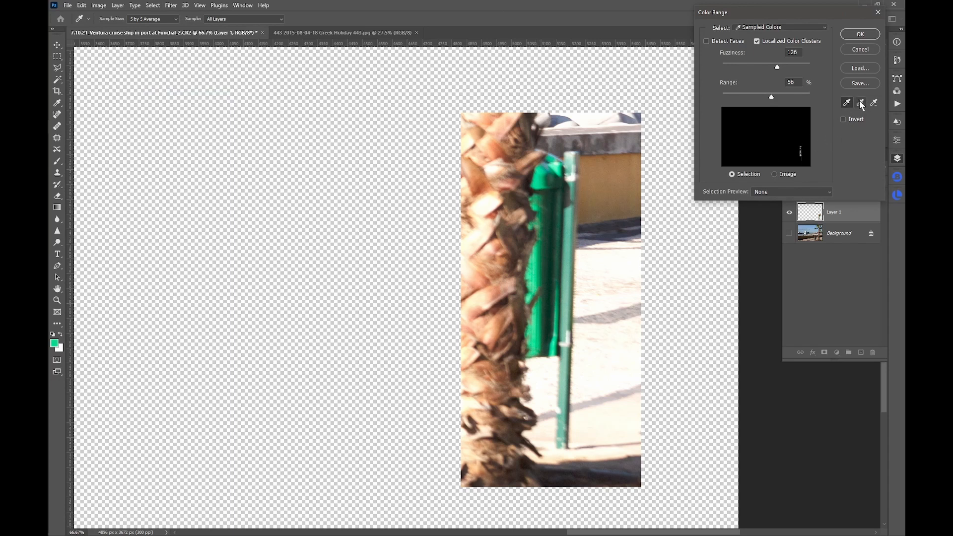
pyautogui.click(536, 197)
pyautogui.moveTo(785, 67); pyautogui.dragTo(781, 67)
pyautogui.click(862, 33)
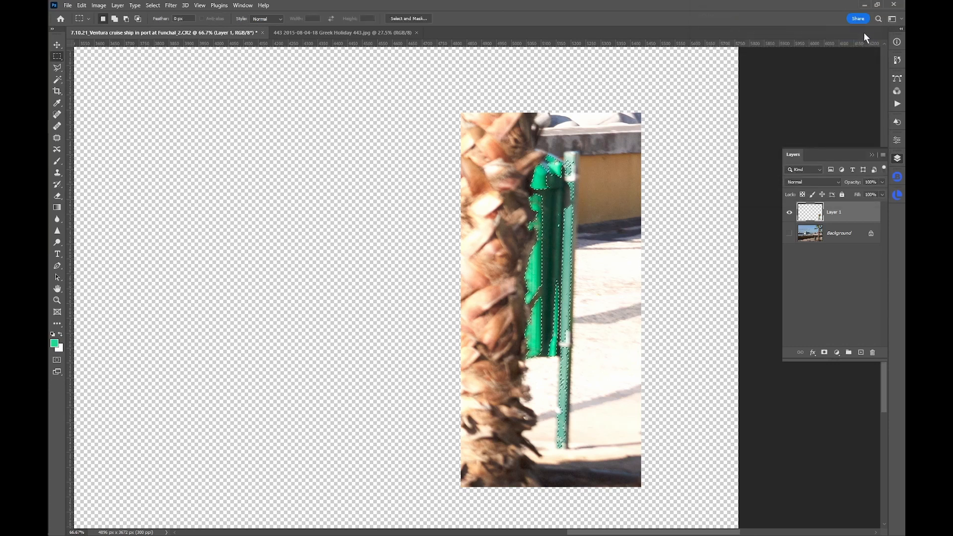
# Hide the brightened layer, show the Background, and check the bin selection in Quick Mask mode.
pyautogui.click(789, 213)
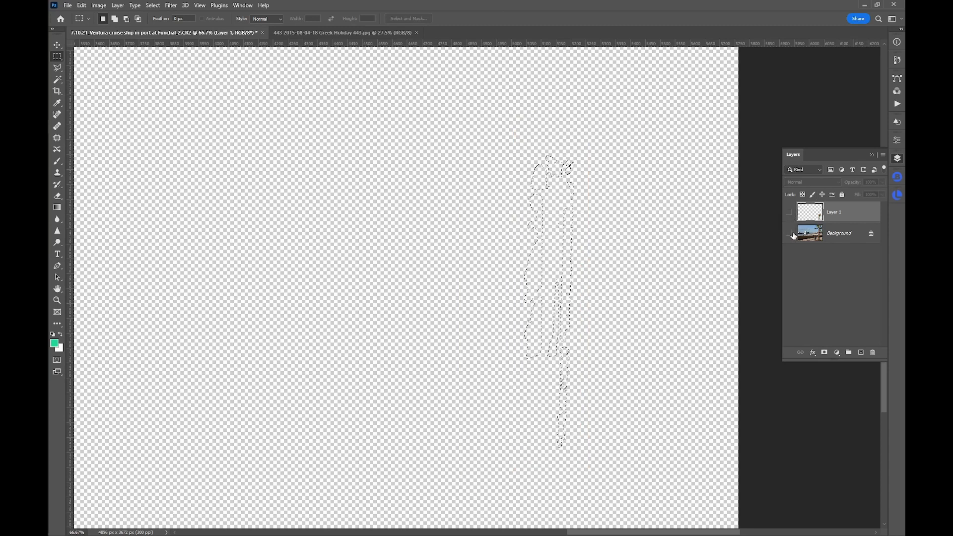
pyautogui.click(789, 233)
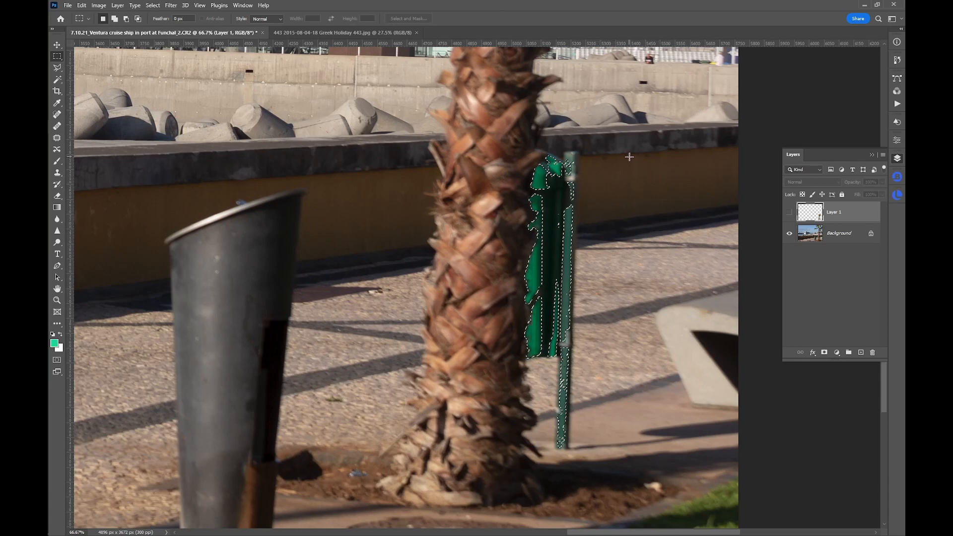
pyautogui.press('q')
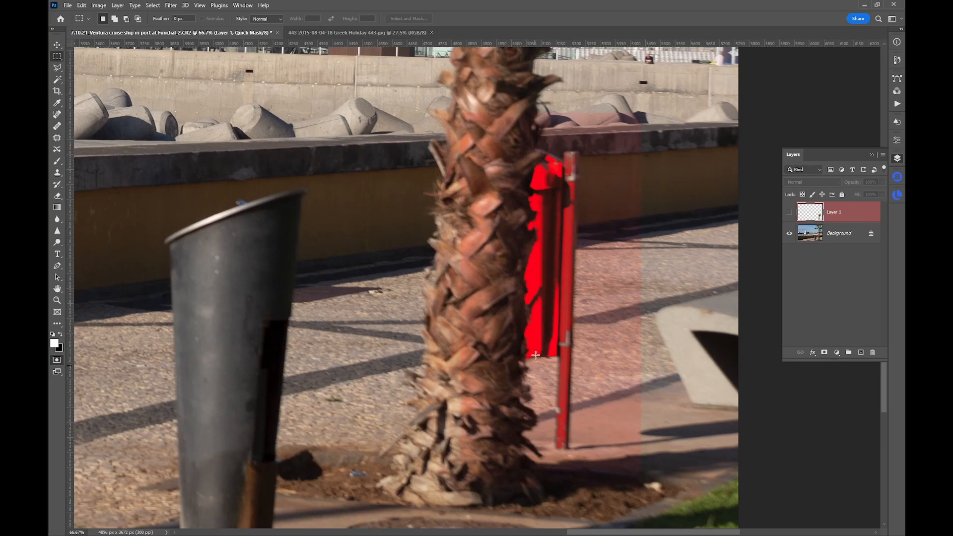
pyautogui.press('q')
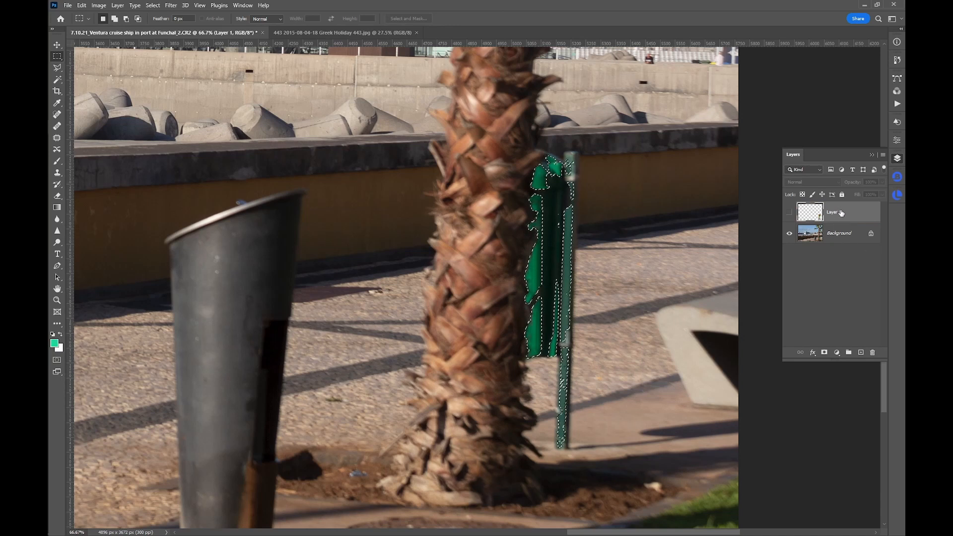
# Replace the brightened layer with a new empty layer to hold the Clone Stamp strokes.
pyautogui.moveTo(846, 213); pyautogui.dragTo(872, 352)
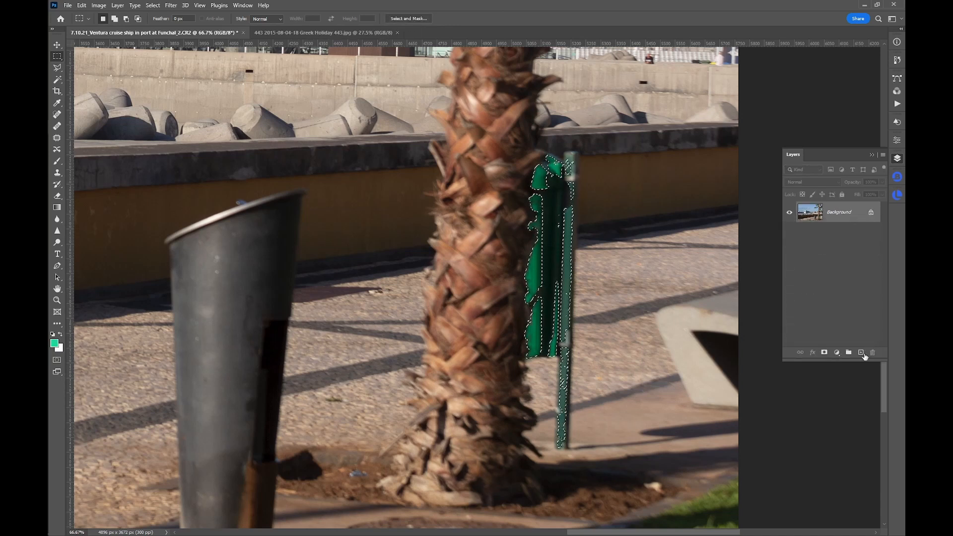
pyautogui.click(862, 353)
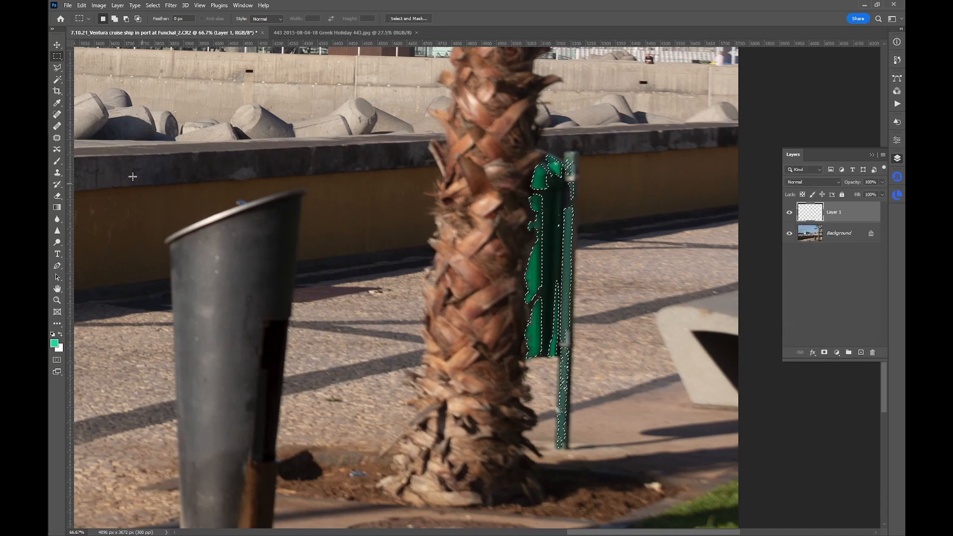
pyautogui.click(57, 173)
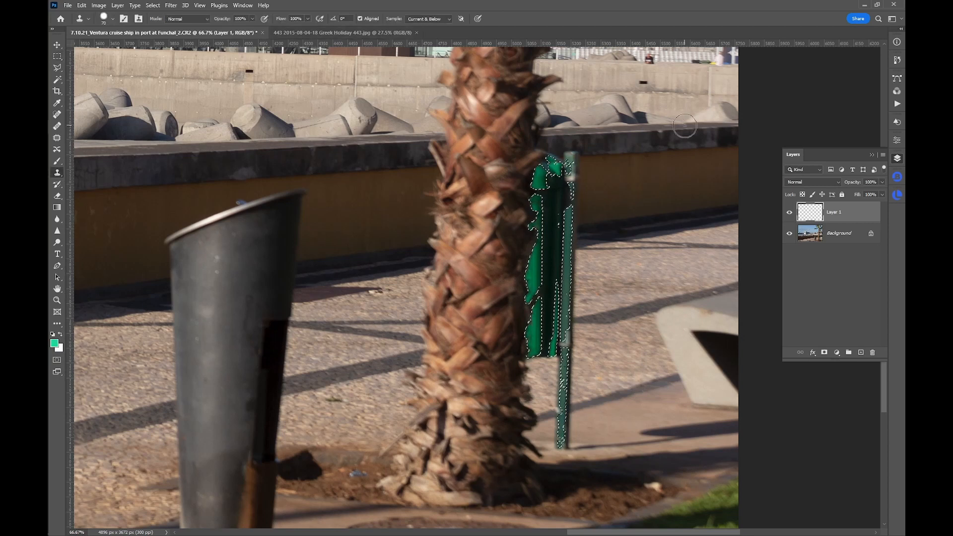
# Clone nearby wall and paving over the selected parts of the green bin and post, and deselect.
pyautogui.press('alt')
pyautogui.keyDown('alt'); pyautogui.click(673, 149); pyautogui.keyUp('alt')
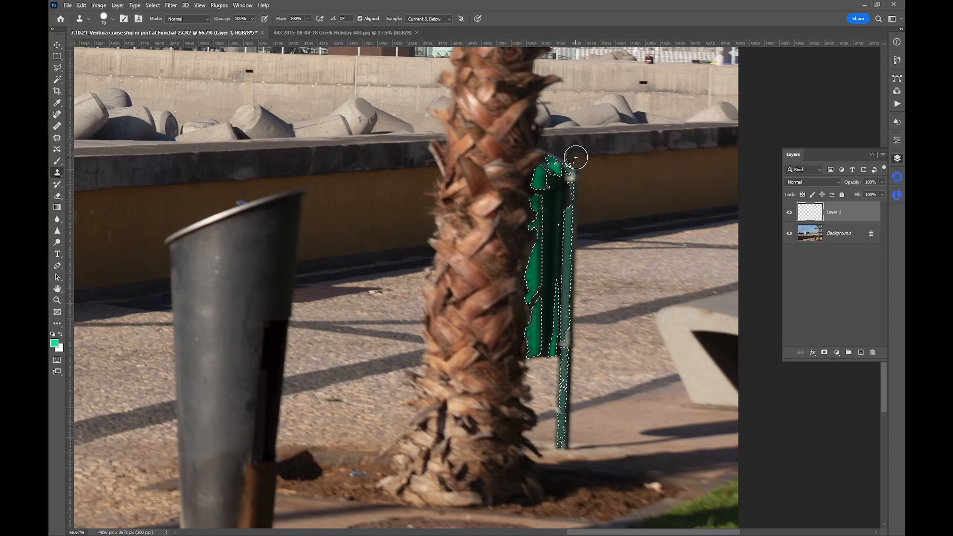
pyautogui.moveTo(574, 154)
pyautogui.mouseDown()
pyautogui.moveTo(543, 171)
pyautogui.moveTo(536, 217)
pyautogui.moveTo(545, 238)
pyautogui.mouseUp()
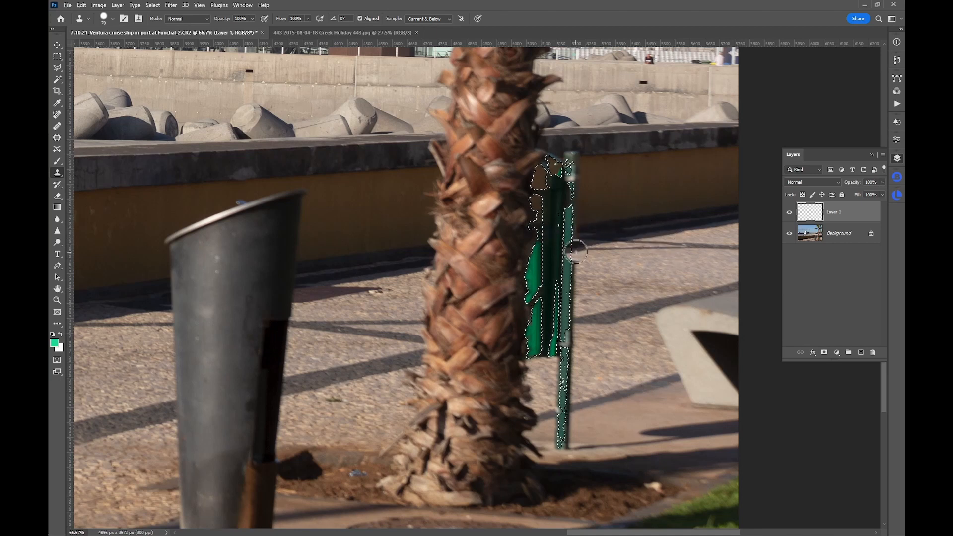
pyautogui.moveTo(575, 249)
pyautogui.mouseDown()
pyautogui.moveTo(543, 255)
pyautogui.moveTo(542, 242)
pyautogui.mouseUp()
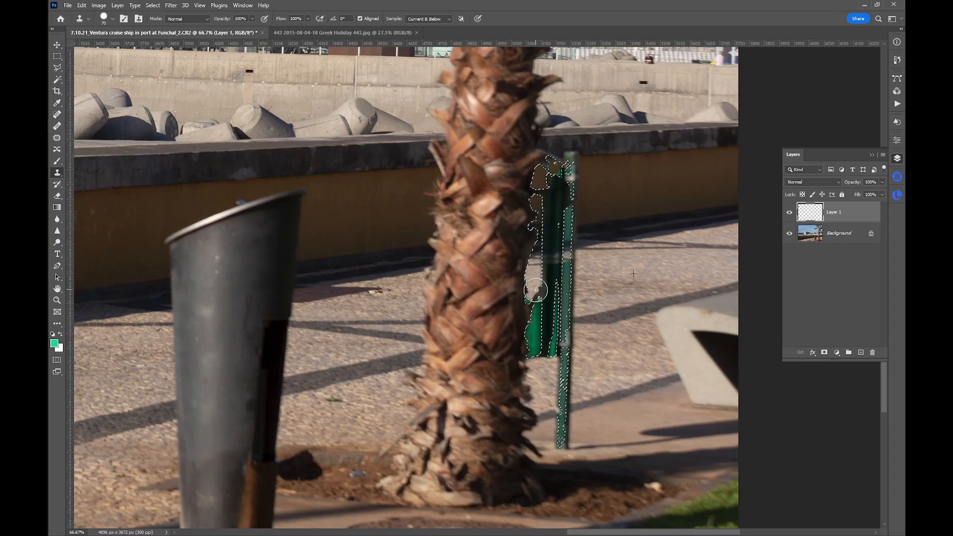
pyautogui.moveTo(535, 289); pyautogui.dragTo(534, 286)
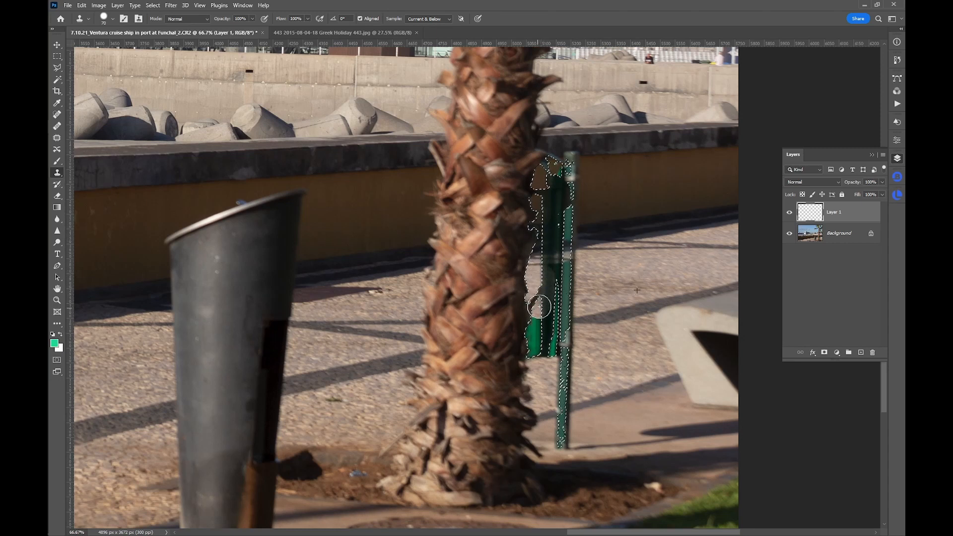
pyautogui.keyDown('alt'); pyautogui.click(630, 304); pyautogui.keyUp('alt')
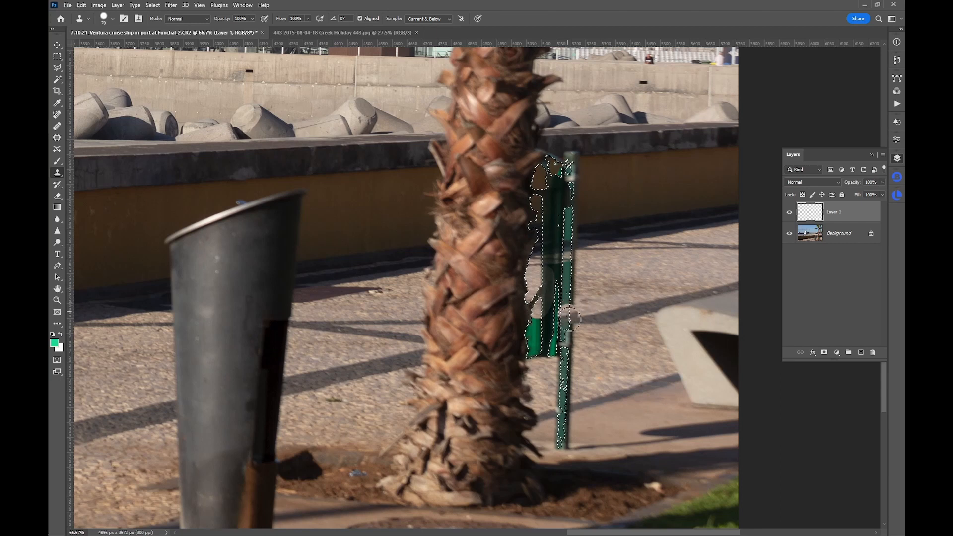
pyautogui.moveTo(567, 319)
pyautogui.mouseDown()
pyautogui.moveTo(535, 329)
pyautogui.moveTo(536, 320)
pyautogui.moveTo(539, 361)
pyautogui.mouseUp()
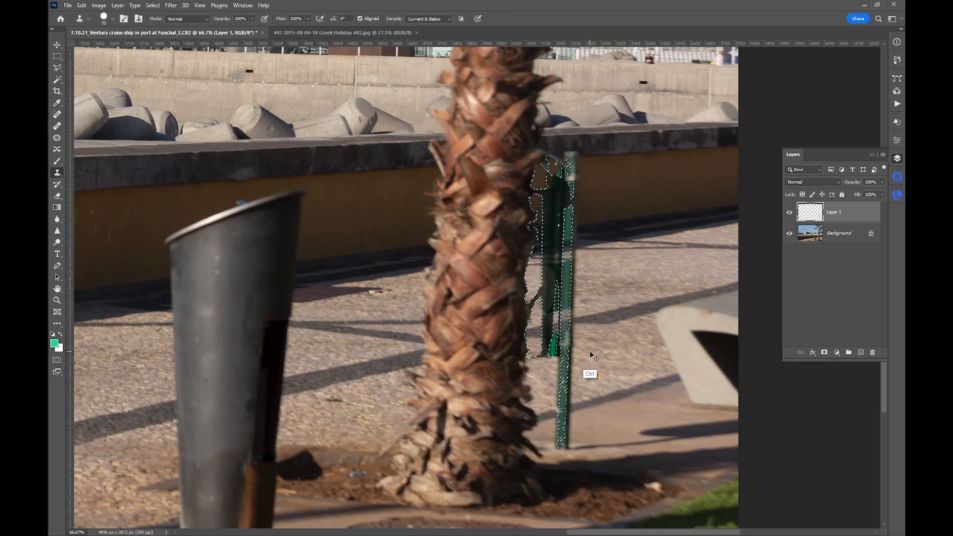
pyautogui.hotkey('ctrl', 'd')
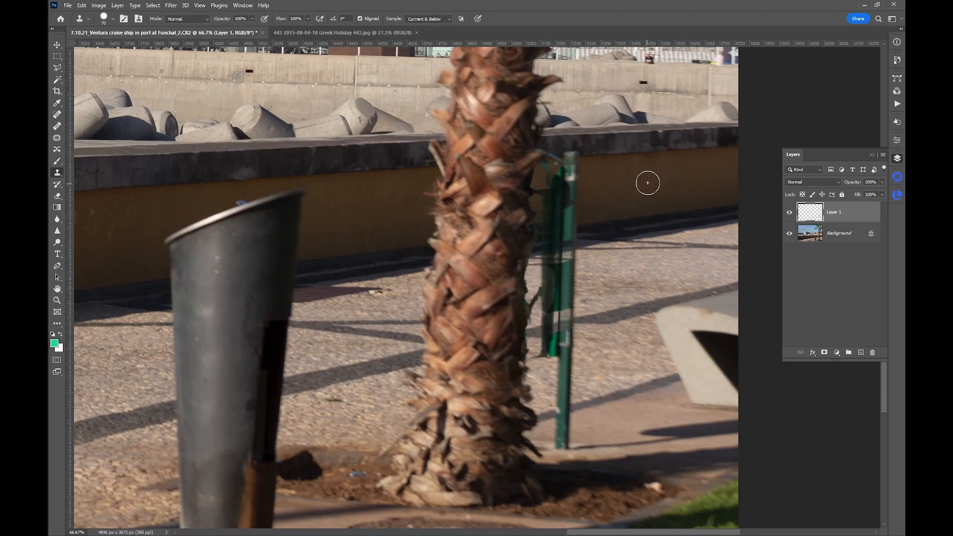
# Clone wall and paving over more of the remaining bin and post without a selection, and fit the photo to the window.
pyautogui.keyDown('alt'); pyautogui.click(645, 153); pyautogui.keyUp('alt')
pyautogui.moveTo(582, 155)
pyautogui.mouseDown()
pyautogui.moveTo(553, 168)
pyautogui.moveTo(563, 179)
pyautogui.moveTo(551, 185)
pyautogui.moveTo(566, 194)
pyautogui.moveTo(551, 203)
pyautogui.moveTo(581, 204)
pyautogui.moveTo(582, 191)
pyautogui.mouseUp()
pyautogui.keyDown('alt'); pyautogui.click(627, 272); pyautogui.keyUp('alt')
pyautogui.moveTo(564, 286)
pyautogui.mouseDown()
pyautogui.moveTo(545, 322)
pyautogui.moveTo(556, 324)
pyautogui.moveTo(550, 353)
pyautogui.mouseUp()
pyautogui.keyDown('alt'); pyautogui.click(616, 310); pyautogui.keyUp('alt')
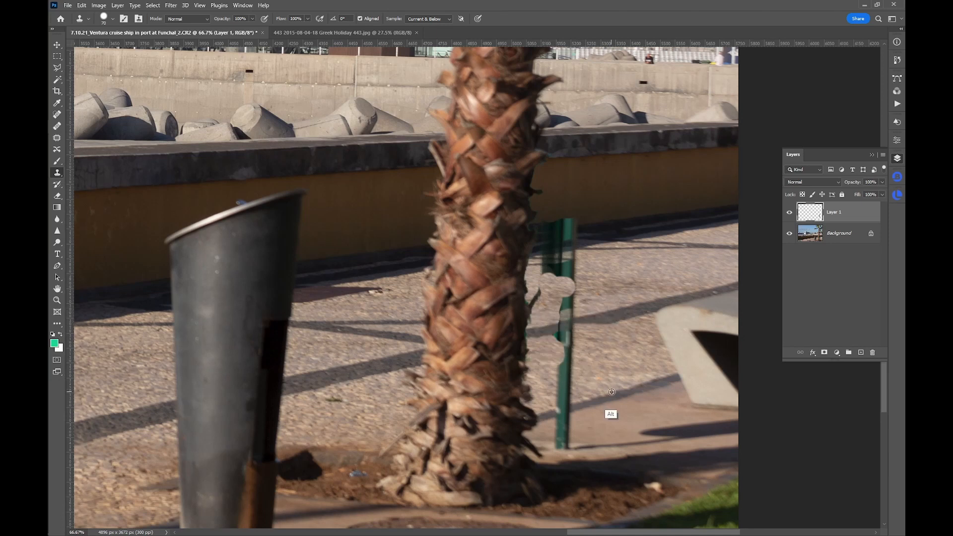
pyautogui.keyDown('alt'); pyautogui.click(611, 392); pyautogui.keyUp('alt')
pyautogui.moveTo(568, 404)
pyautogui.mouseDown()
pyautogui.moveTo(556, 402)
pyautogui.moveTo(564, 411)
pyautogui.moveTo(557, 420)
pyautogui.moveTo(570, 417)
pyautogui.mouseUp()
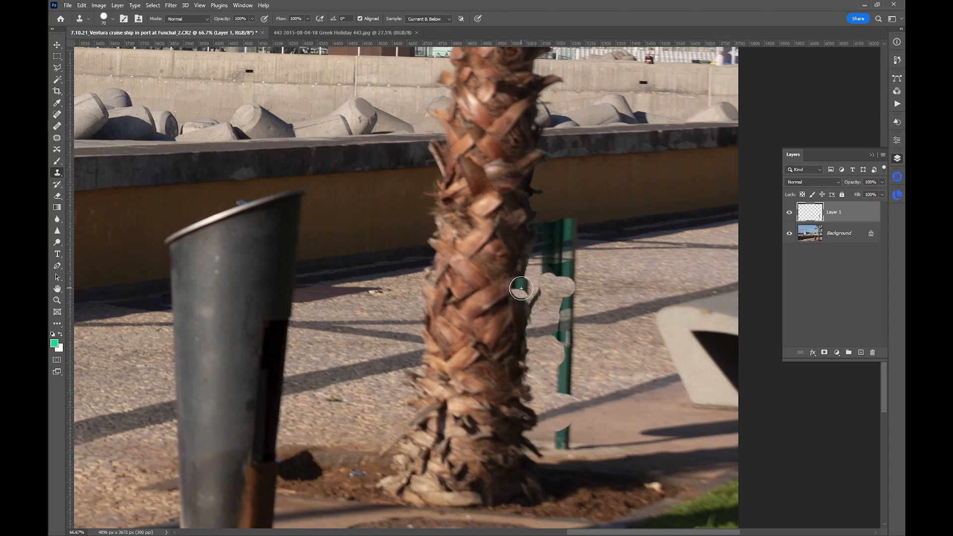
pyautogui.hotkey('ctrl', '0')
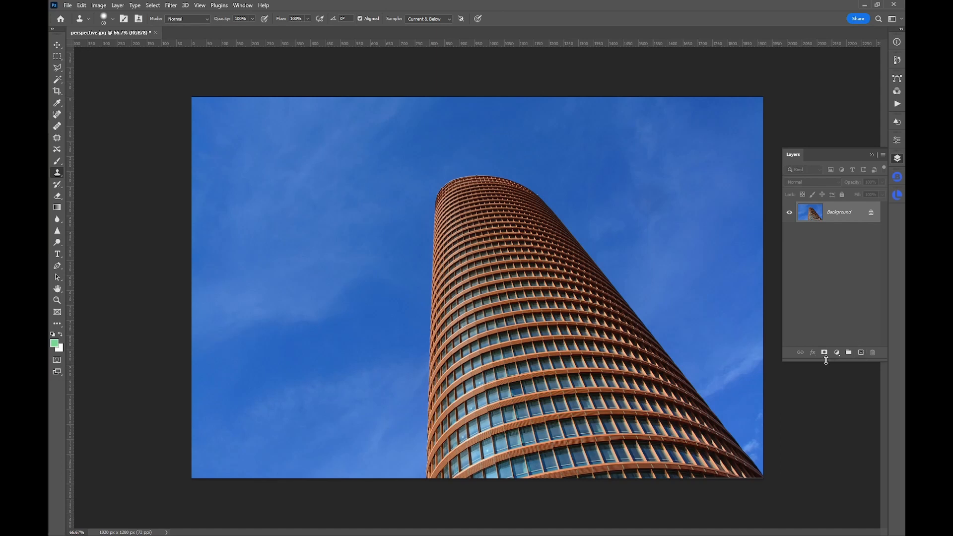
# Duplicate the tower photo's Background twice in perspective.jpg, hide the upper copy, and make Layer 1 active.
pyautogui.hotkey('ctrl', 'j')
pyautogui.hotkey('ctrl', 'j')
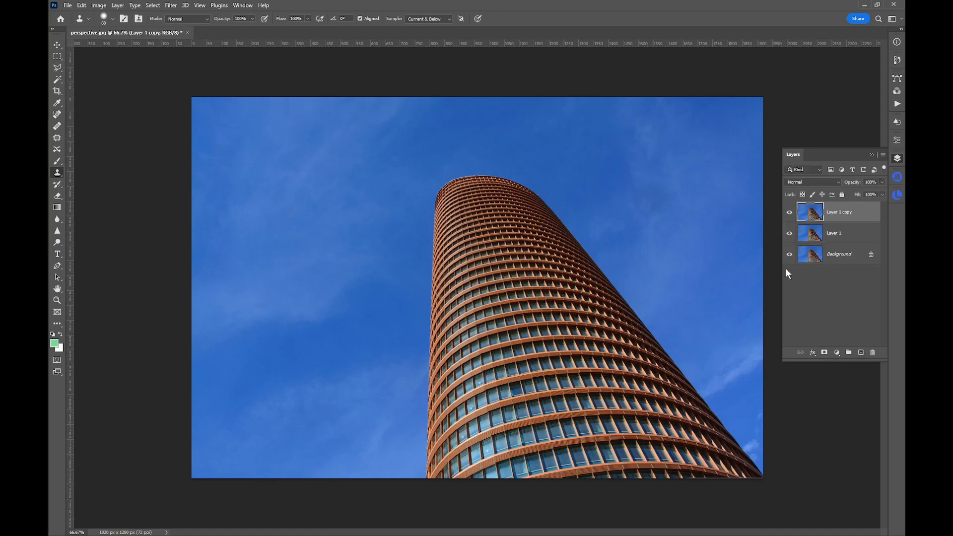
pyautogui.click(789, 212)
pyautogui.click(869, 237)
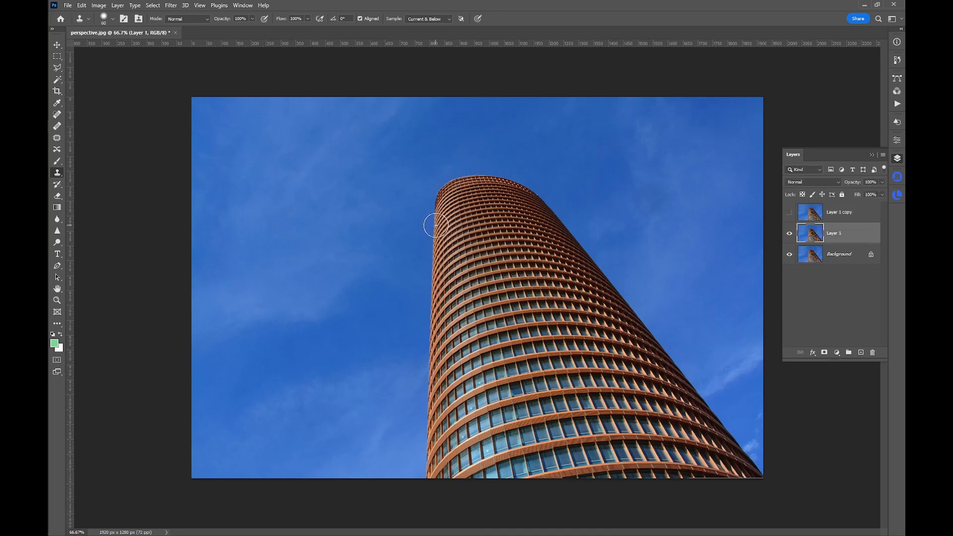
# Extend the tower upward on Layer 1 with the Clone Stamp, sampling from the left edge near its top.
pyautogui.press('alt')
pyautogui.keyDown('alt'); pyautogui.click(432, 221); pyautogui.keyUp('alt')
pyautogui.moveTo(434, 197)
pyautogui.mouseDown()
pyautogui.moveTo(436, 162)
pyautogui.moveTo(449, 155)
pyautogui.moveTo(468, 167)
pyautogui.moveTo(480, 152)
pyautogui.moveTo(514, 150)
pyautogui.moveTo(557, 214)
pyautogui.mouseUp()
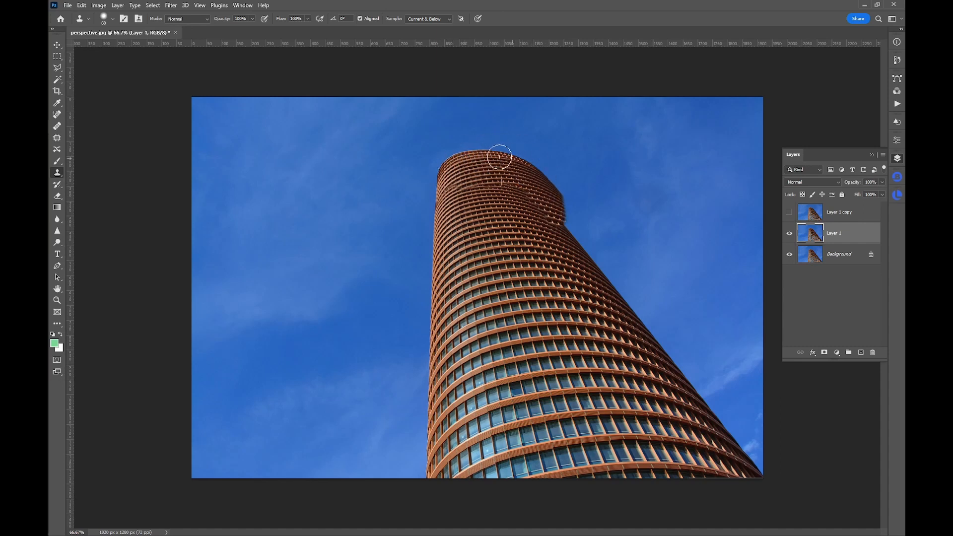
pyautogui.moveTo(483, 152)
pyautogui.mouseDown()
pyautogui.moveTo(476, 166)
pyautogui.moveTo(530, 166)
pyautogui.moveTo(493, 170)
pyautogui.moveTo(477, 221)
pyautogui.mouseUp()
# Show and activate the upper tower copy, Layer 1 copy, and open the Vanishing Point filter on it.
pyautogui.click(842, 213)
pyautogui.click(789, 213)
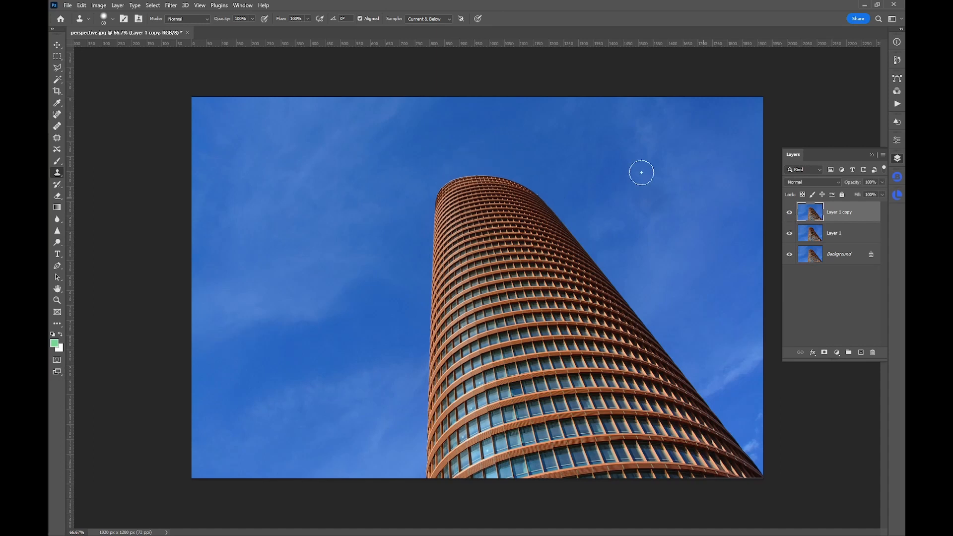
pyautogui.click(171, 6)
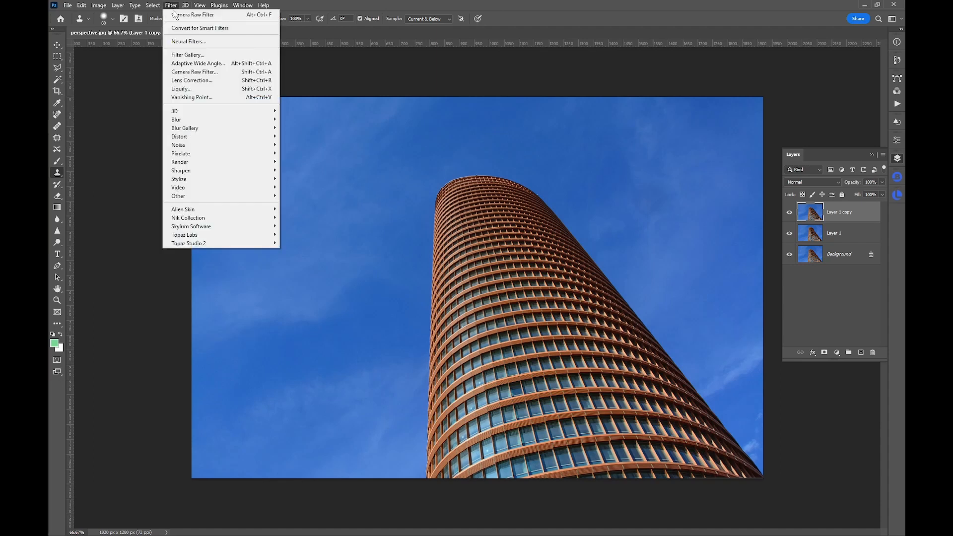
pyautogui.click(189, 98)
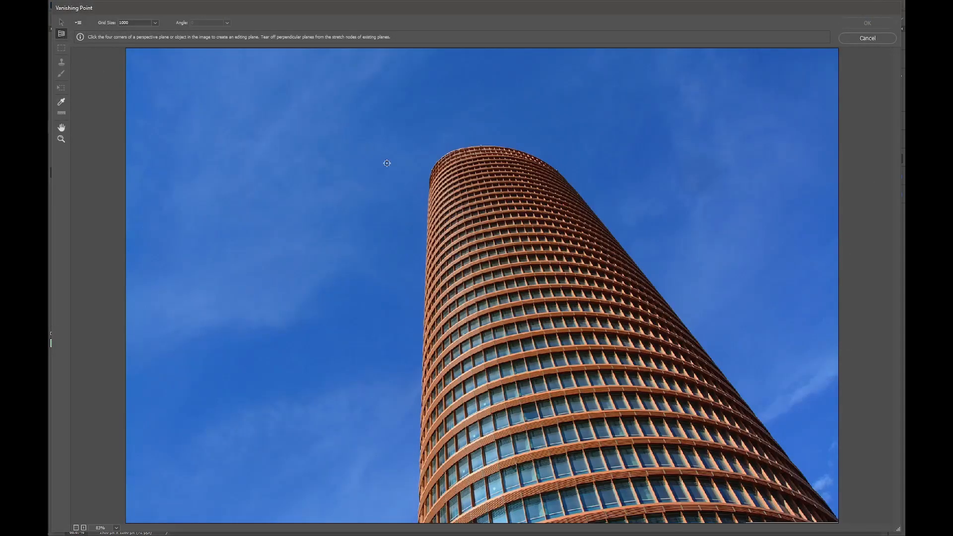
# Define a four-corner perspective plane around the tower's top and extend its upper edge into the sky.
pyautogui.click(428, 227)
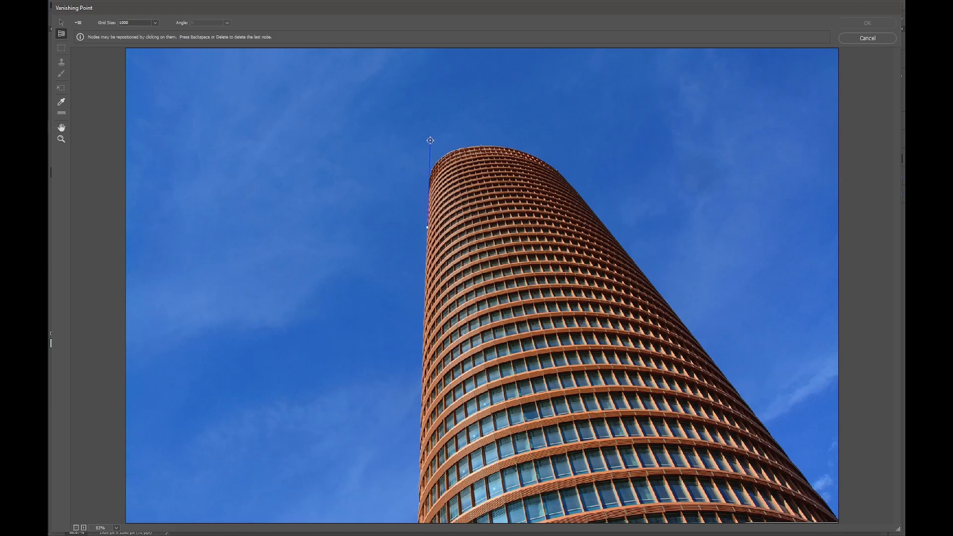
pyautogui.click(540, 140)
pyautogui.click(616, 222)
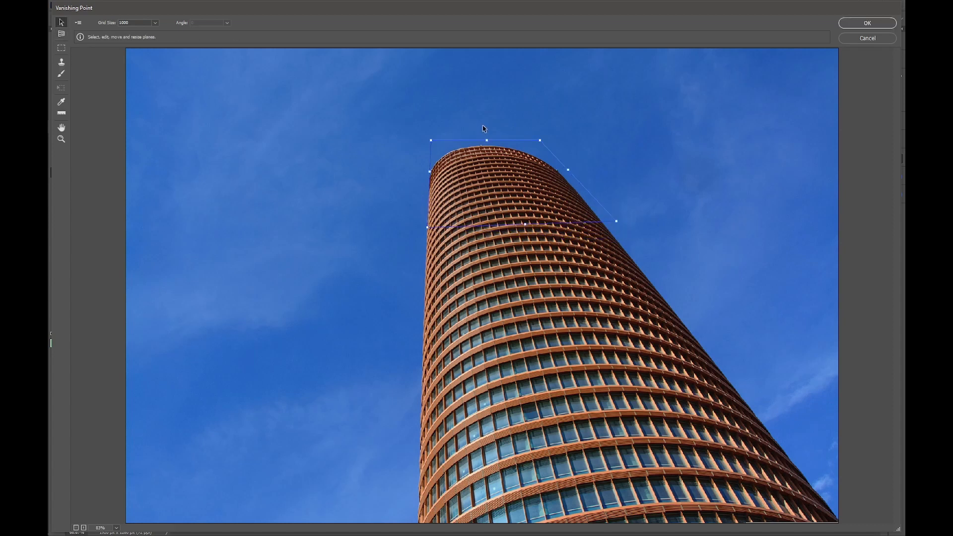
pyautogui.moveTo(487, 140); pyautogui.dragTo(460, 95)
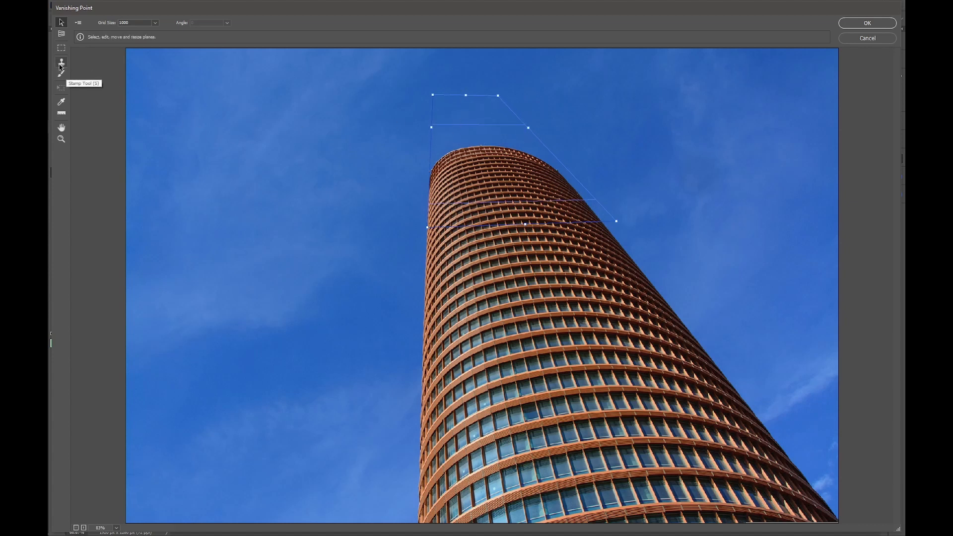
# Extend the tower upward in perspective with the Stamp tool, sampling its left edge near the plane's lower boundary.
pyautogui.click(61, 62)
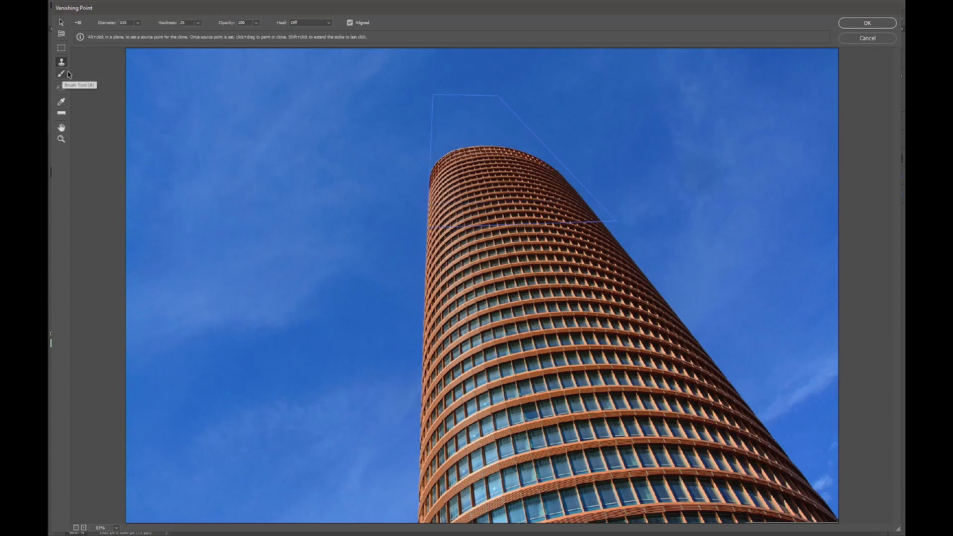
pyautogui.keyDown('alt'); pyautogui.click(432, 209); pyautogui.keyUp('alt')
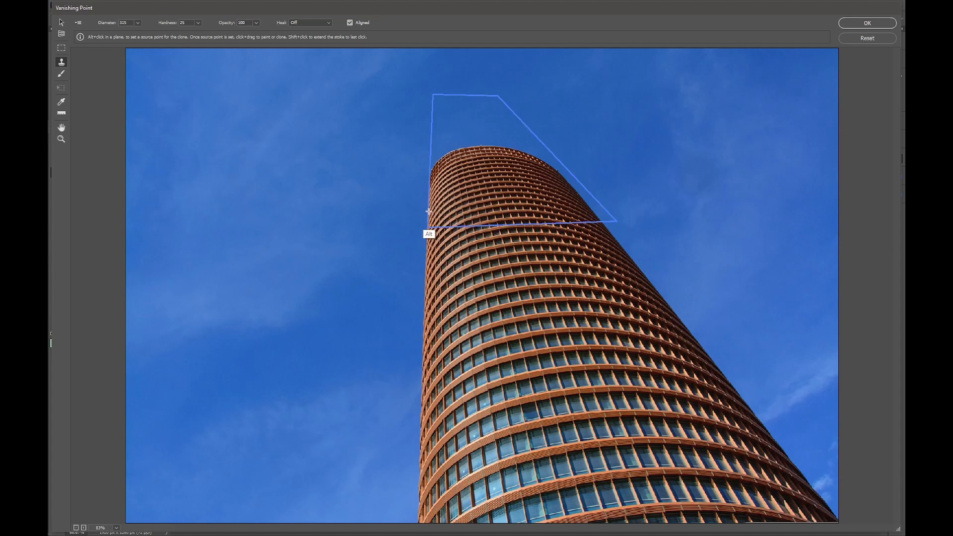
pyautogui.moveTo(431, 209)
pyautogui.mouseDown()
pyautogui.moveTo(429, 152)
pyautogui.moveTo(465, 147)
pyautogui.moveTo(480, 133)
pyautogui.moveTo(536, 160)
pyautogui.moveTo(514, 145)
pyautogui.moveTo(487, 144)
pyautogui.mouseUp()
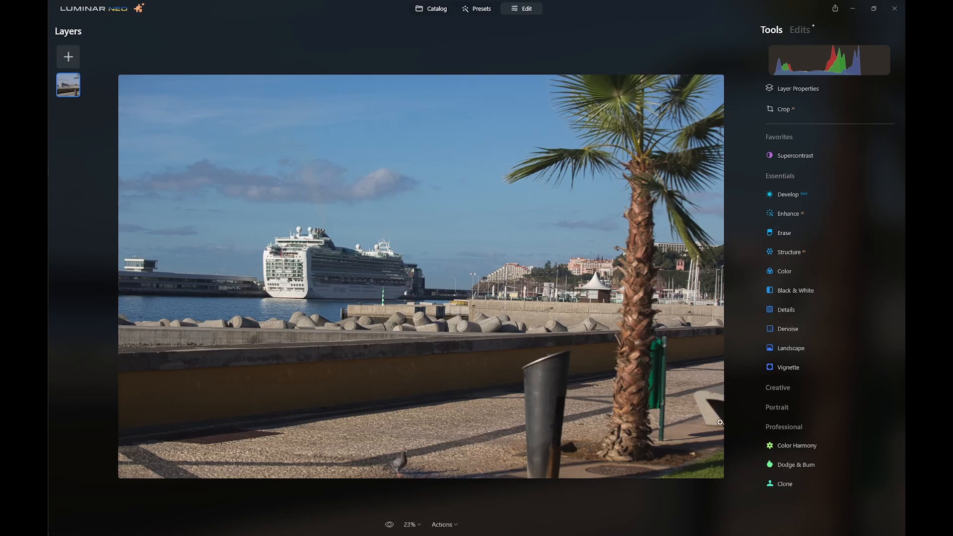
# Switch to Luminar Neo and open the Clone tool for the harbour photo with the cruise ship.
pyautogui.click(789, 481)
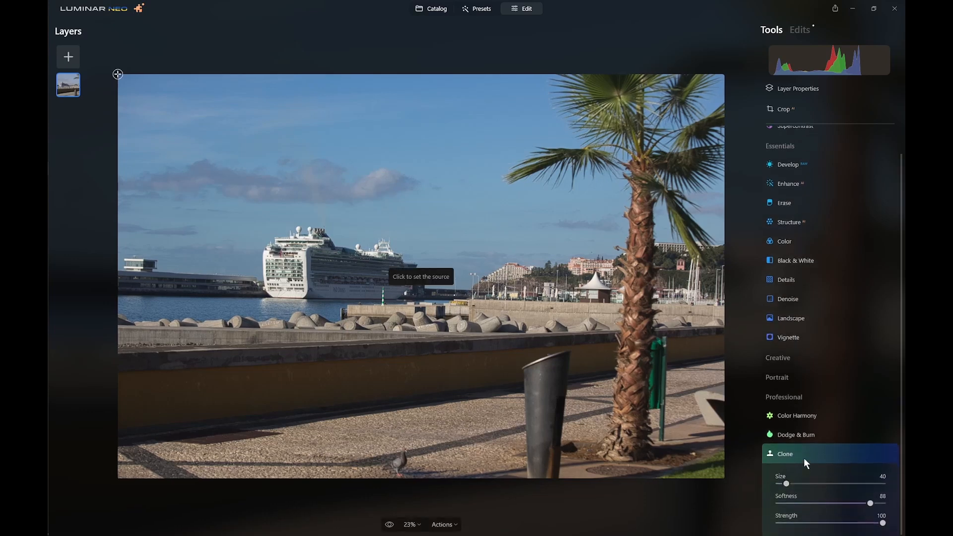